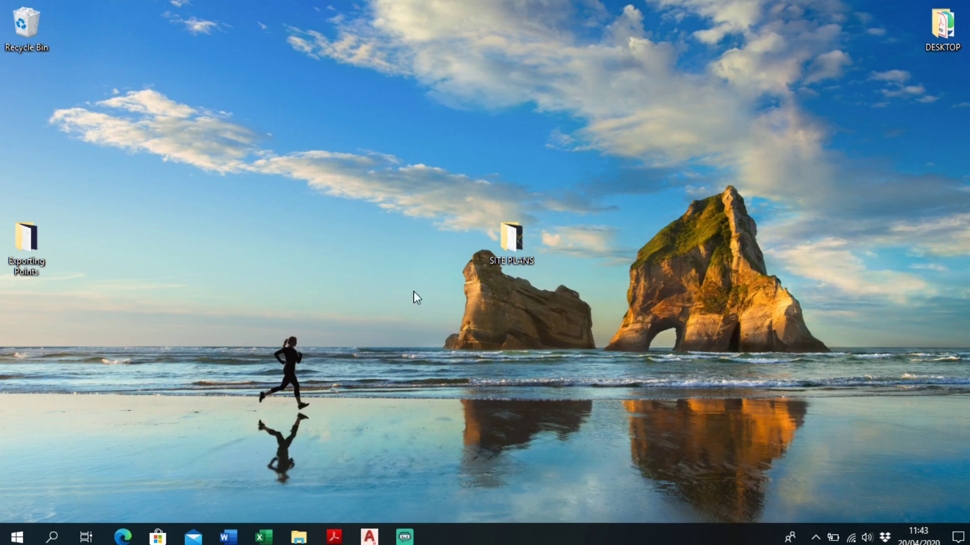
# Open the Engineering Layout Rev R PDF from the SITE PLANS folder and examine the layout of Road 5, Road 6 and Road 6TH.
pyautogui.doubleClick(509, 237)
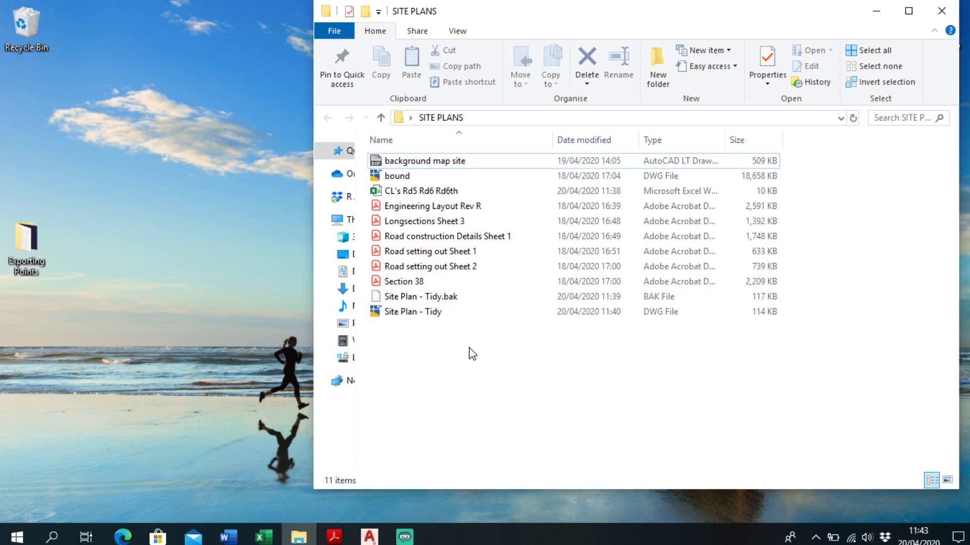
pyautogui.doubleClick(500, 211)
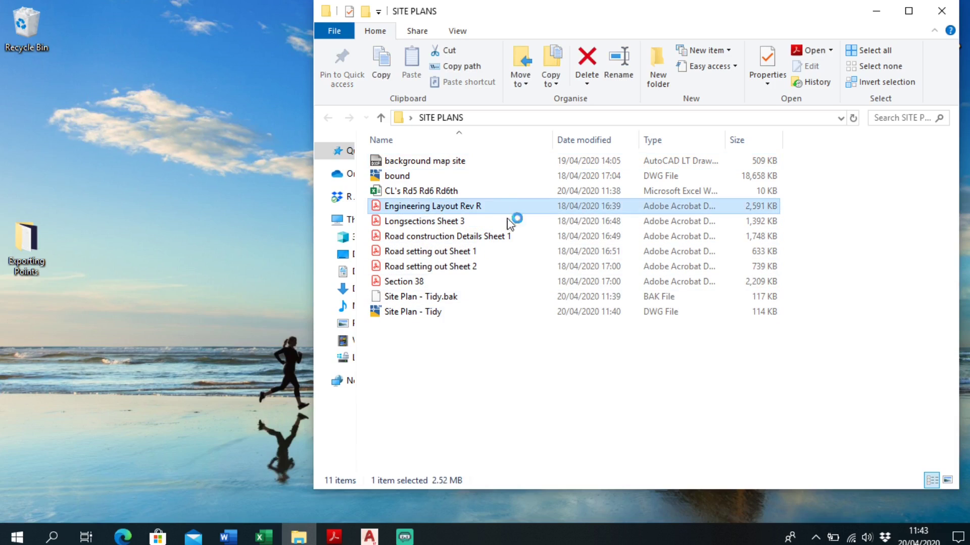
pyautogui.moveTo(633, 336); pyautogui.dragTo(525, 301)
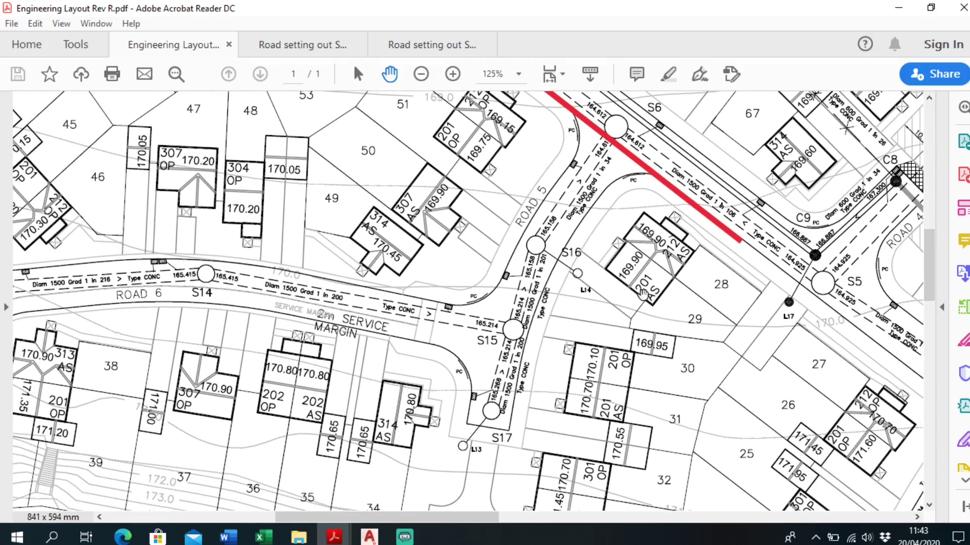
pyautogui.keyDown('ctrl'); pyautogui.scroll(-2, 550, 266); pyautogui.keyUp('ctrl')
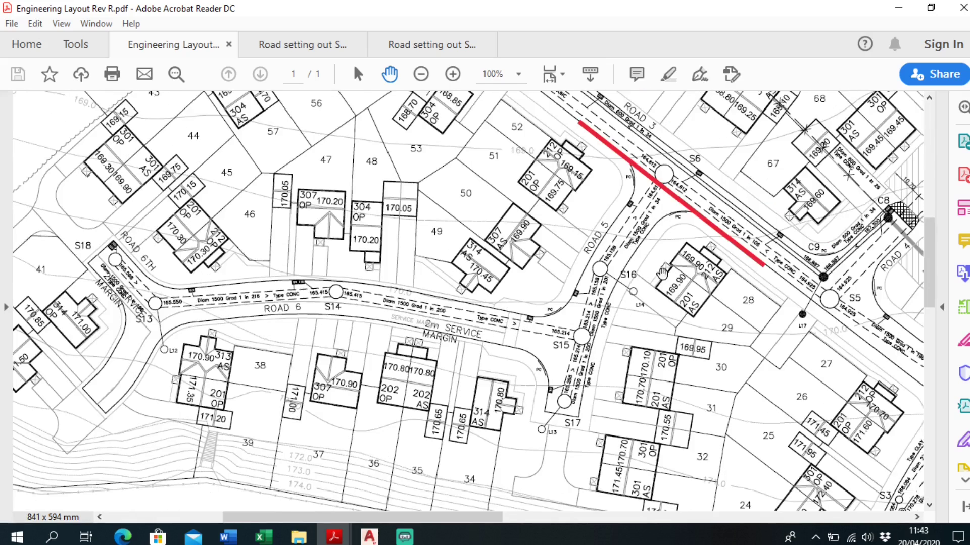
pyautogui.keyDown('ctrl'); pyautogui.scroll(-1, 663, 290); pyautogui.keyUp('ctrl')
pyautogui.keyDown('ctrl'); pyautogui.scroll(1, 613, 353); pyautogui.keyUp('ctrl')
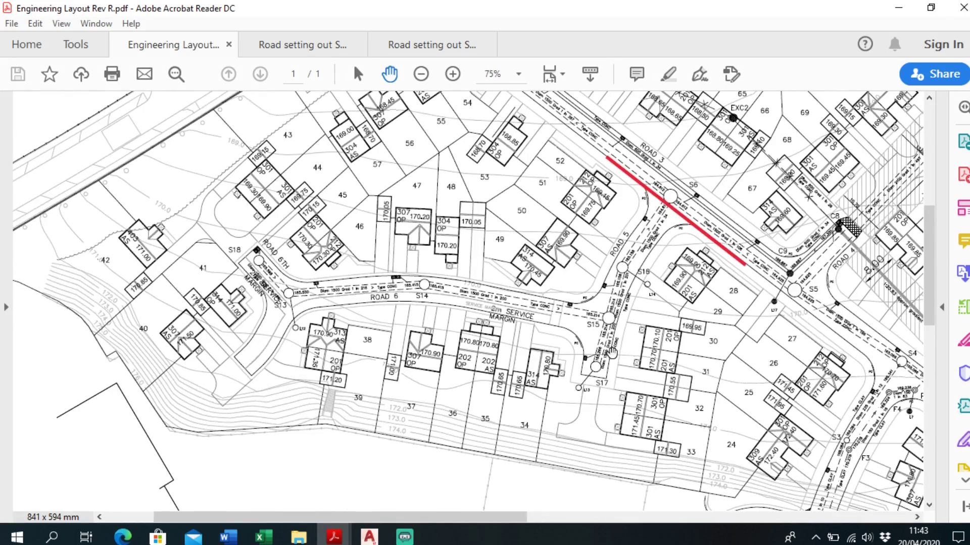
pyautogui.keyDown('ctrl'); pyautogui.scroll(1, 651, 283); pyautogui.keyUp('ctrl')
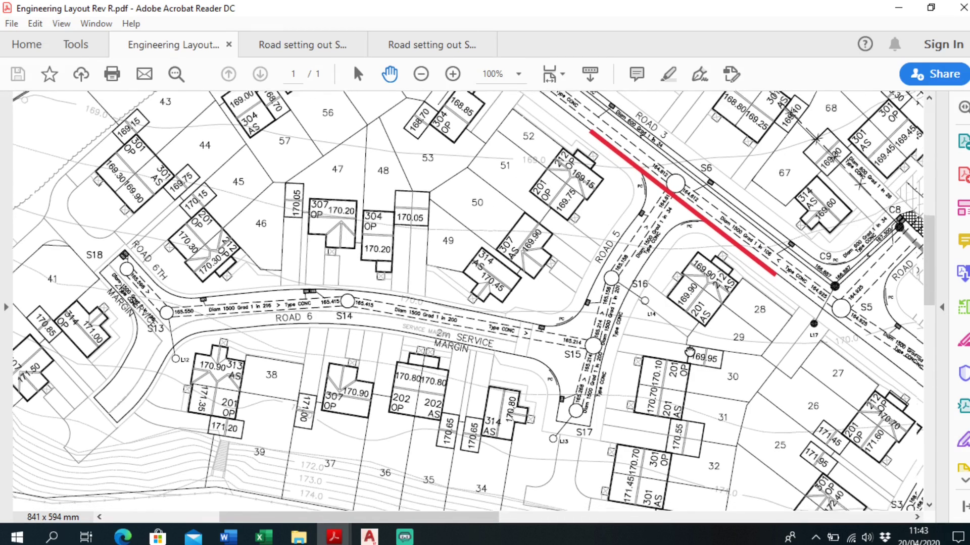
pyautogui.moveTo(689, 352); pyautogui.dragTo(631, 331)
pyautogui.keyDown('ctrl'); pyautogui.scroll(1, 606, 331); pyautogui.keyUp('ctrl')
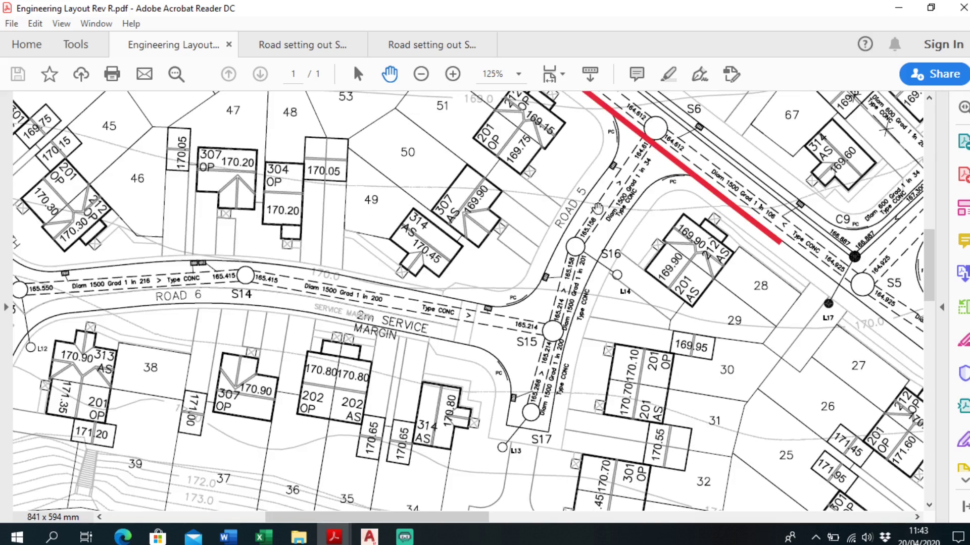
pyautogui.moveTo(440, 376); pyautogui.dragTo(575, 374)
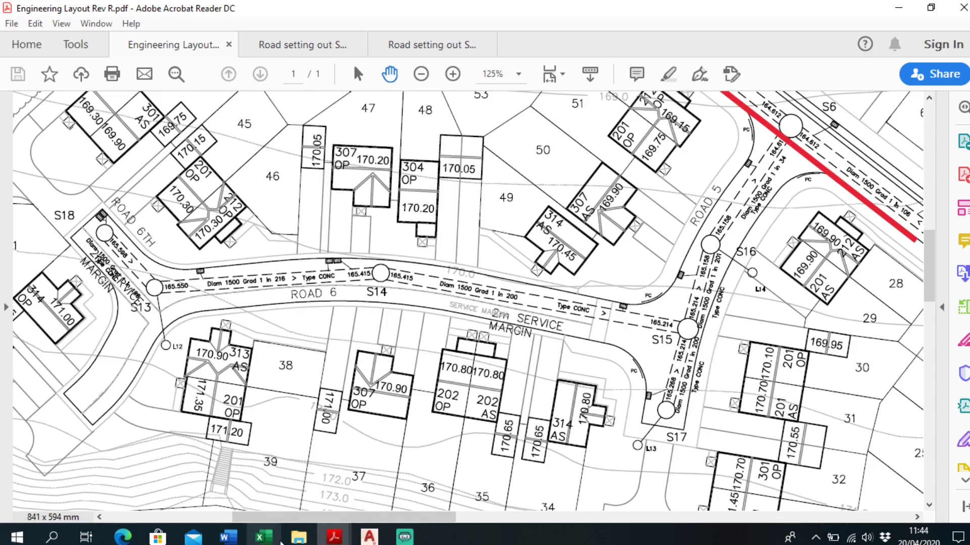
# Open the Road setting out Sheet 1 PDF from the SITE PLANS folder and examine the start of Road 5 at Road 3.
pyautogui.click(298, 537)
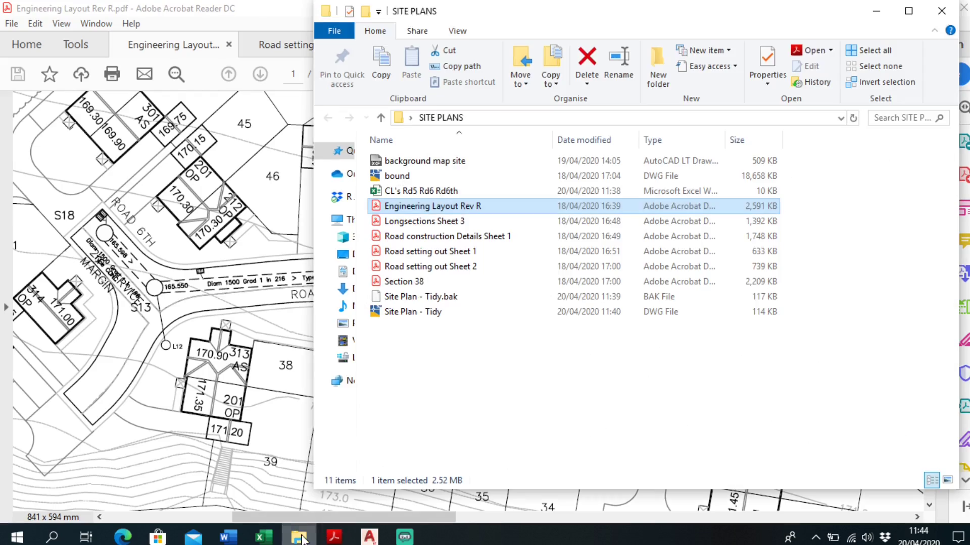
pyautogui.doubleClick(489, 252)
pyautogui.keyDown('ctrl'); pyautogui.scroll(-2, 419, 319); pyautogui.keyUp('ctrl')
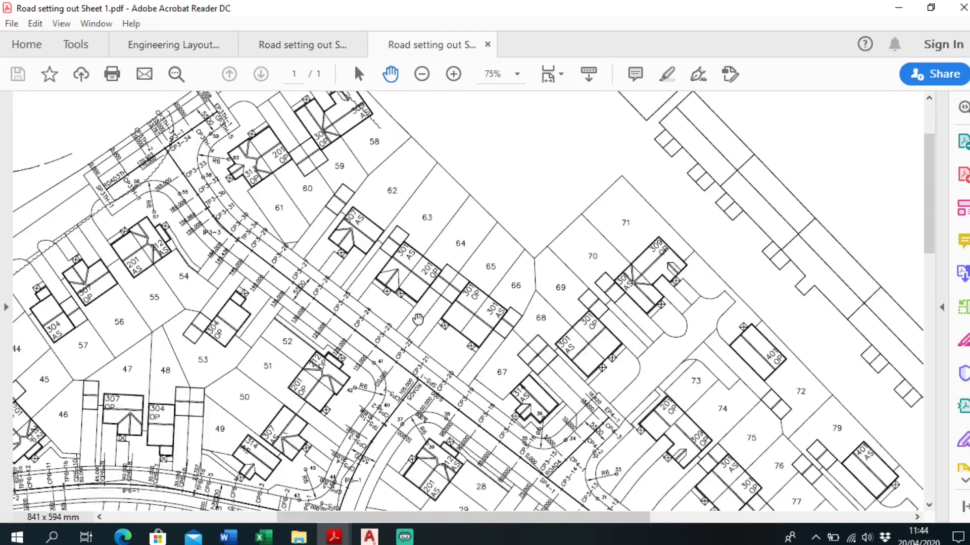
pyautogui.keyDown('ctrl'); pyautogui.scroll(-1, 418, 319); pyautogui.keyUp('ctrl')
pyautogui.scroll(-5, 426, 317)
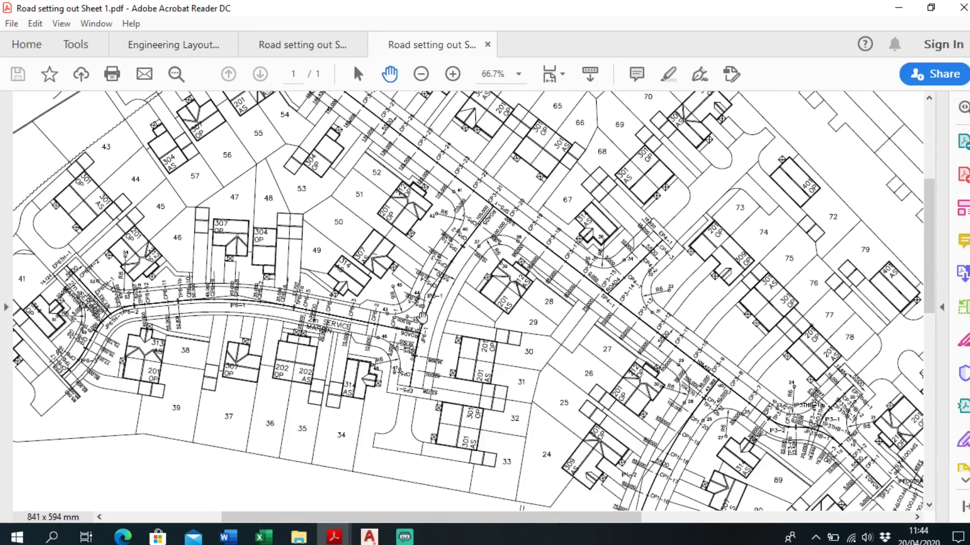
pyautogui.keyDown('ctrl'); pyautogui.scroll(1, 422, 317); pyautogui.keyUp('ctrl')
pyautogui.scroll(1, 450, 285)
pyautogui.keyDown('ctrl'); pyautogui.scroll(1, 456, 291); pyautogui.keyUp('ctrl')
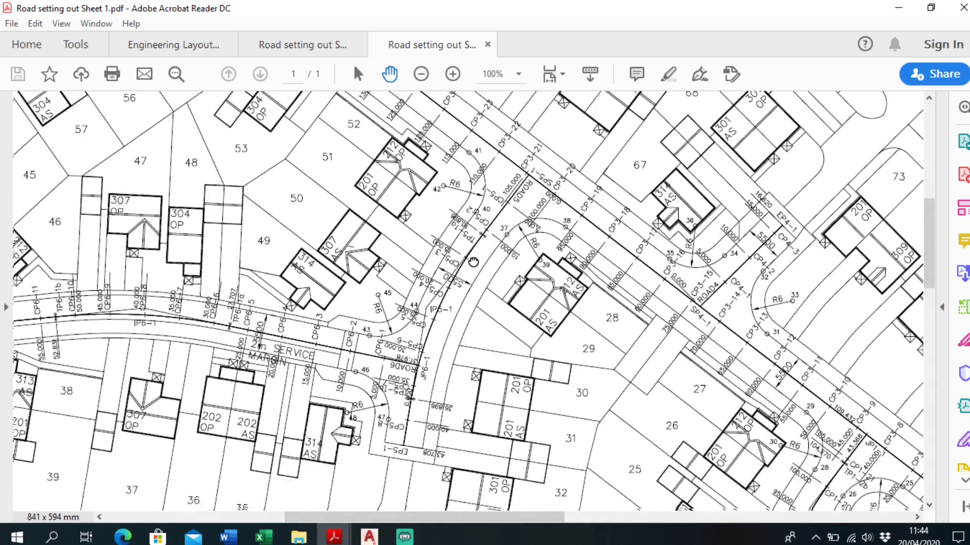
pyautogui.keyDown('ctrl'); pyautogui.scroll(1, 473, 262); pyautogui.keyUp('ctrl')
pyautogui.keyDown('ctrl'); pyautogui.scroll(1, 491, 240); pyautogui.keyUp('ctrl')
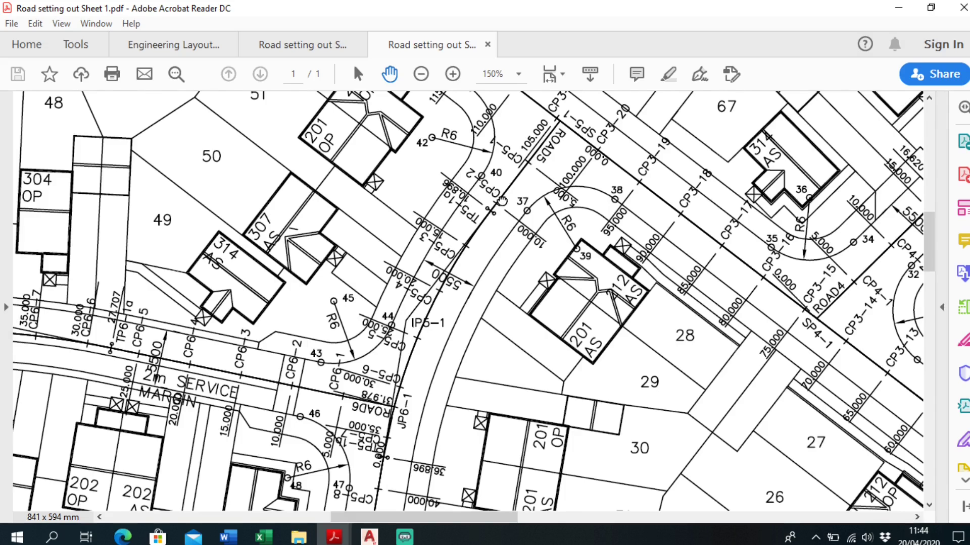
pyautogui.scroll(1, 525, 204)
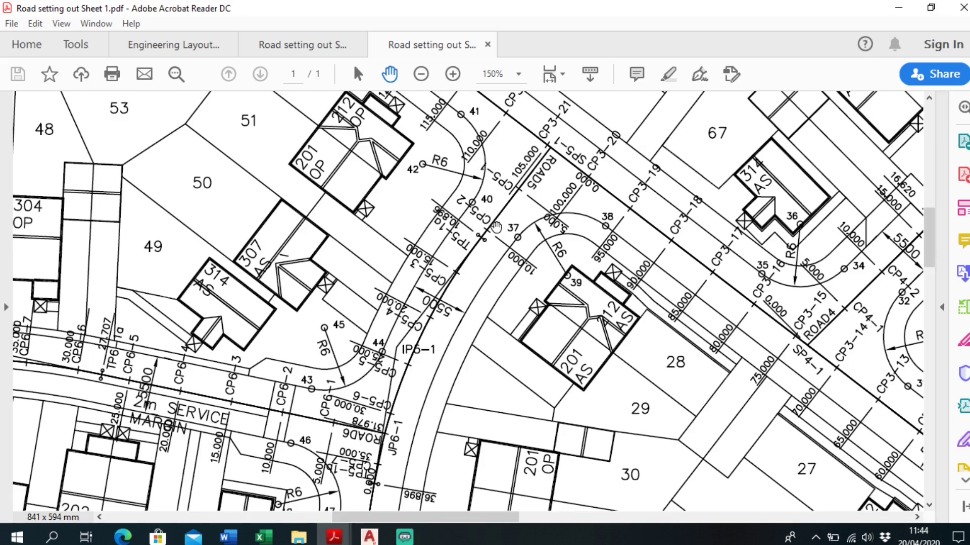
pyautogui.keyDown('ctrl'); pyautogui.scroll(1, 496, 227); pyautogui.keyUp('ctrl')
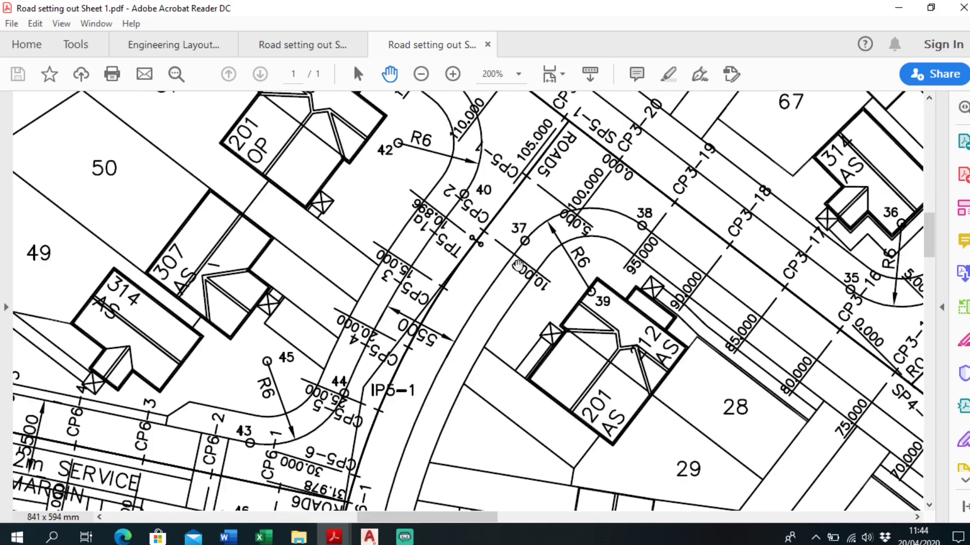
# Examine the curved section of the Road 5 centreline around IP5-1, from tangent point TP5-1a onward.
pyautogui.scroll(-8, 517, 265)
pyautogui.keyDown('ctrl'); pyautogui.scroll(-1, 507, 244); pyautogui.keyUp('ctrl')
pyautogui.scroll(7, 515, 232)
pyautogui.hscroll(3, 514, 231)
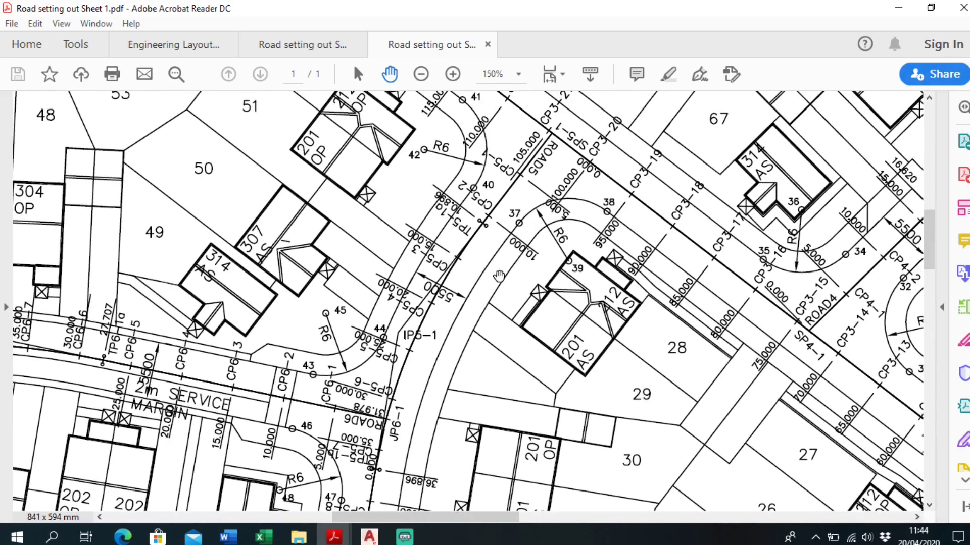
pyautogui.scroll(-2, 499, 275)
pyautogui.keyDown('ctrl'); pyautogui.scroll(2, 498, 270); pyautogui.keyUp('ctrl')
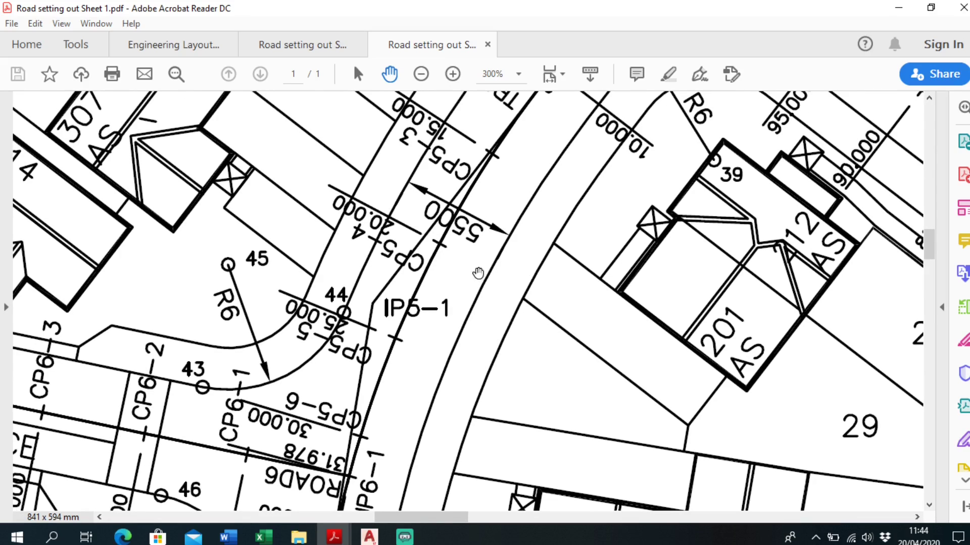
pyautogui.keyDown('ctrl'); pyautogui.scroll(-1, 489, 272); pyautogui.keyUp('ctrl')
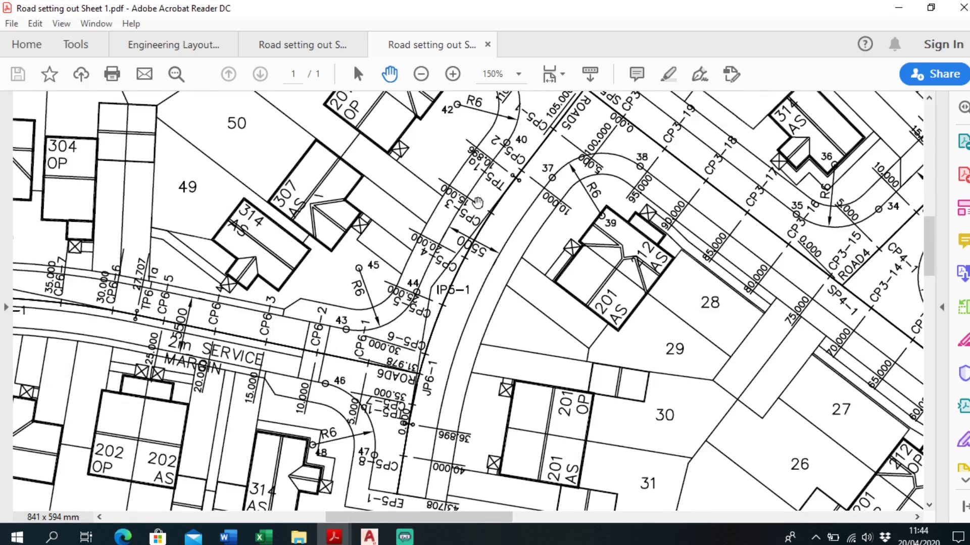
pyautogui.keyDown('ctrl'); pyautogui.scroll(1, 463, 267); pyautogui.keyUp('ctrl')
pyautogui.scroll(1, 476, 288)
pyautogui.scroll(-1, 486, 318)
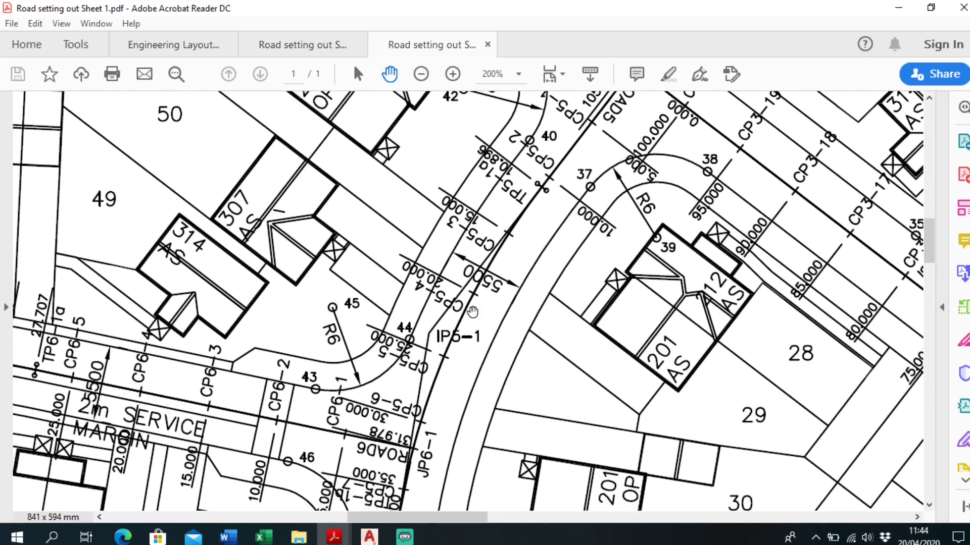
pyautogui.keyDown('ctrl'); pyautogui.scroll(1, 478, 285); pyautogui.keyUp('ctrl')
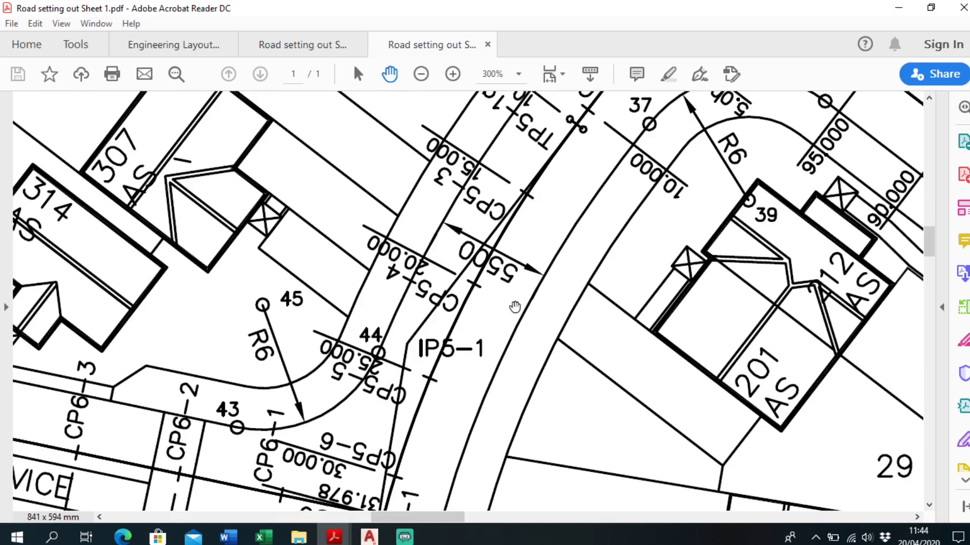
pyautogui.keyDown('ctrl'); pyautogui.scroll(-1, 536, 308); pyautogui.keyUp('ctrl')
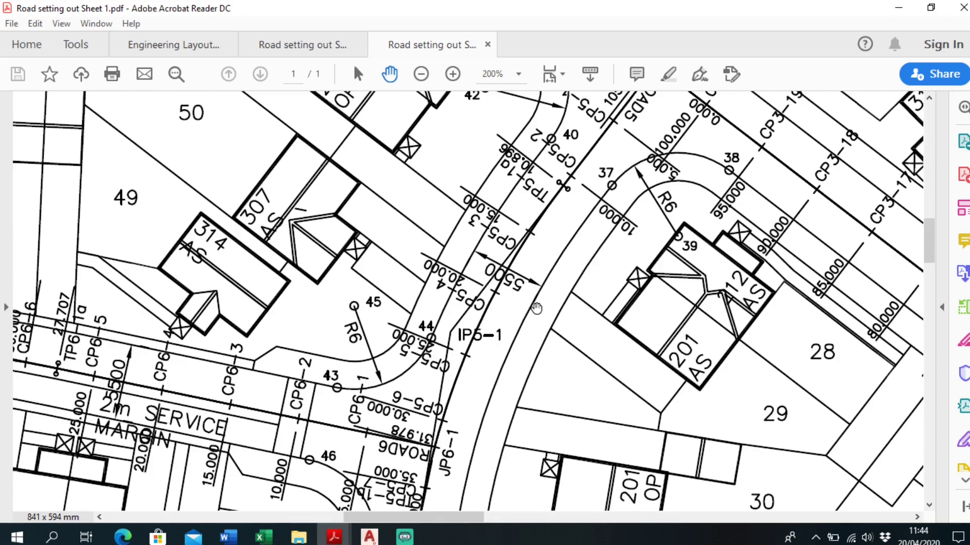
pyautogui.scroll(1, 530, 324)
pyautogui.scroll(-1, 525, 346)
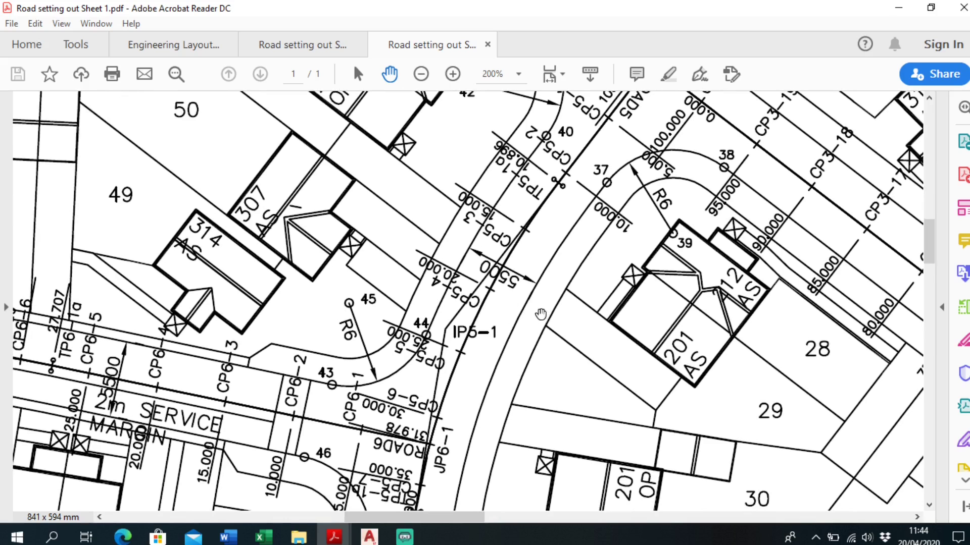
# Follow the Road 5 setting-out points along the centreline from SP5-1 to EP5-1.
pyautogui.moveTo(553, 239); pyautogui.dragTo(502, 298)
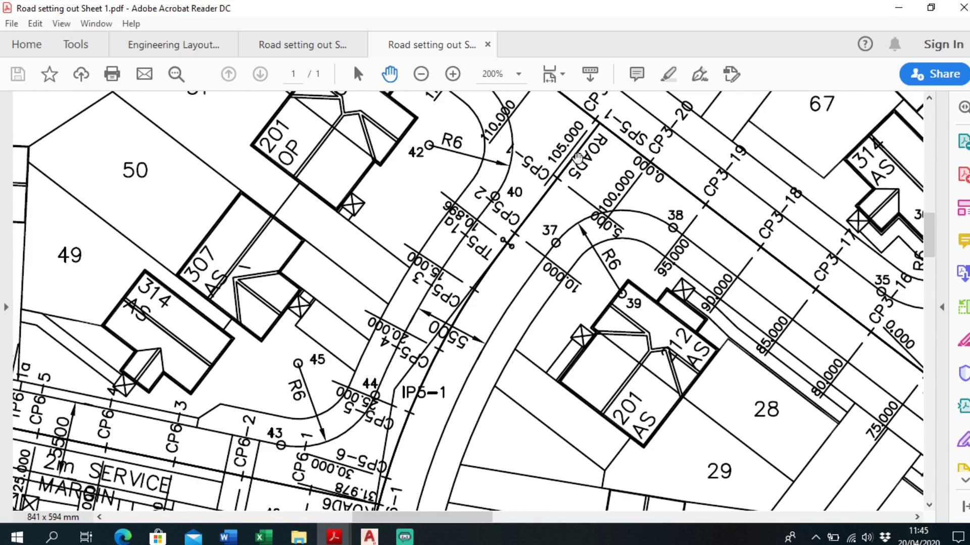
pyautogui.moveTo(573, 166); pyautogui.dragTo(551, 183)
pyautogui.moveTo(446, 302); pyautogui.dragTo(496, 177)
pyautogui.moveTo(429, 345)
pyautogui.mouseDown()
pyautogui.moveTo(465, 287)
pyautogui.moveTo(484, 204)
pyautogui.mouseUp()
pyautogui.moveTo(521, 141); pyautogui.dragTo(498, 213)
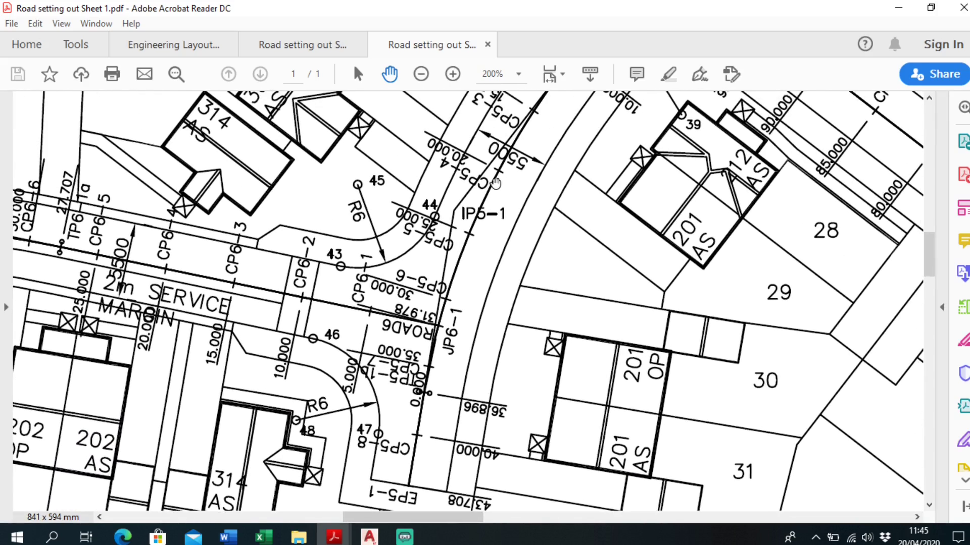
# Open the Road setting out Sheet 2 PDF from the SITE PLANS folder and examine the coordinates and radius in the Alignment Road5 table.
pyautogui.click(299, 537)
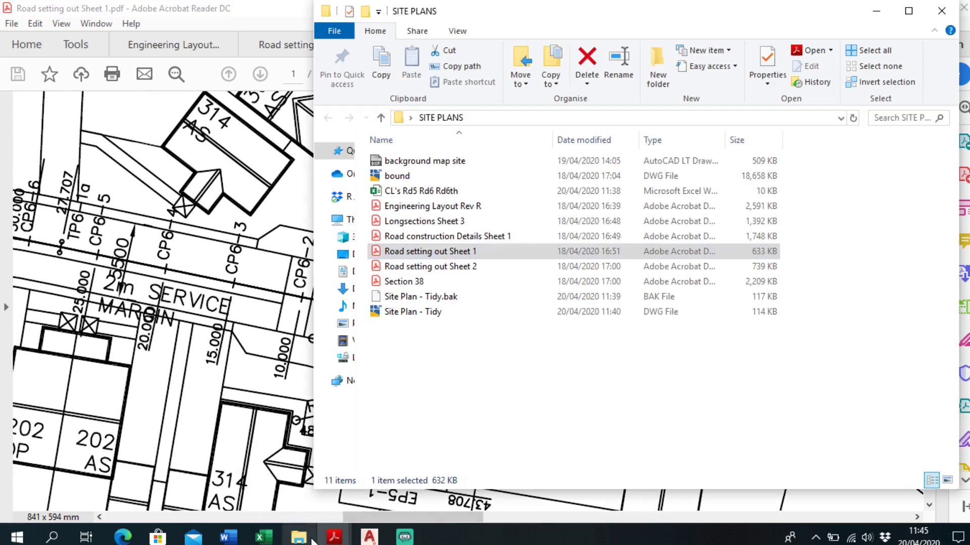
pyautogui.doubleClick(439, 270)
pyautogui.scroll(1, 480, 283)
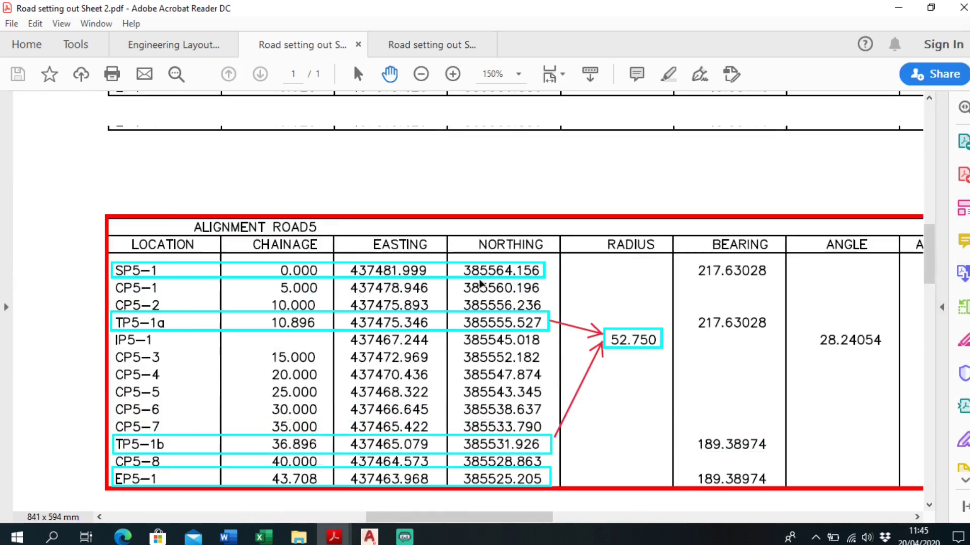
pyautogui.keyDown('ctrl'); pyautogui.scroll(-4, 481, 284); pyautogui.keyUp('ctrl')
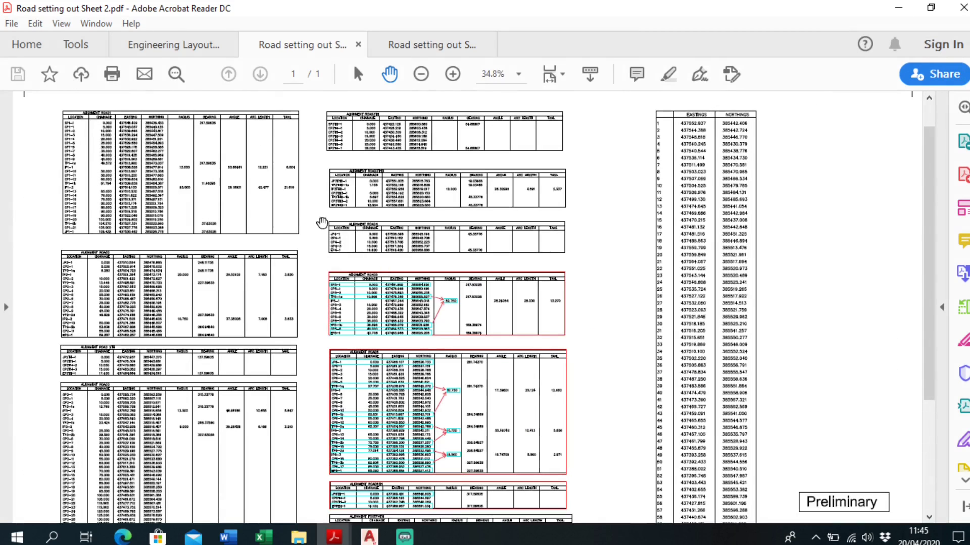
pyautogui.keyDown('ctrl'); pyautogui.scroll(3, 359, 310); pyautogui.keyUp('ctrl')
pyautogui.keyDown('ctrl'); pyautogui.scroll(2, 359, 308); pyautogui.keyUp('ctrl')
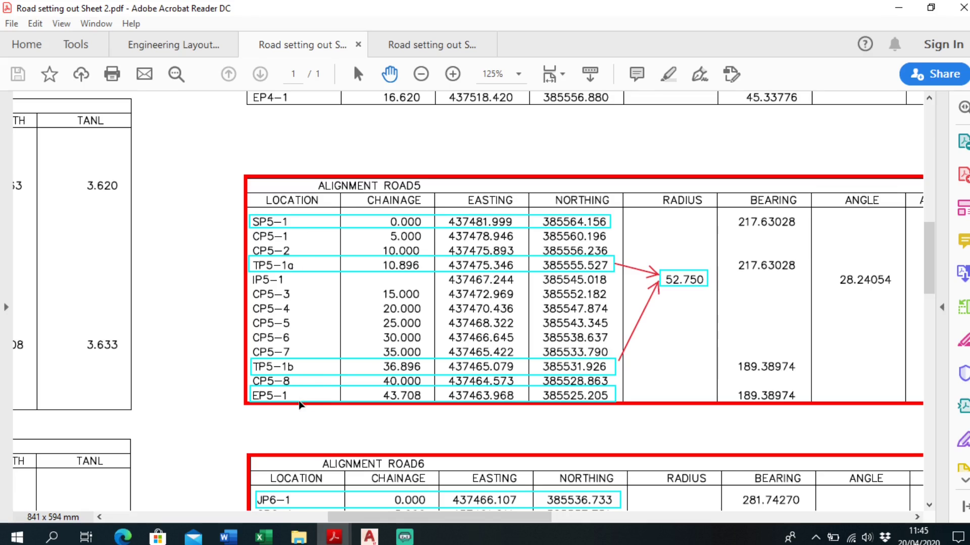
pyautogui.hscroll(3, 511, 314)
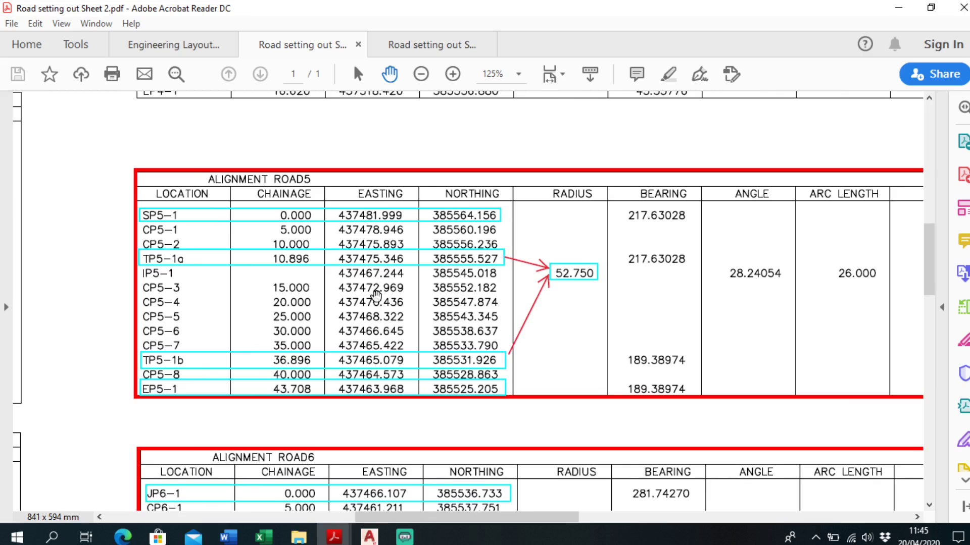
# Switch to AutoCAD, examine Road 5 in the Site Plan - Tidy drawing, and return to the Road 5 alignment table in Acrobat Reader.
pyautogui.click(369, 536)
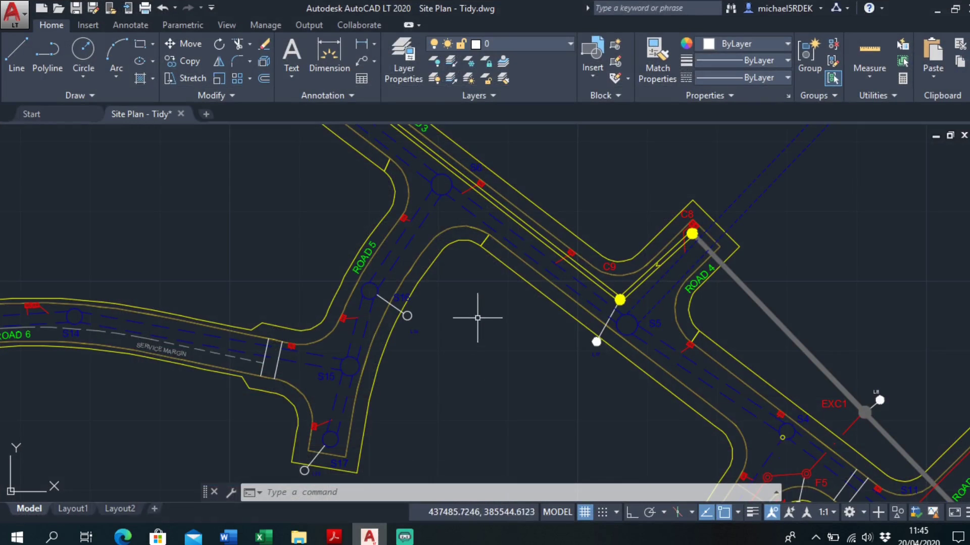
pyautogui.scroll(-3, 472, 318)
pyautogui.scroll(2, 355, 215)
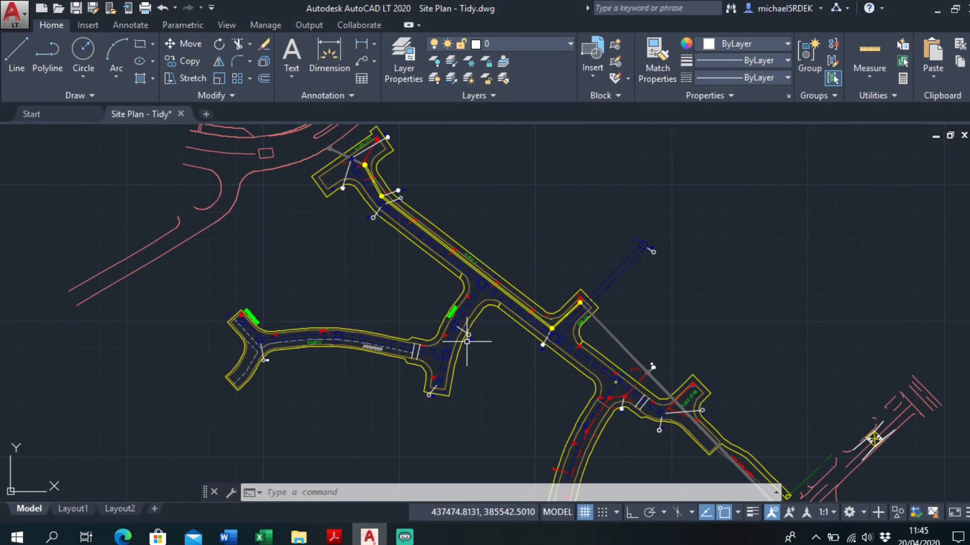
pyautogui.scroll(3, 465, 329)
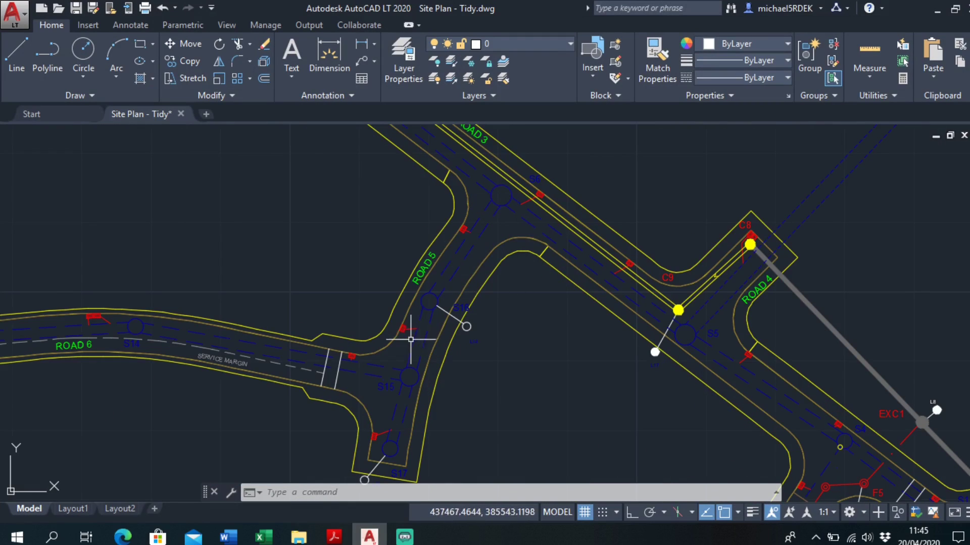
pyautogui.moveTo(421, 430); pyautogui.dragTo(414, 399, button='middle')
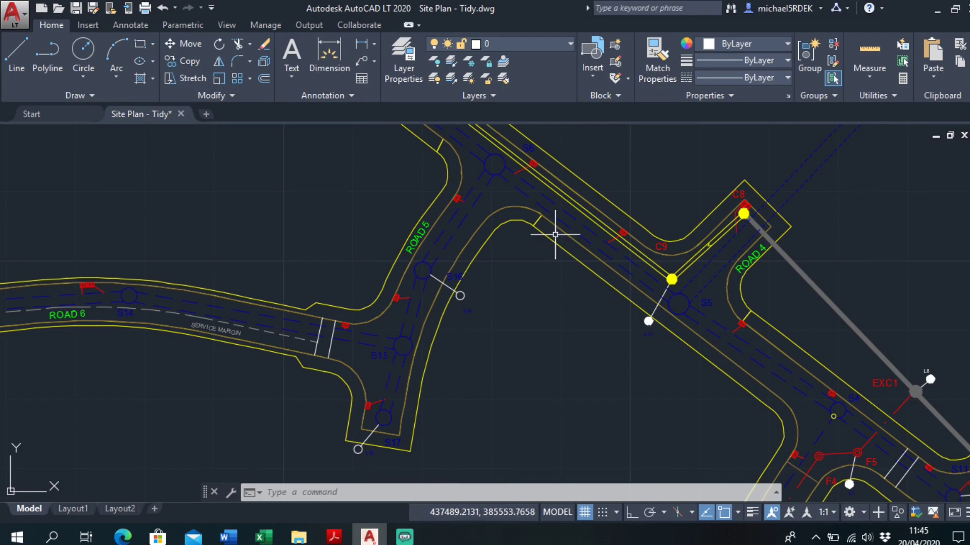
pyautogui.moveTo(466, 203); pyautogui.dragTo(457, 233, button='middle')
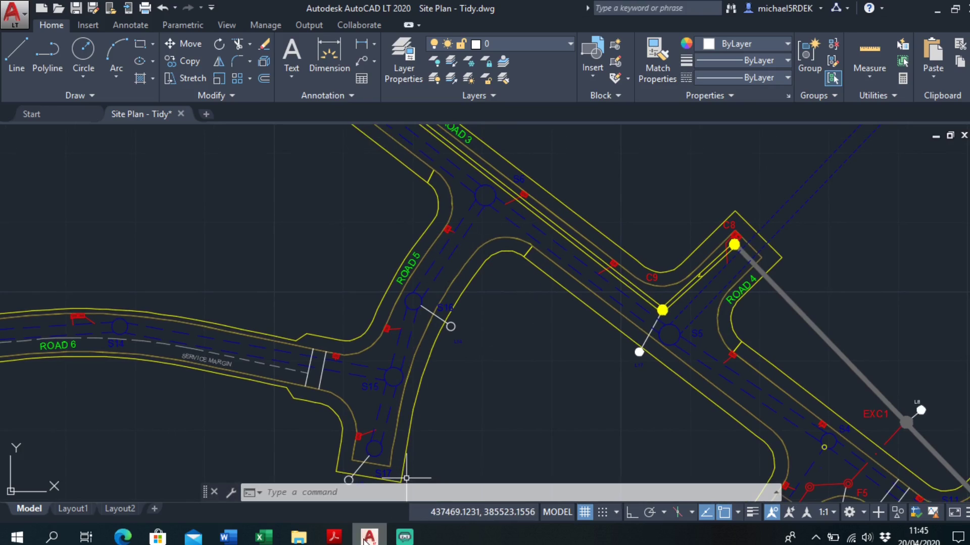
pyautogui.click(334, 536)
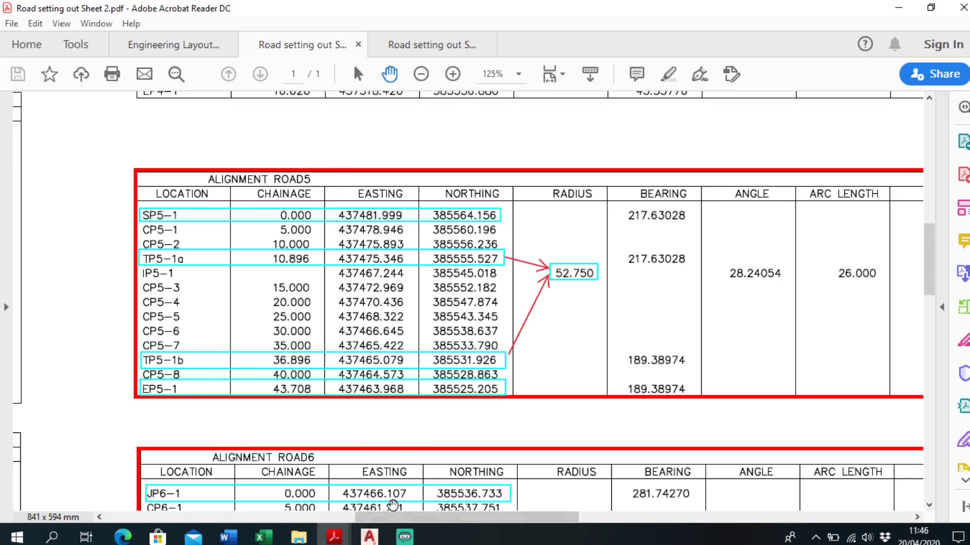
# Switch to AutoCAD and place a test point in the open ground between Road 5 and Road 4.
pyautogui.click(369, 537)
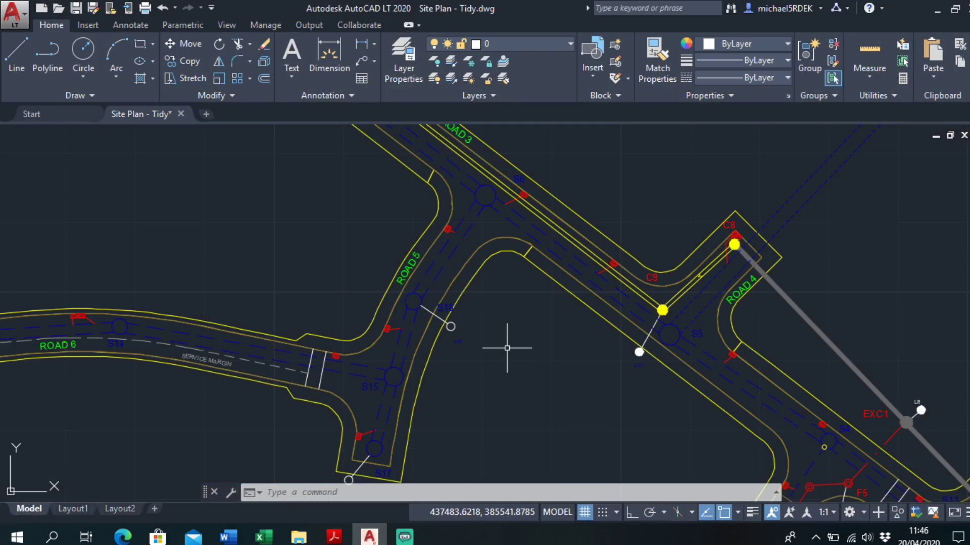
pyautogui.write('point')
pyautogui.press('Return')
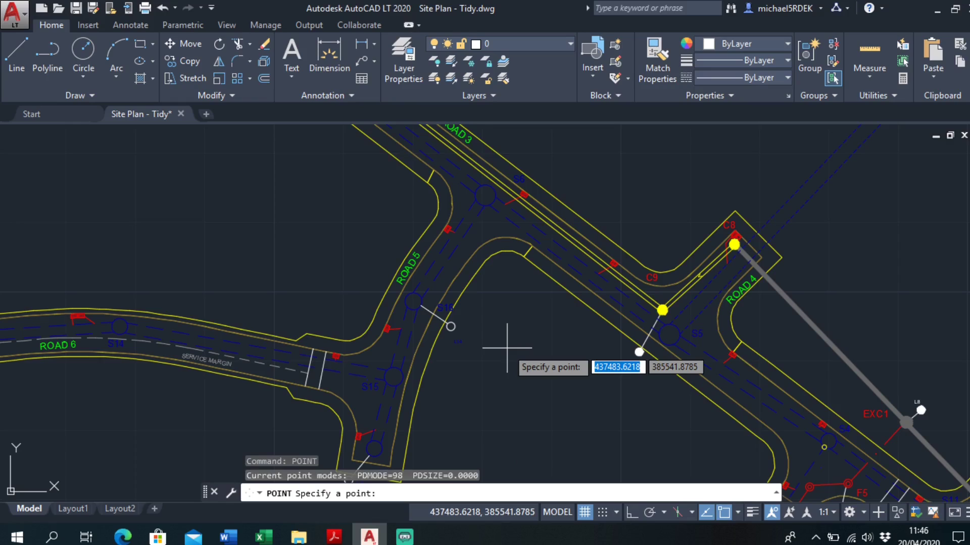
pyautogui.press('Return')
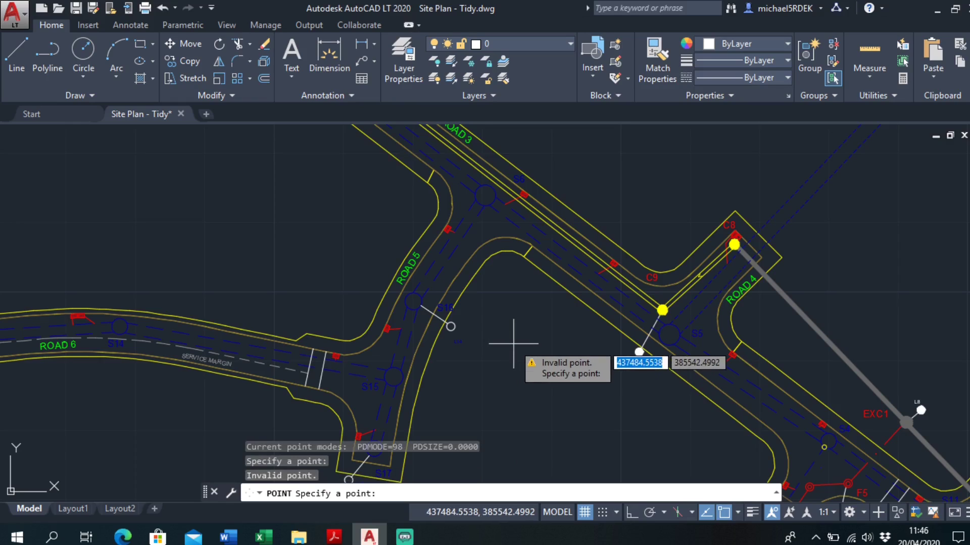
pyautogui.click(507, 347)
pyautogui.scroll(5, 515, 349)
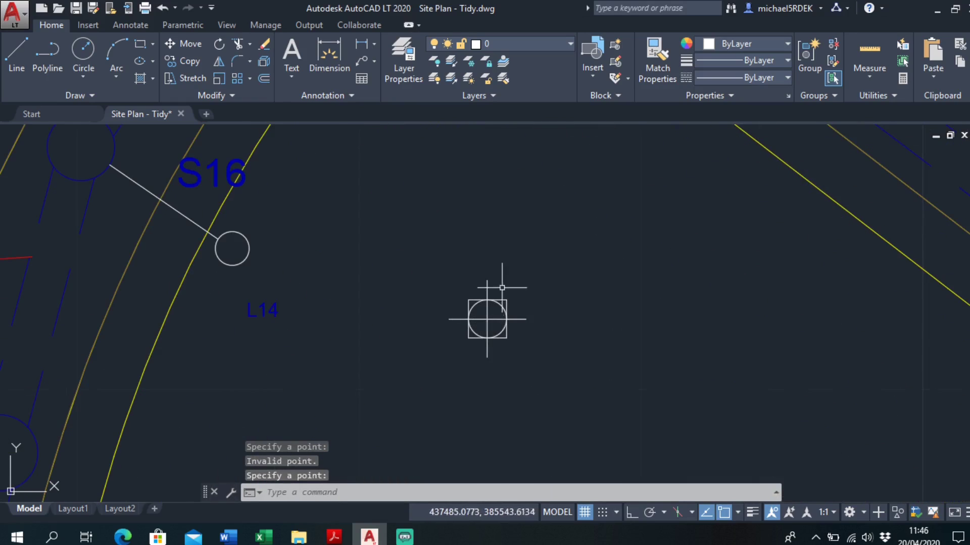
# Delete the test point from the open ground between the roads.
pyautogui.scroll(-2, 504, 325)
pyautogui.click(534, 306)
pyautogui.click(488, 337)
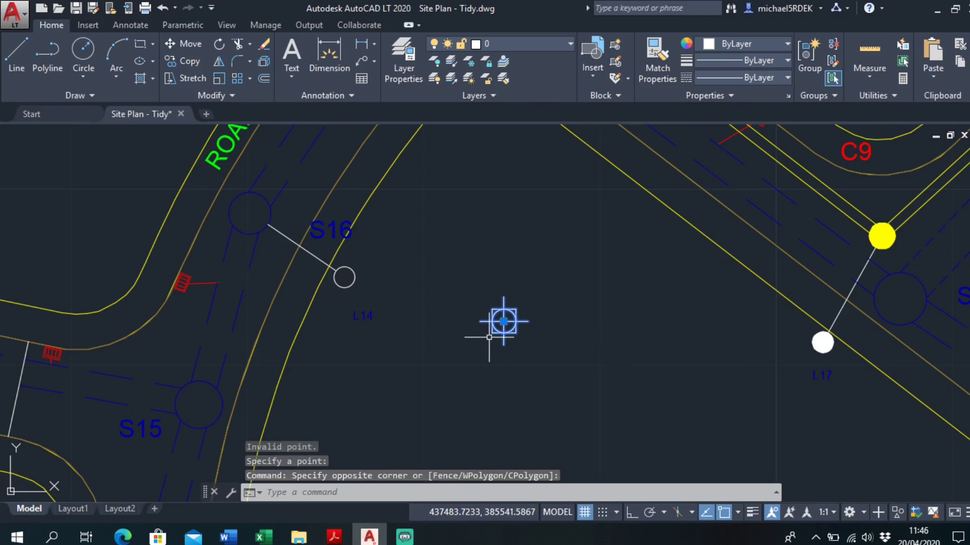
pyautogui.press('Delete')
pyautogui.scroll(-5, 463, 316)
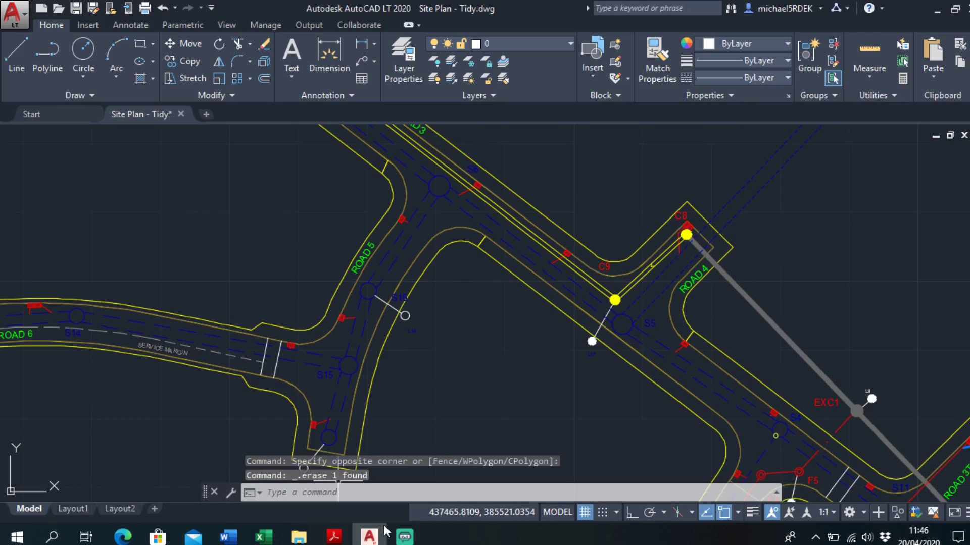
# Open the CL's Rd5 Rd6 Rd6th workbook from the SITE PLANS folder and arrange it side by side with the Road setting out Sheet 2 PDF.
pyautogui.click(298, 536)
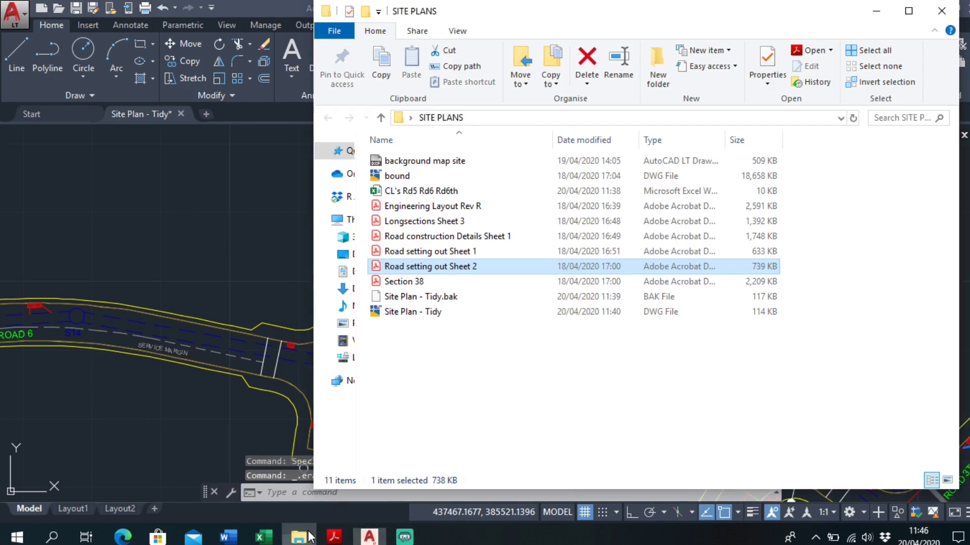
pyautogui.doubleClick(462, 191)
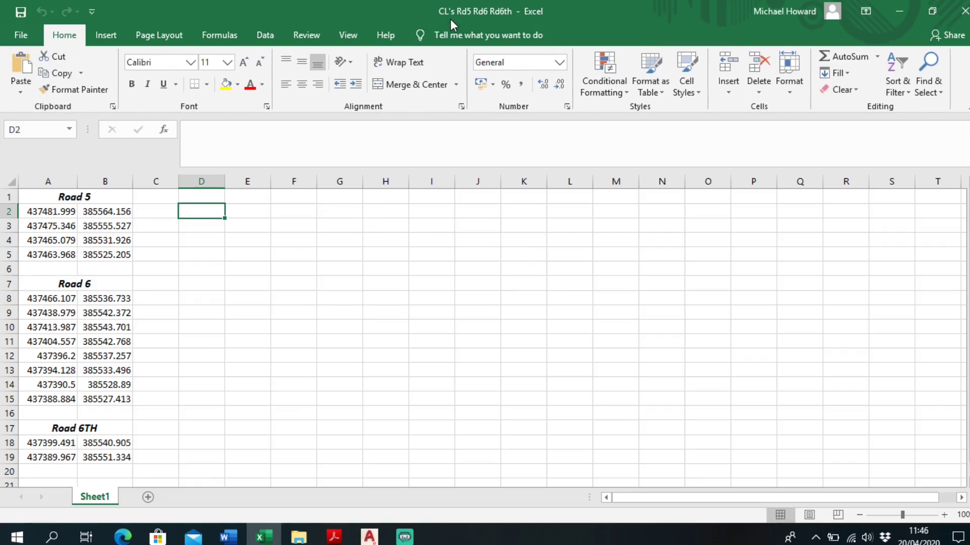
pyautogui.moveTo(451, 24); pyautogui.dragTo(967, 167)
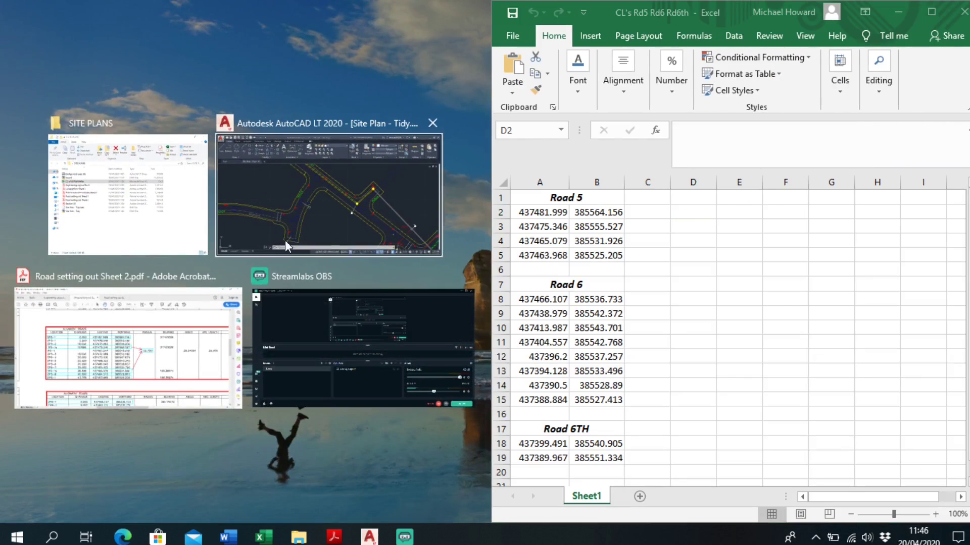
pyautogui.click(173, 328)
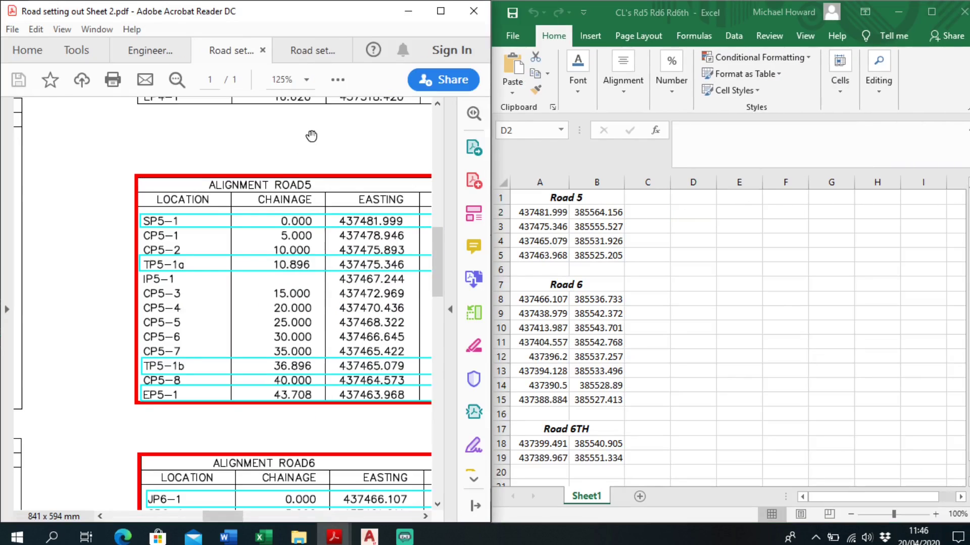
pyautogui.moveTo(311, 137); pyautogui.dragTo(197, 131)
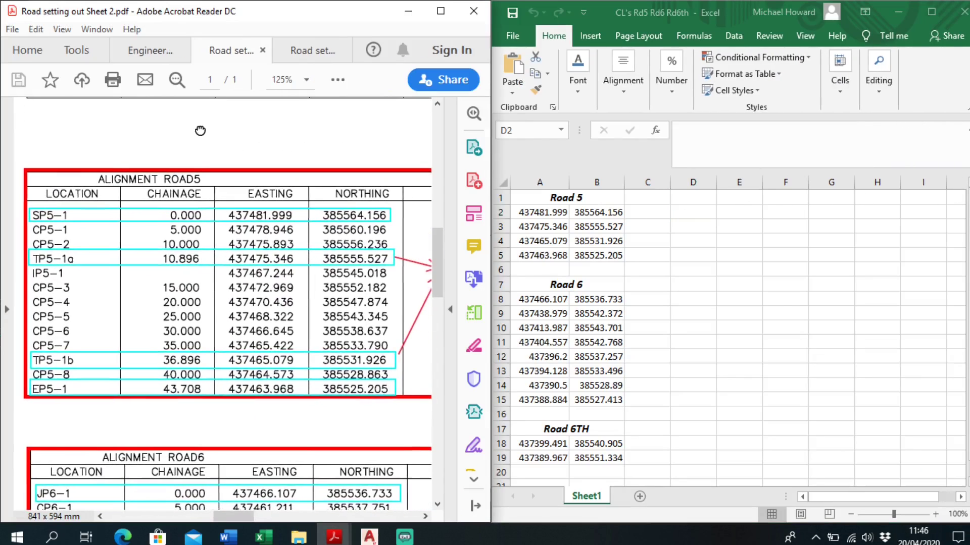
# Check the Road 5 eastings and northings in cells A2:B5 against the highlighted rows of the Alignment Road5 table.
pyautogui.click(554, 212)
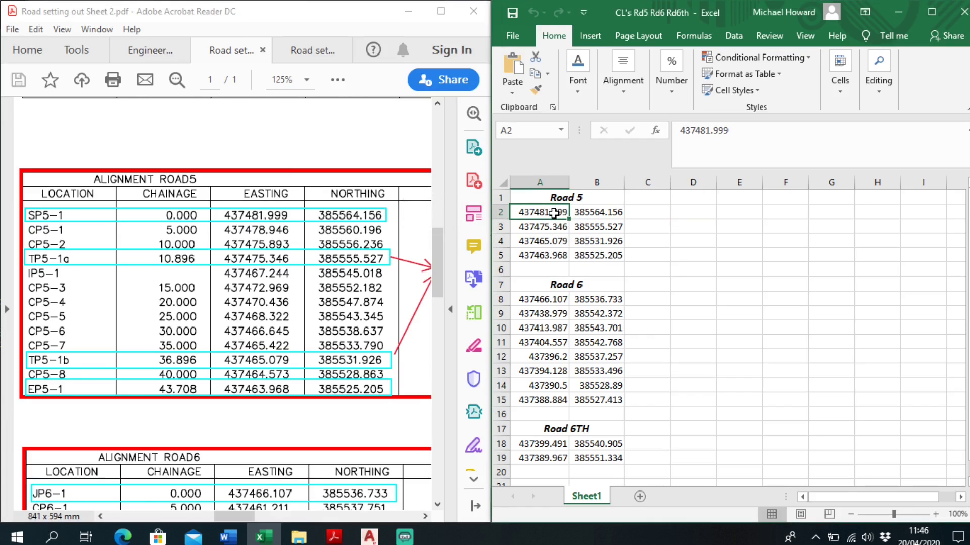
pyautogui.click(592, 213)
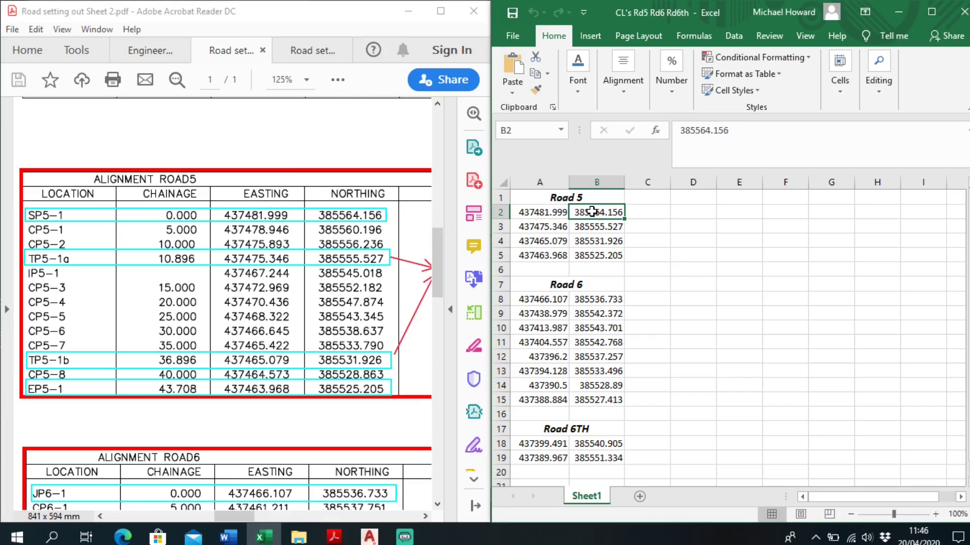
pyautogui.click(556, 227)
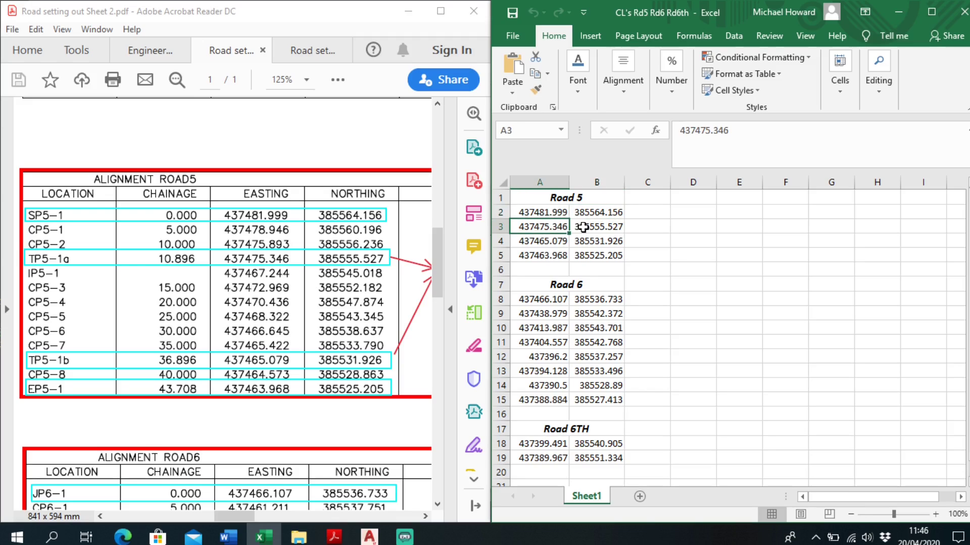
pyautogui.click(583, 227)
pyautogui.click(548, 242)
pyautogui.click(580, 242)
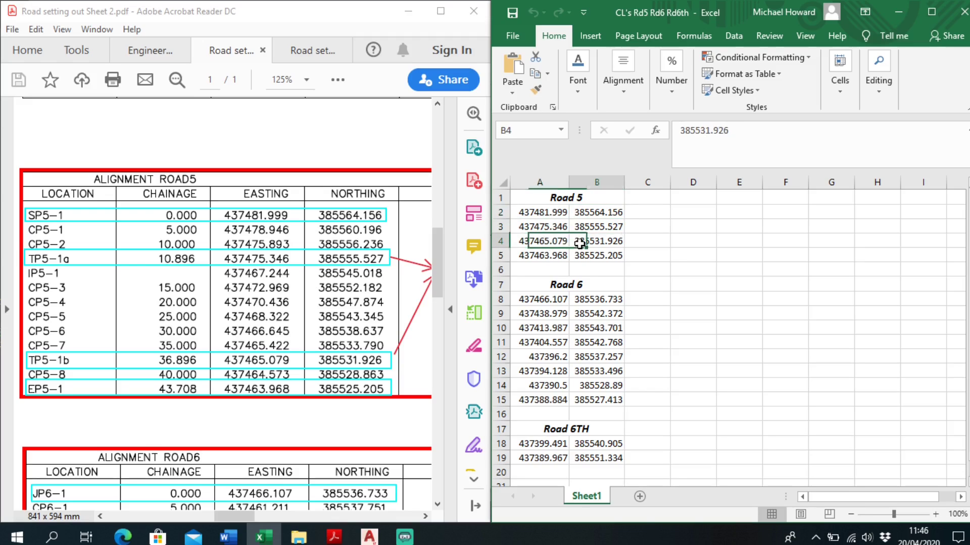
pyautogui.click(535, 256)
pyautogui.click(583, 255)
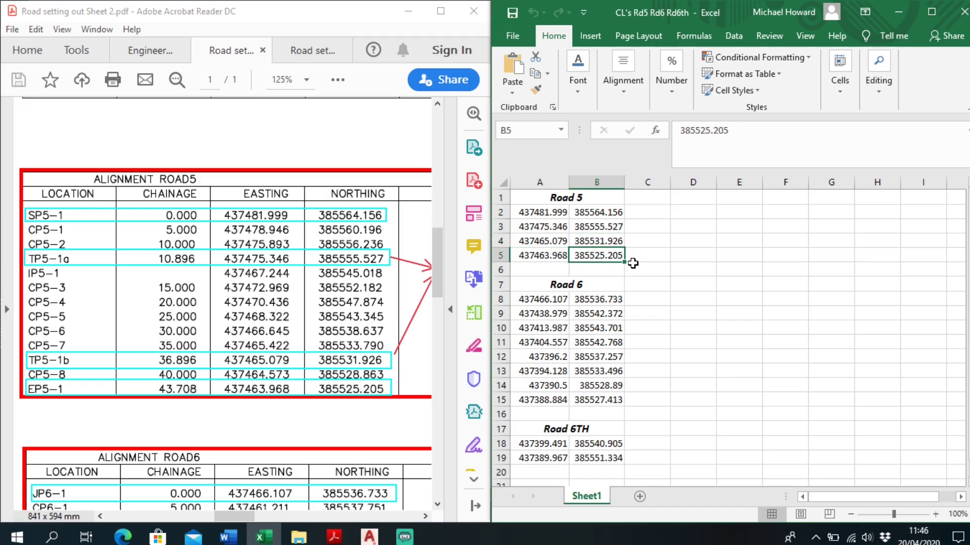
# Enter =CONCATENATE(A2,",",B2) in cell D2 to join the first Road 5 easting and northing with a comma.
pyautogui.click(685, 213)
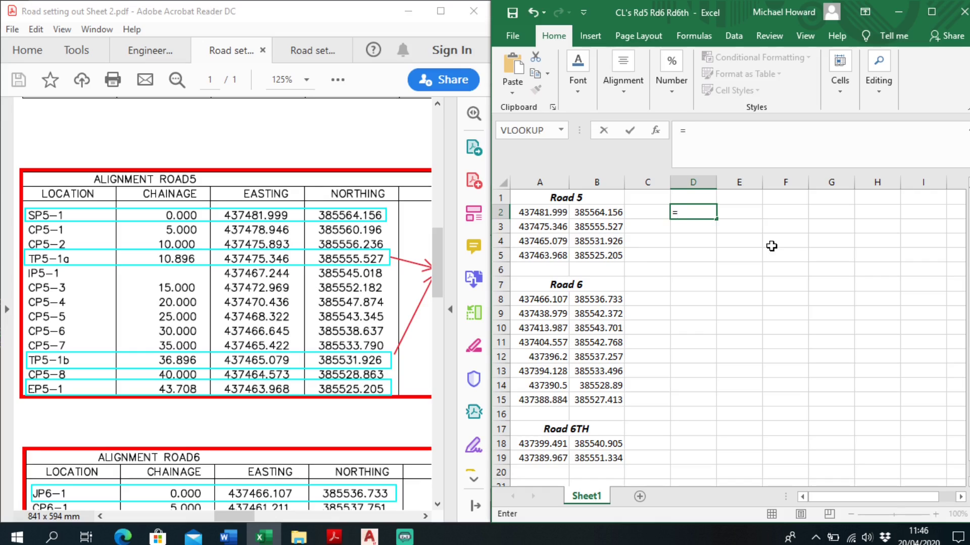
pyautogui.write('co')
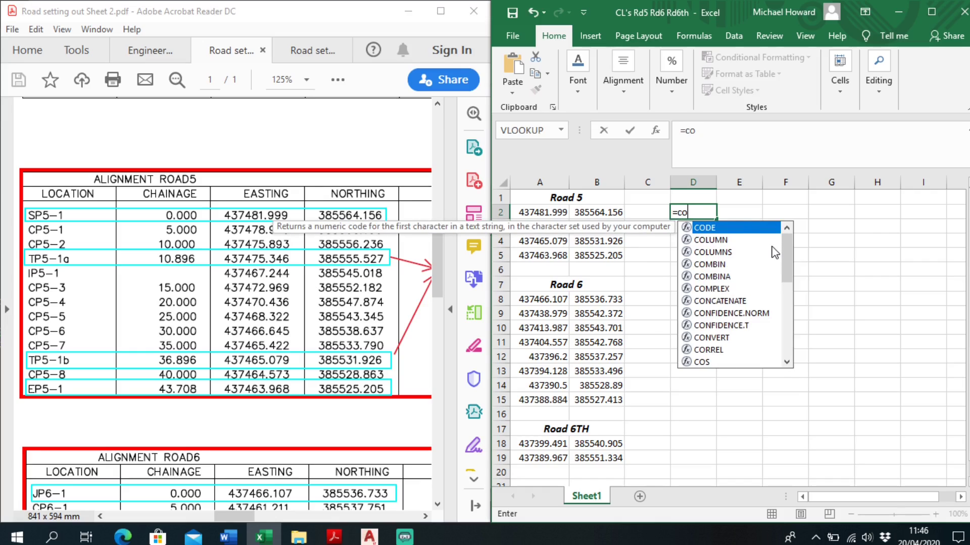
pyautogui.write('n')
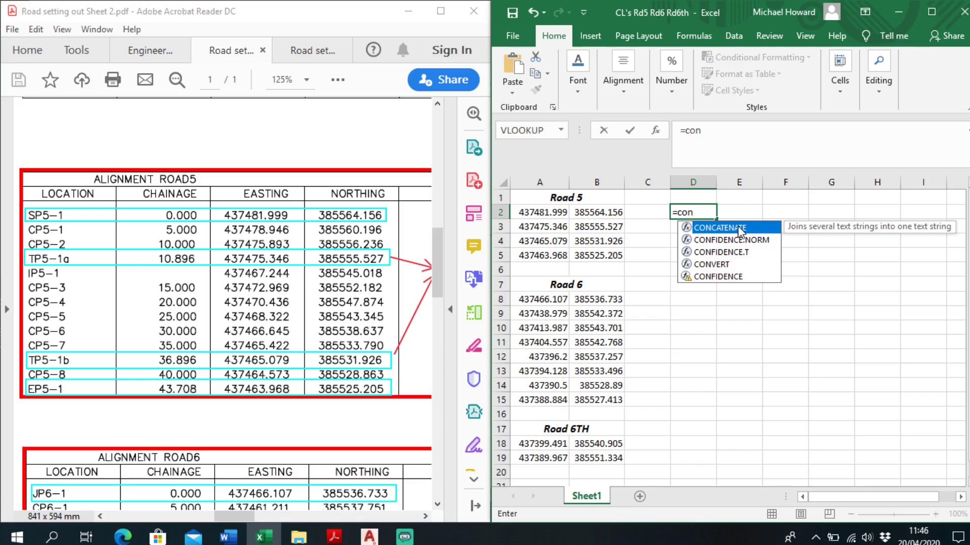
pyautogui.doubleClick(717, 229)
pyautogui.click(787, 133)
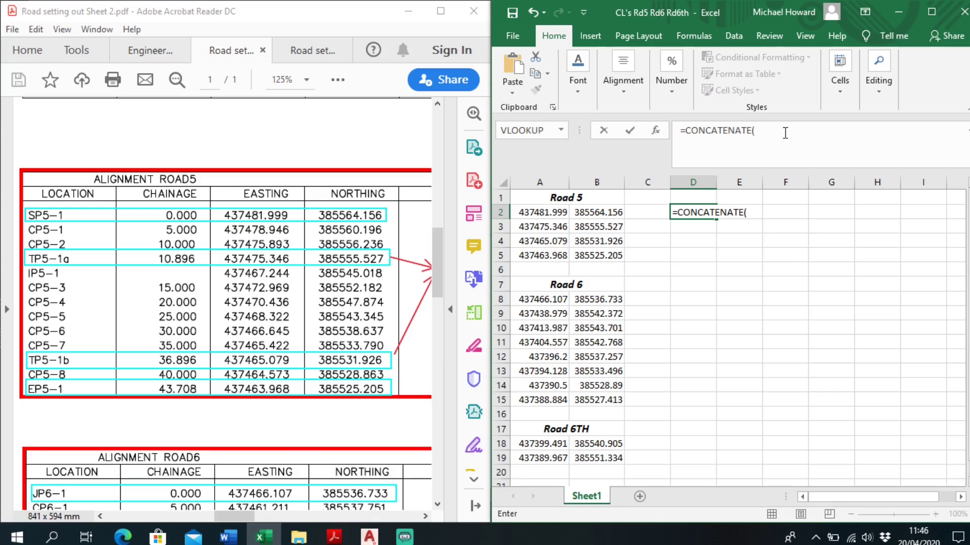
pyautogui.click(556, 215)
pyautogui.write(',",')
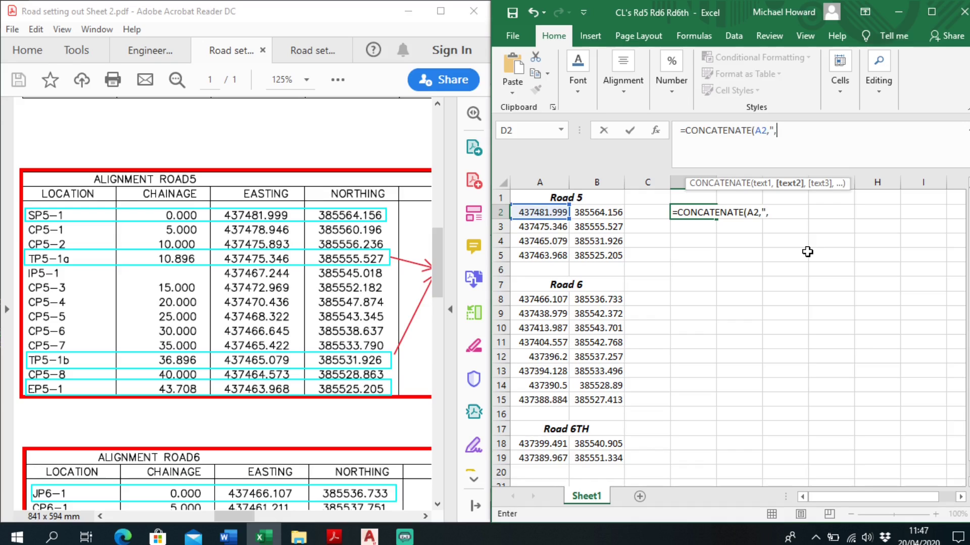
pyautogui.write('",')
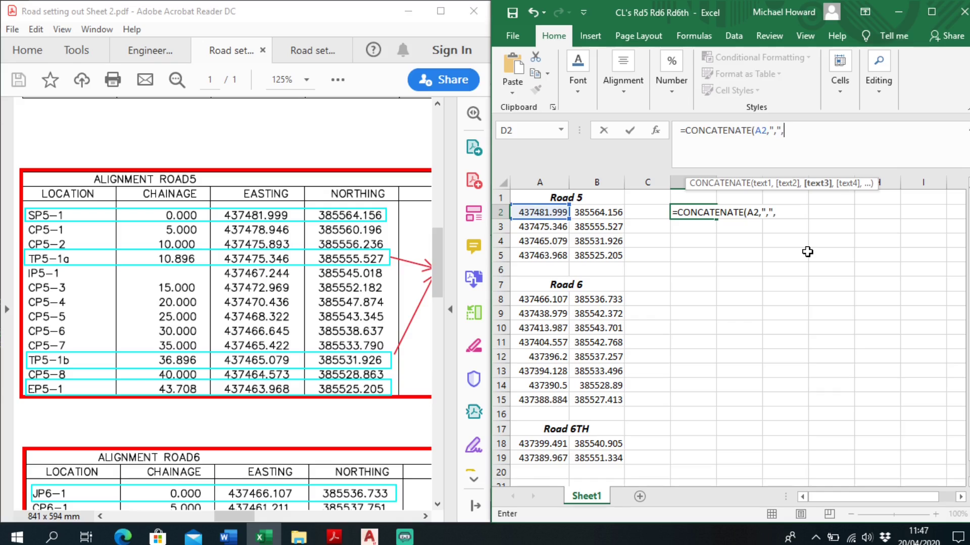
pyautogui.click(594, 214)
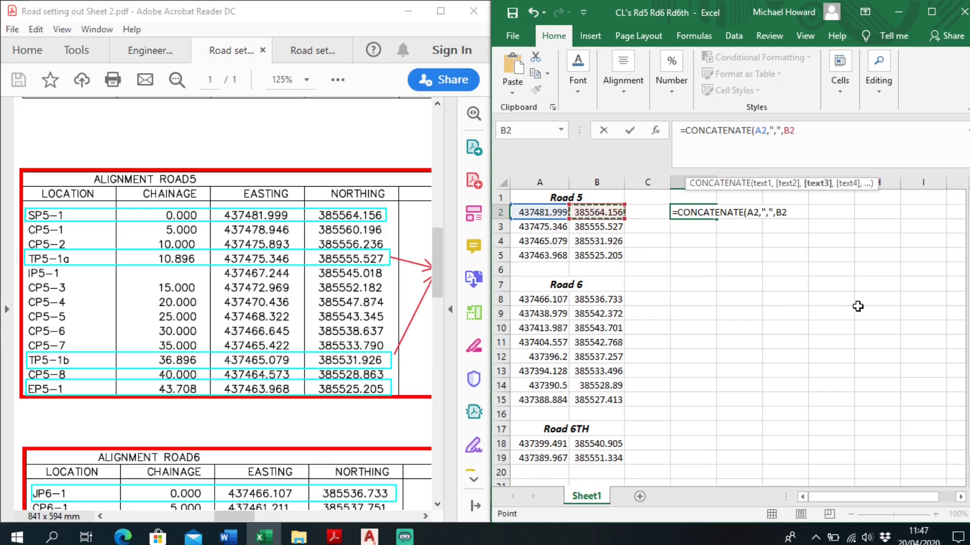
pyautogui.press('Return')
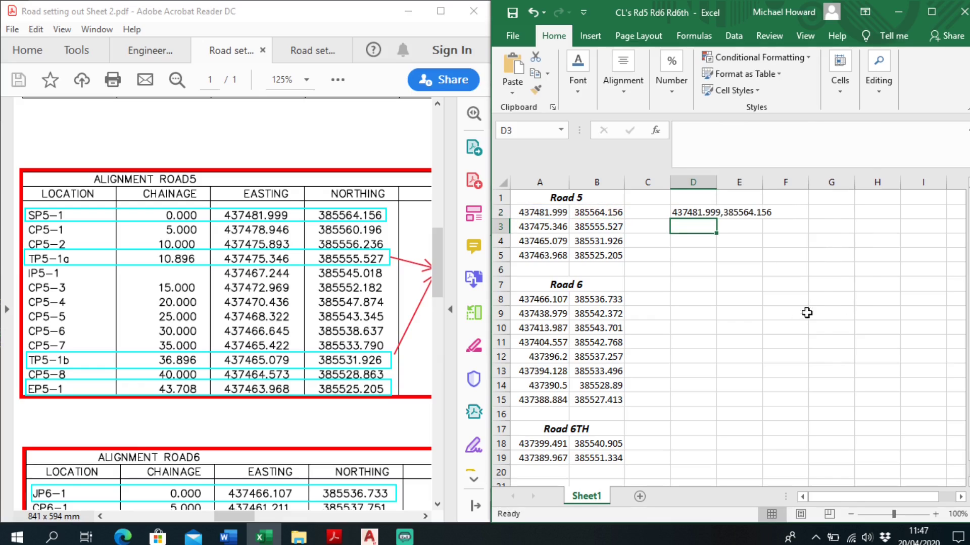
# Fit column D to its contents and fill the D2 formula down to row 19.
pyautogui.doubleClick(718, 183)
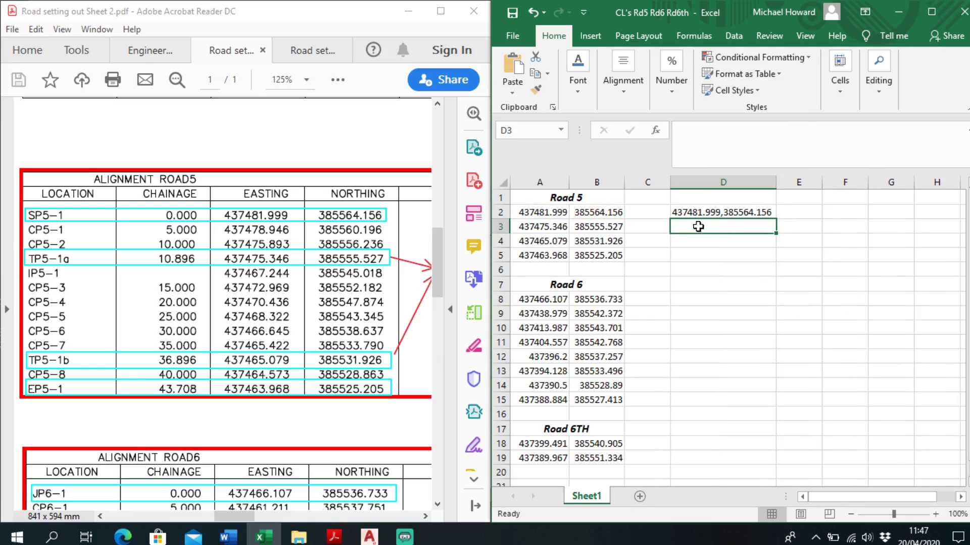
pyautogui.click(733, 212)
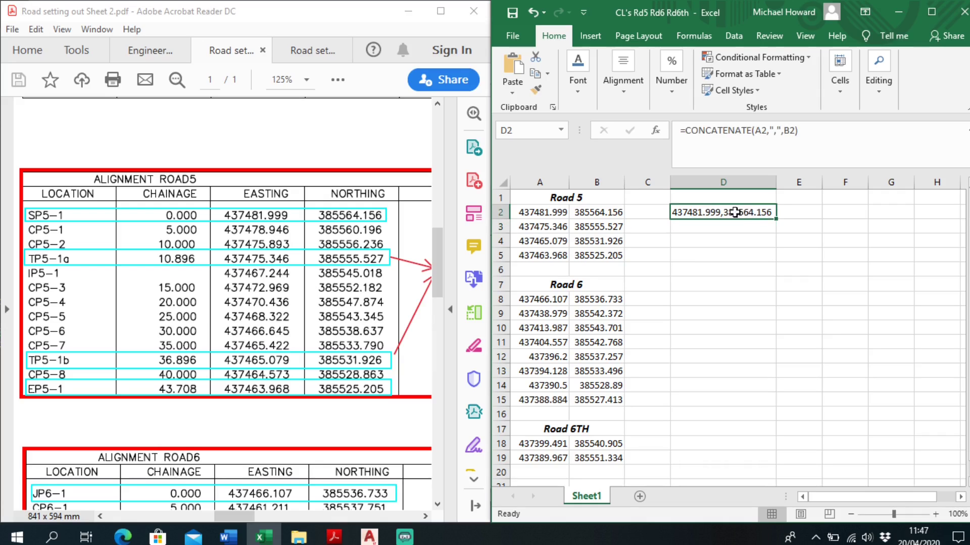
pyautogui.moveTo(778, 220); pyautogui.dragTo(778, 405)
pyautogui.scroll(2, 825, 387)
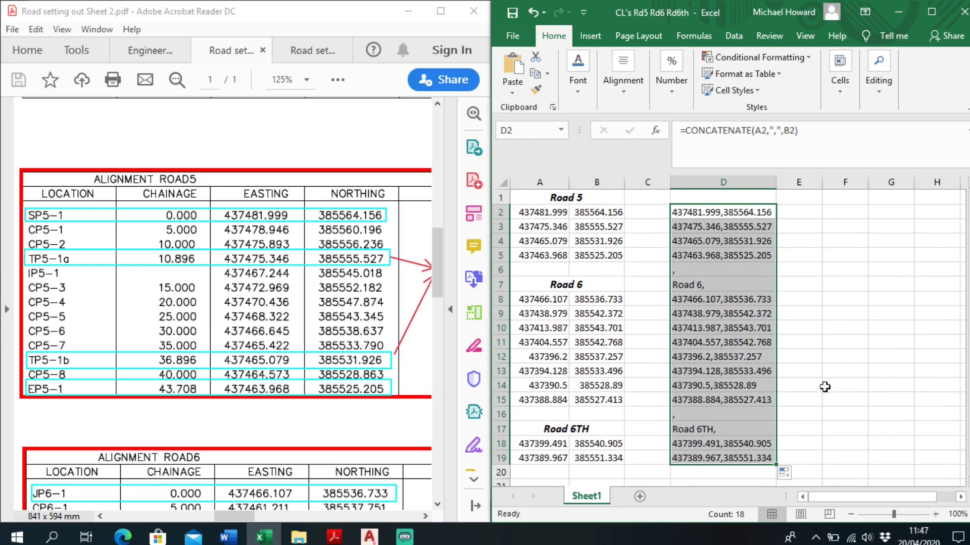
# Clear the unneeded results beside the blank and heading rows, in cells D6:D7 and D16:D17.
pyautogui.moveTo(697, 269); pyautogui.dragTo(699, 285)
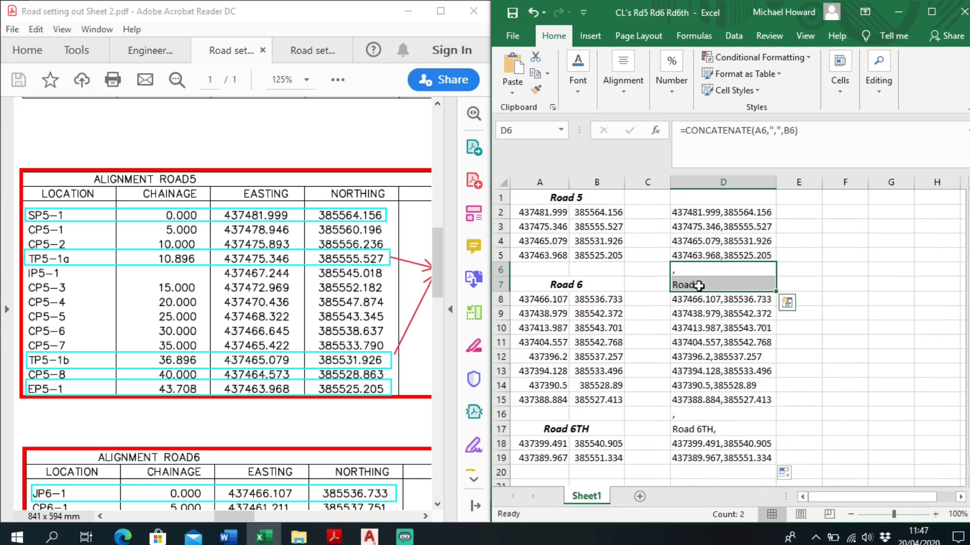
pyautogui.keyDown('ctrl'); pyautogui.moveTo(693, 413); pyautogui.dragTo(697, 426); pyautogui.keyUp('ctrl')
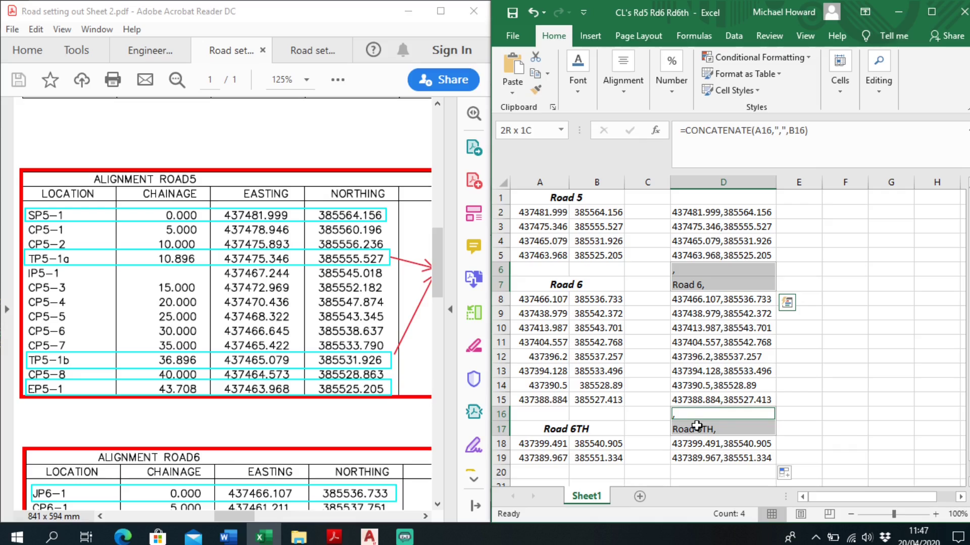
pyautogui.press('Delete')
pyautogui.click(832, 344)
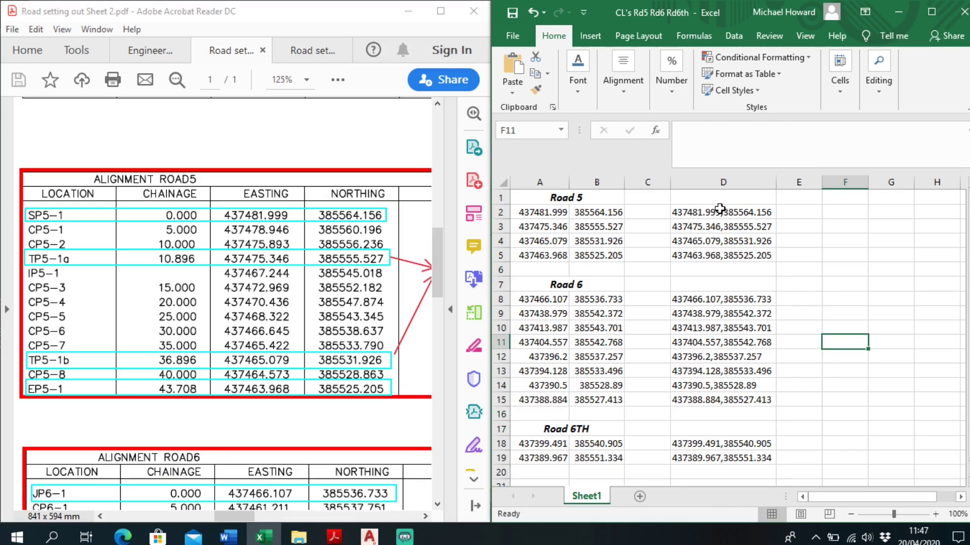
# Copy the joined Road 5 coordinates in D2:D5 and switch to the Site Plan - Tidy drawing in AutoCAD.
pyautogui.moveTo(718, 209); pyautogui.dragTo(735, 259)
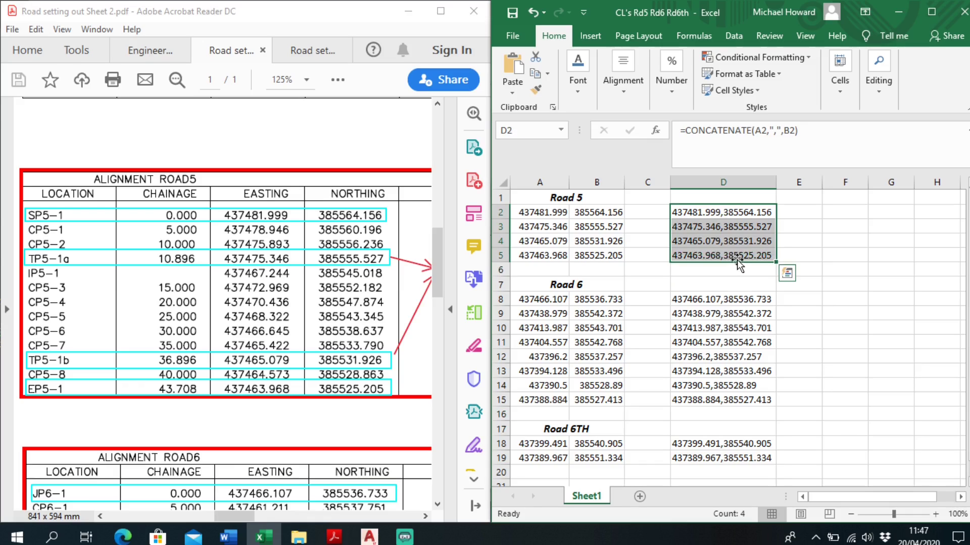
pyautogui.hotkey('ctrl', 'c')
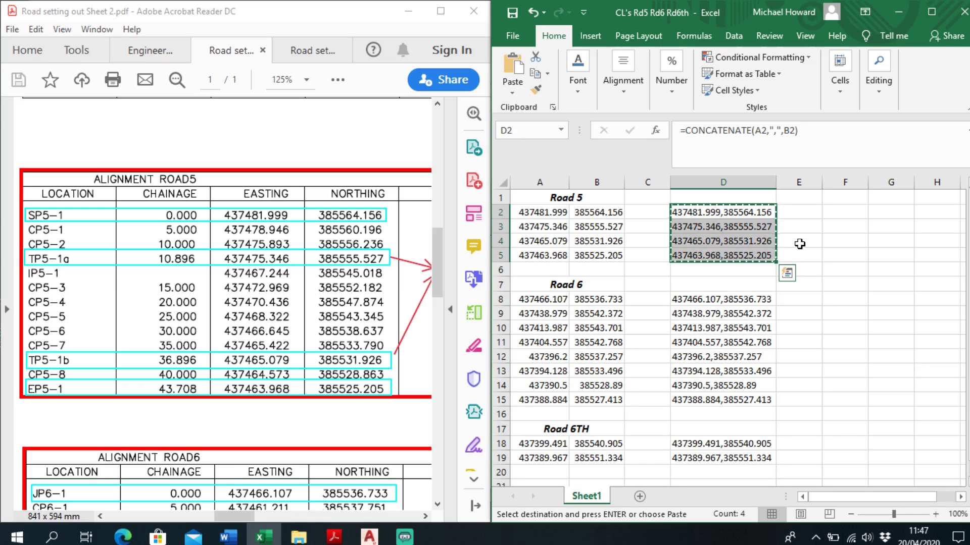
pyautogui.click(372, 538)
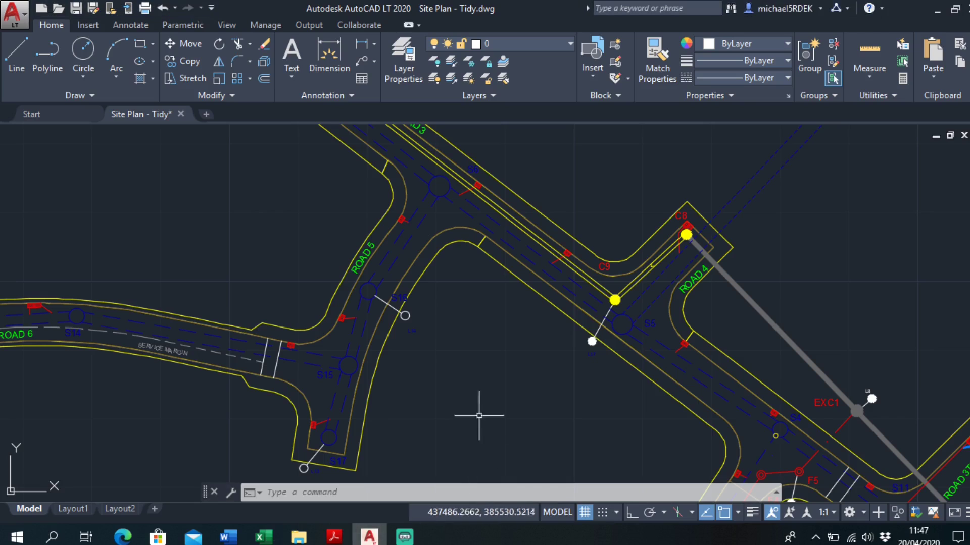
pyautogui.moveTo(356, 303)
pyautogui.mouseDown(button='middle')
pyautogui.moveTo(417, 303)
pyautogui.moveTo(461, 282)
pyautogui.mouseUp(button='middle')
pyautogui.scroll(-2, 460, 281)
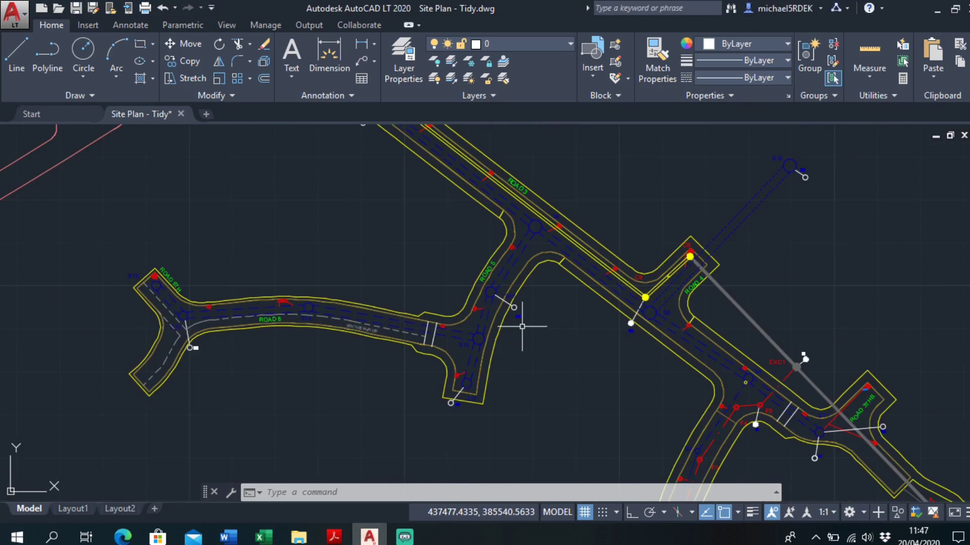
pyautogui.moveTo(519, 325); pyautogui.dragTo(498, 329, button='middle')
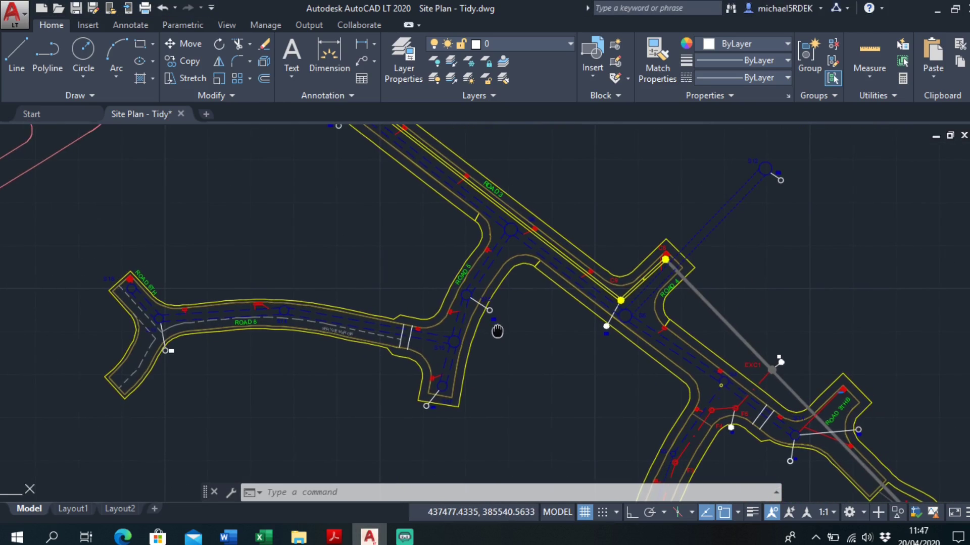
# Place the four Road 5 setting-out points from the copied coordinates with the Multiple Points command.
pyautogui.click(92, 96)
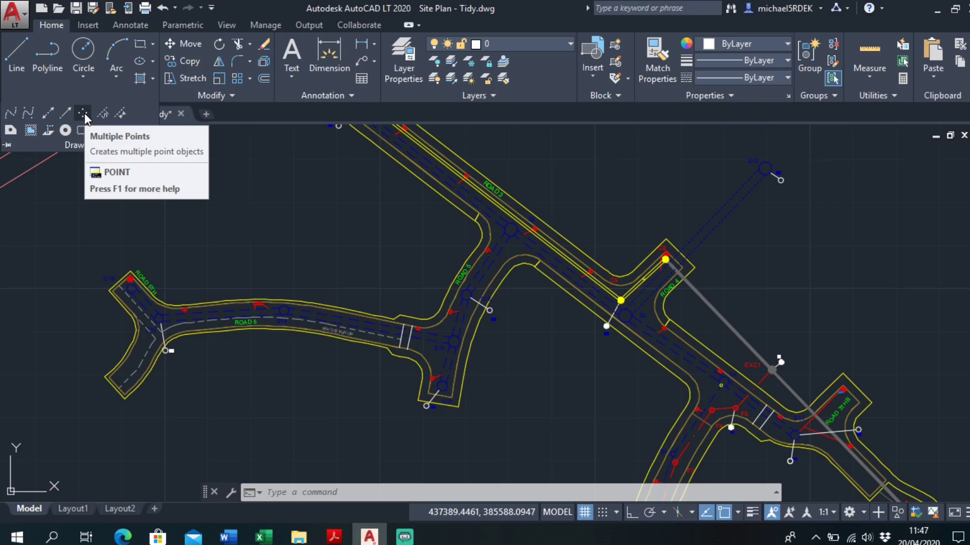
pyautogui.click(84, 113)
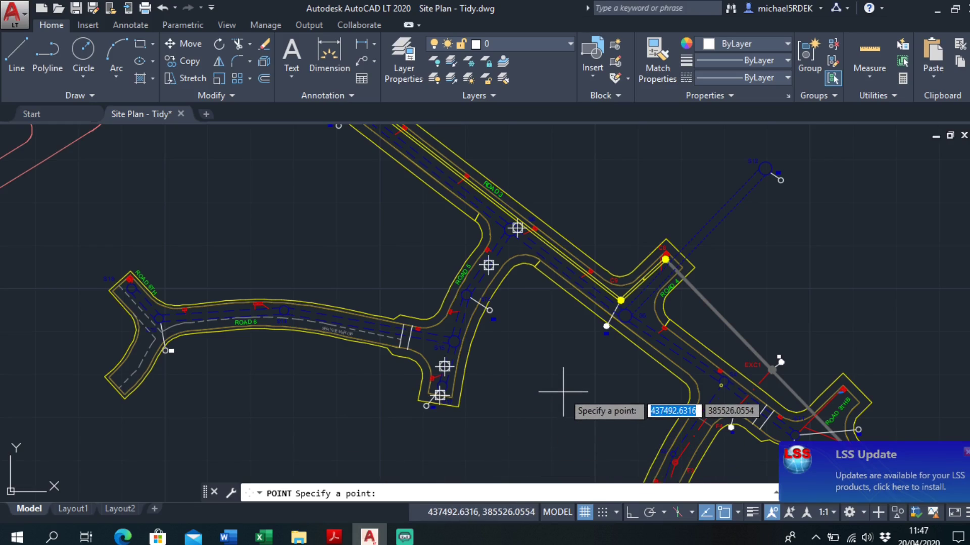
pyautogui.press('Return')
pyautogui.press('Escape')
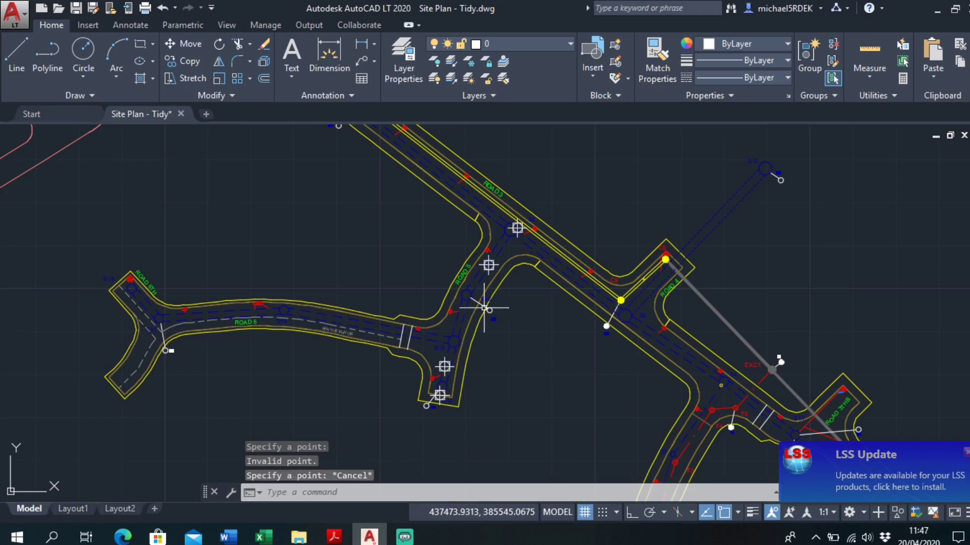
pyautogui.scroll(2, 507, 280)
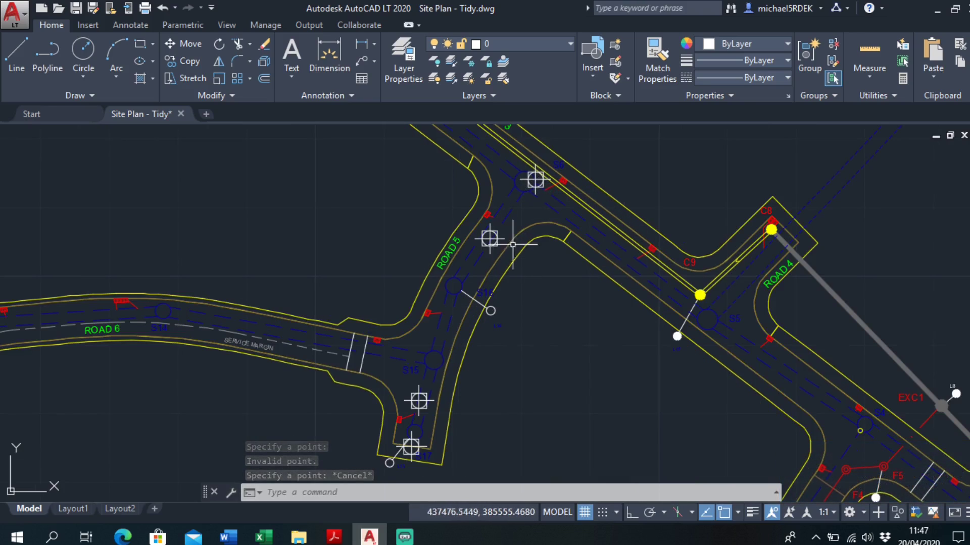
pyautogui.moveTo(434, 404); pyautogui.dragTo(459, 309, button='middle')
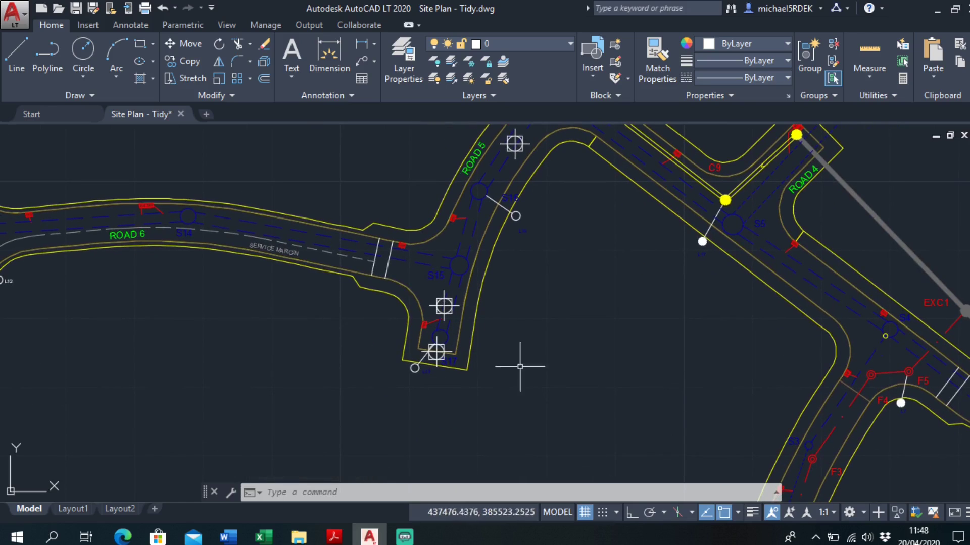
pyautogui.moveTo(541, 207)
pyautogui.mouseDown(button='middle')
pyautogui.moveTo(498, 281)
pyautogui.moveTo(486, 283)
pyautogui.mouseUp(button='middle')
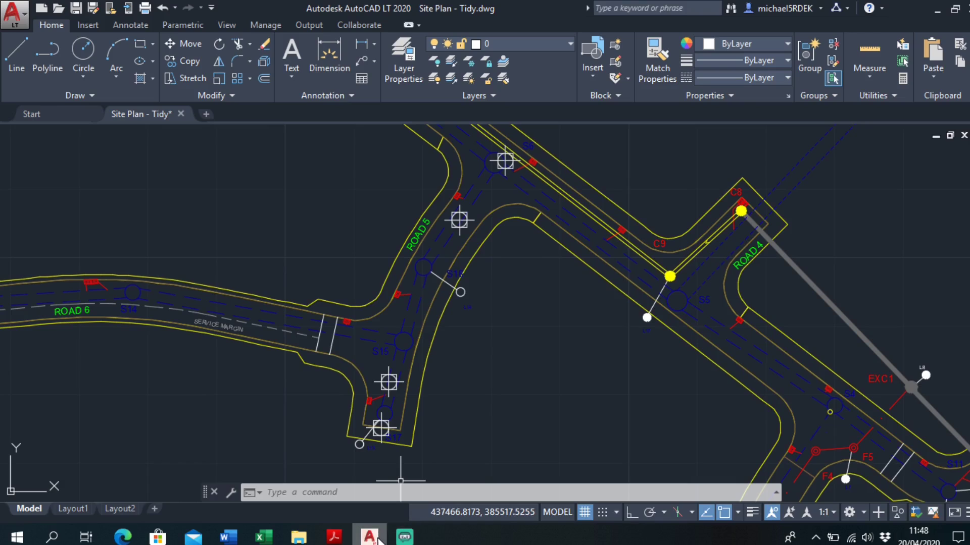
# Look up the curve radius between TP5-1a and TP5-1b in the Road 5 alignment table of Road setting out Sheet 2.pdf, and return to AutoCAD.
pyautogui.moveTo(323, 537)
pyautogui.click(349, 480)
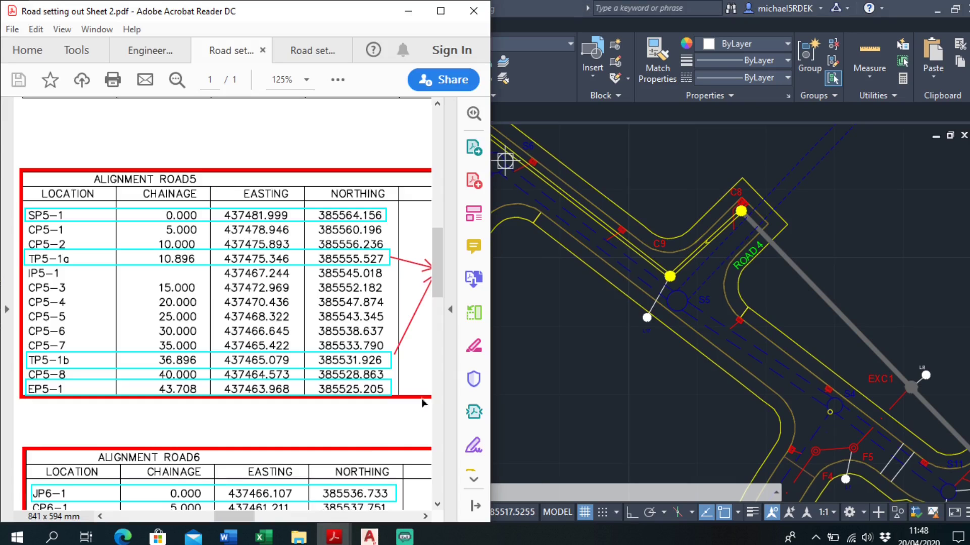
pyautogui.click(441, 10)
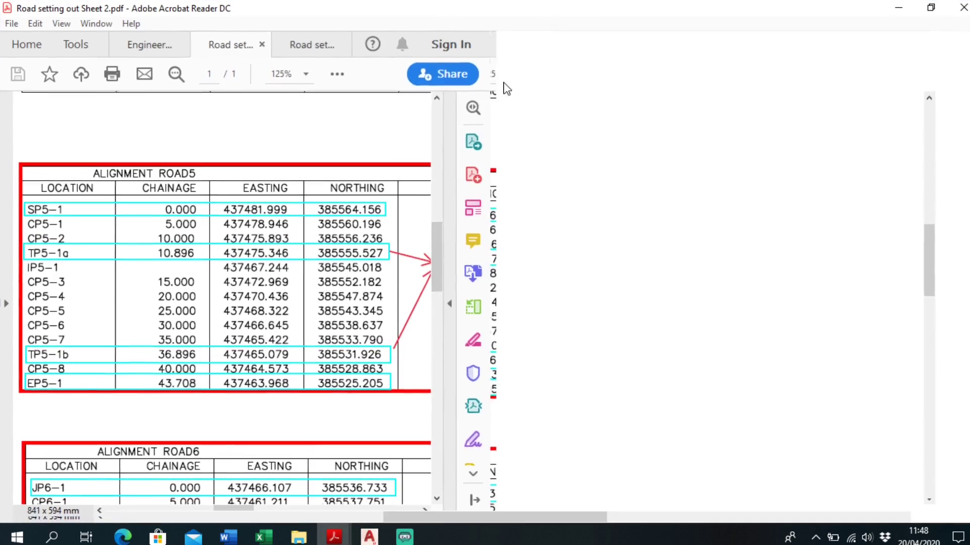
pyautogui.hscroll(-3, 331, 280)
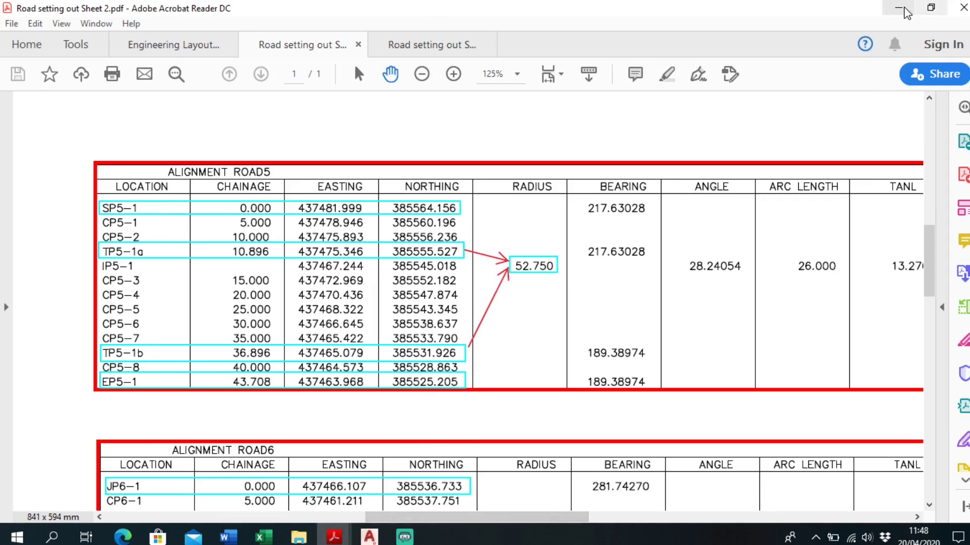
pyautogui.click(898, 7)
# Start a circle near the Road 5 points and restrict the running object snaps to Node only.
pyautogui.moveTo(478, 255)
pyautogui.mouseDown(button='middle')
pyautogui.moveTo(523, 259)
pyautogui.moveTo(541, 213)
pyautogui.moveTo(566, 219)
pyautogui.moveTo(564, 252)
pyautogui.mouseUp(button='middle')
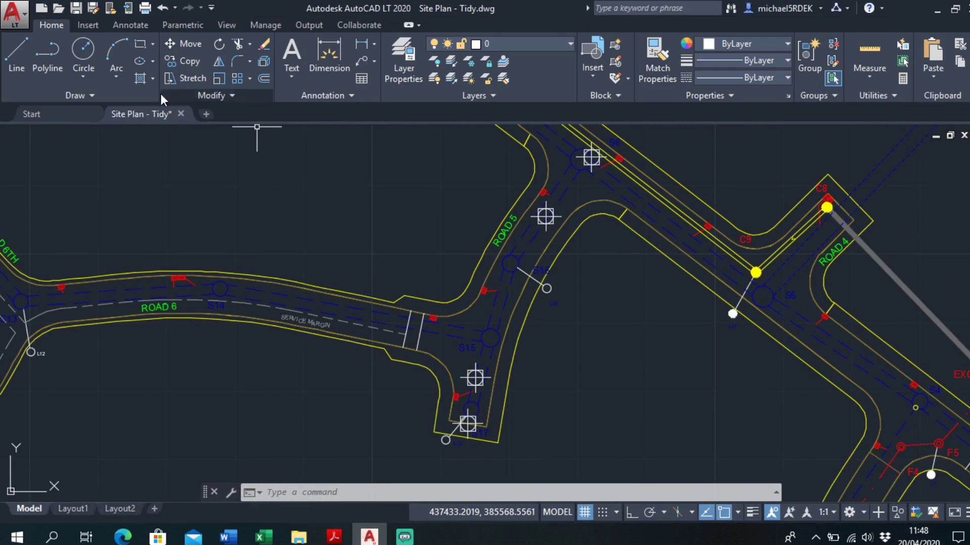
pyautogui.click(87, 49)
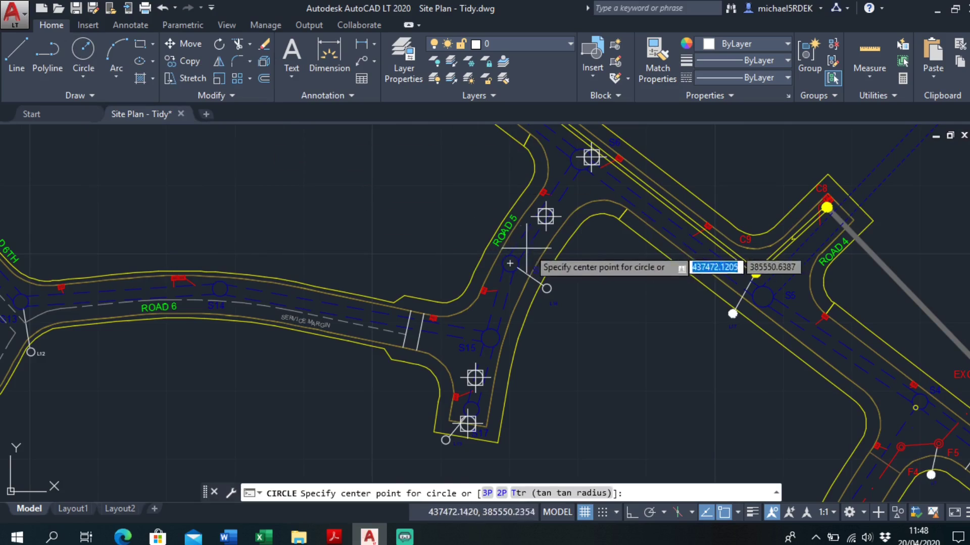
pyautogui.scroll(5, 541, 222)
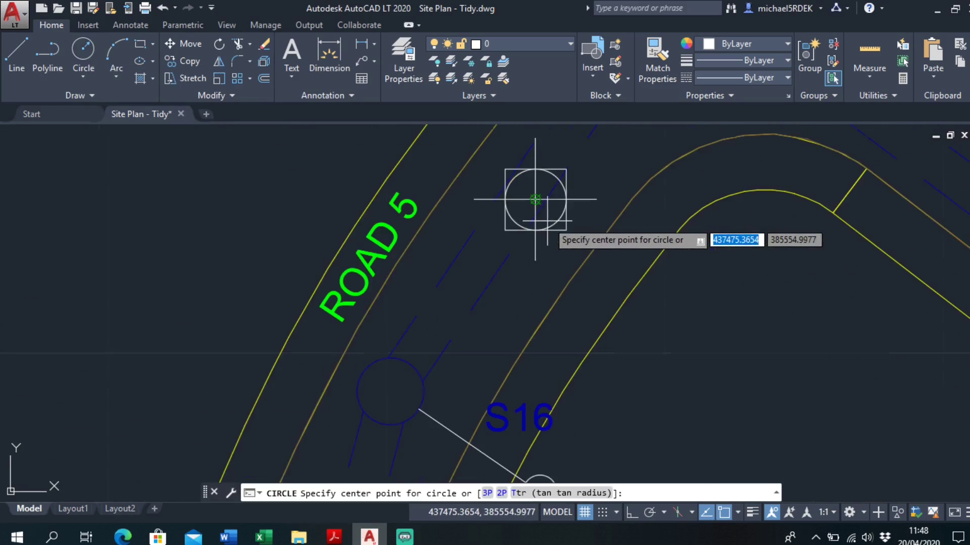
pyautogui.click(740, 512)
pyautogui.click(759, 437)
pyautogui.click(768, 403)
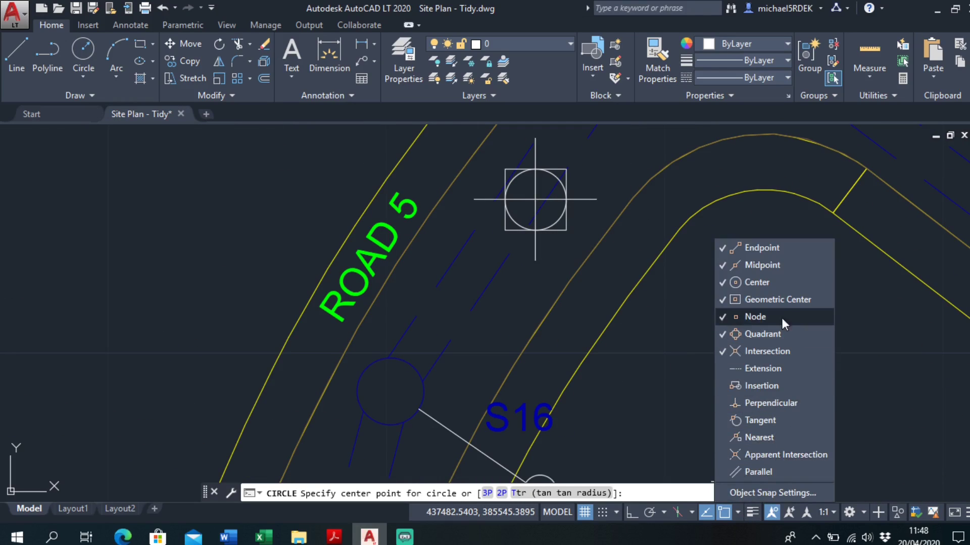
pyautogui.click(777, 248)
pyautogui.click(777, 265)
pyautogui.click(778, 300)
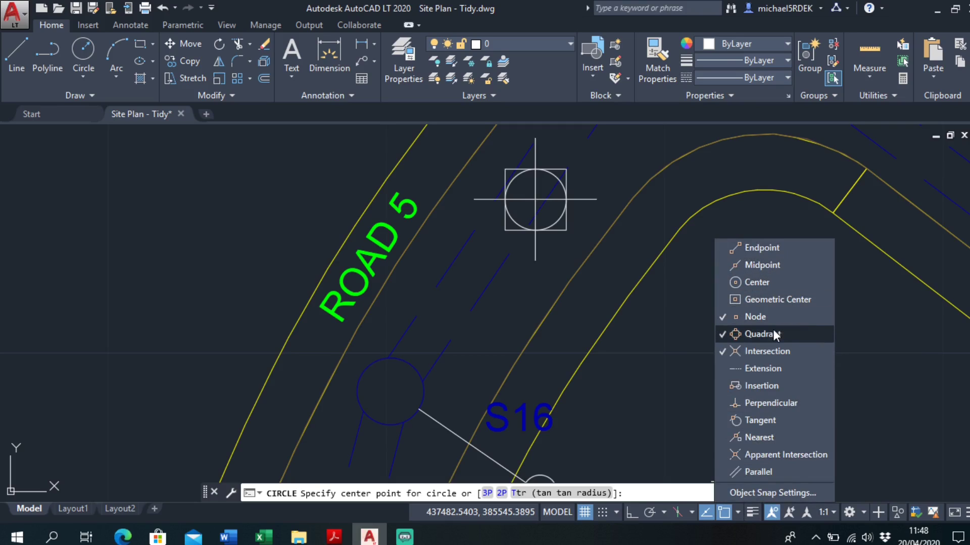
pyautogui.click(775, 333)
# Draw a circle of radius 52.750 centred on the upper Road 5 tangent point, TP5-1a.
pyautogui.scroll(-3, 654, 348)
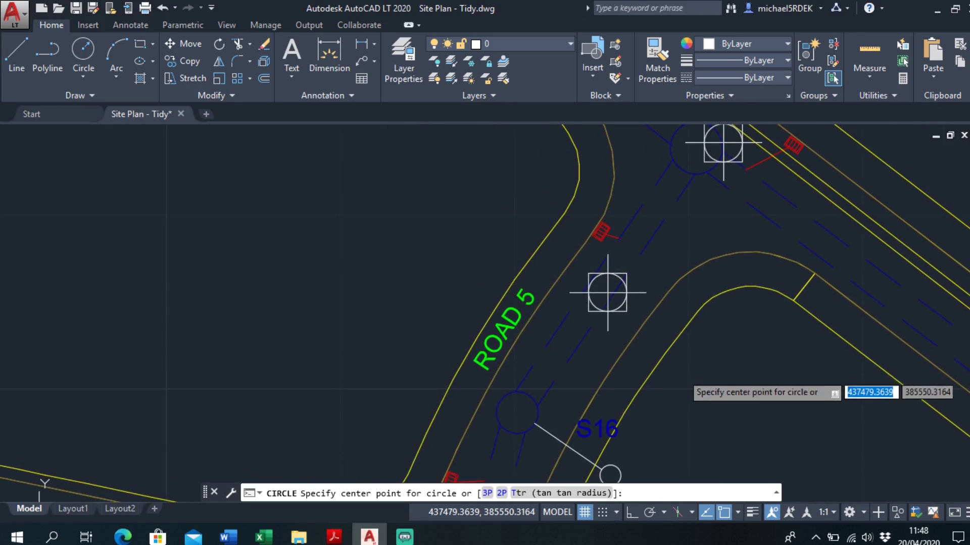
pyautogui.click(607, 293)
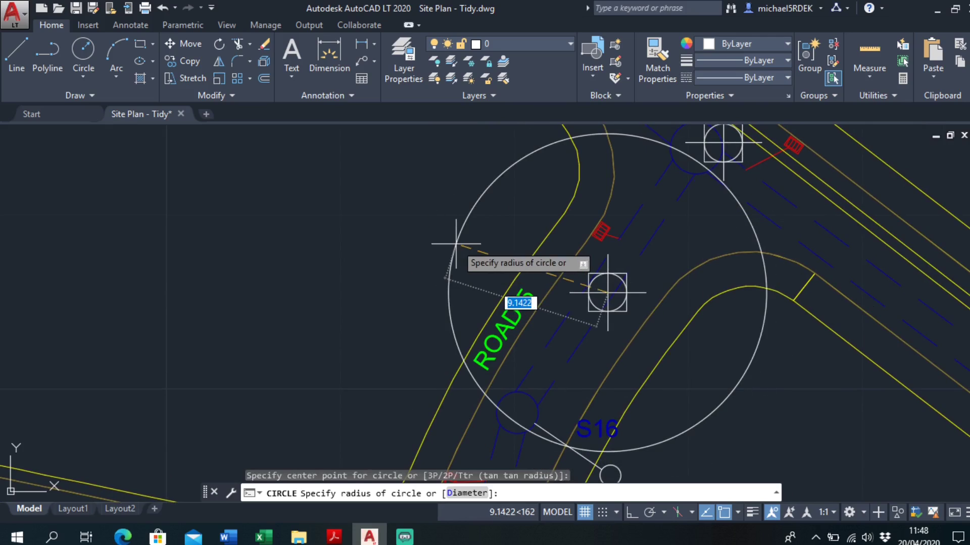
pyautogui.write('52.750')
pyautogui.press('Return')
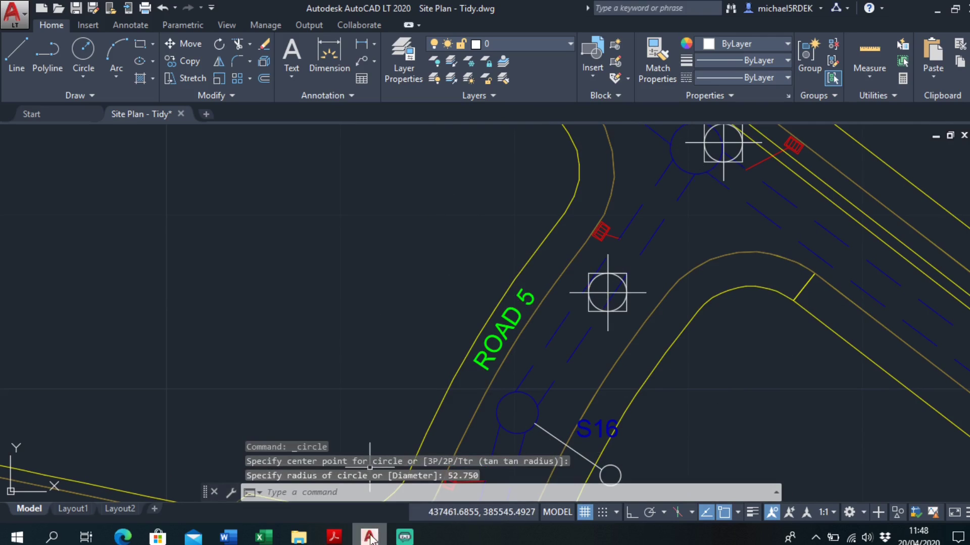
# Recheck the Road 5 table in the setting-out PDF and draw a second circle of radius 52.75 centred on the lower tangent point, TP5-1b.
pyautogui.moveTo(333, 536)
pyautogui.click(368, 482)
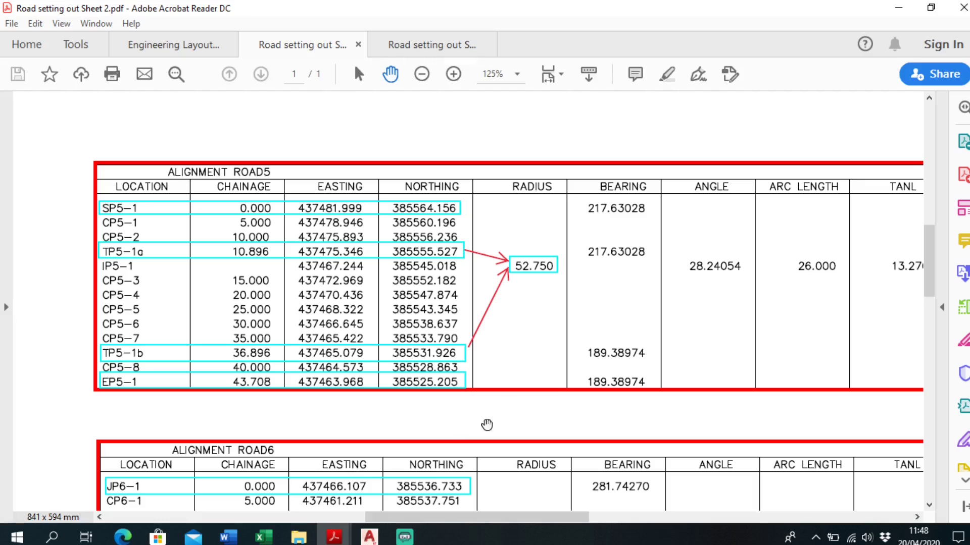
pyautogui.click(898, 7)
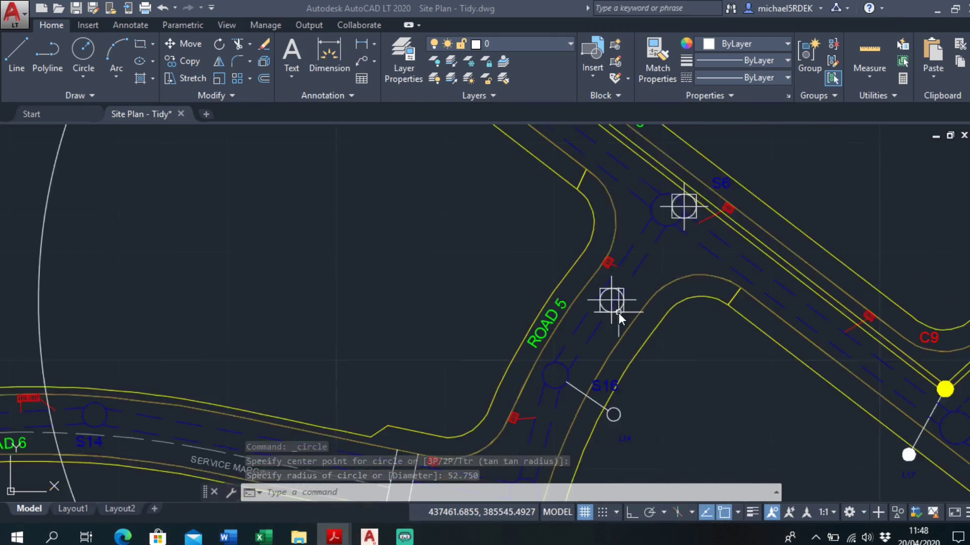
pyautogui.scroll(-2, 618, 313)
pyautogui.moveTo(611, 336); pyautogui.dragTo(611, 250, button='middle')
pyautogui.rightClick(563, 344)
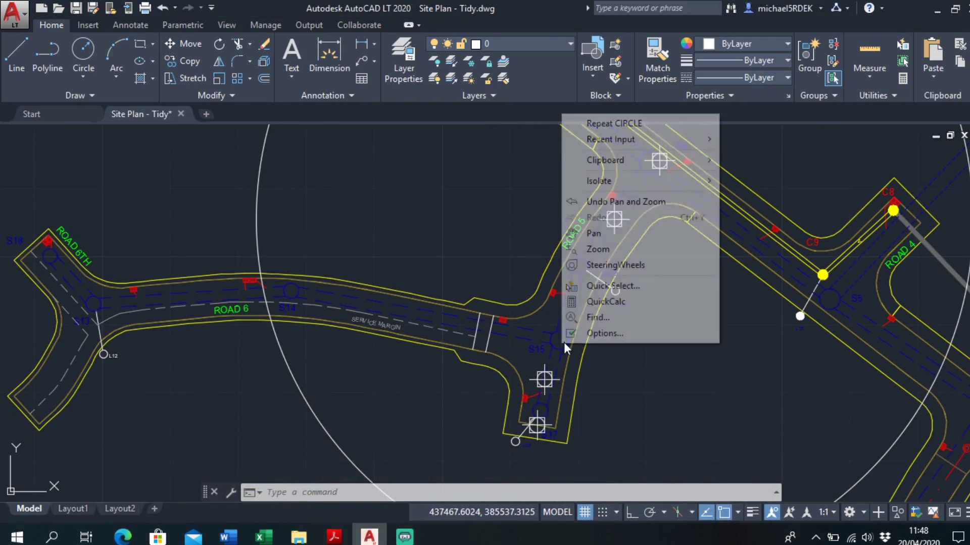
pyautogui.click(648, 129)
pyautogui.scroll(3, 584, 389)
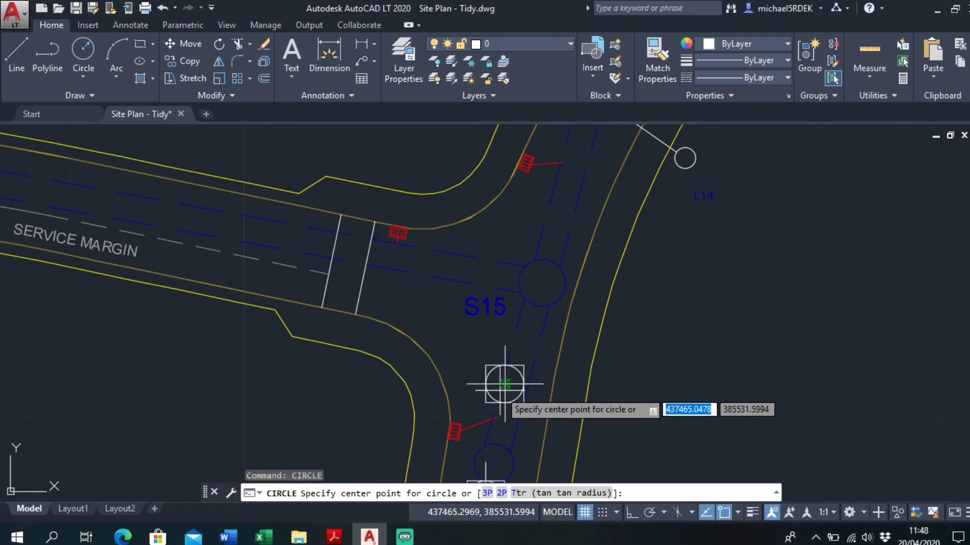
pyautogui.click(505, 384)
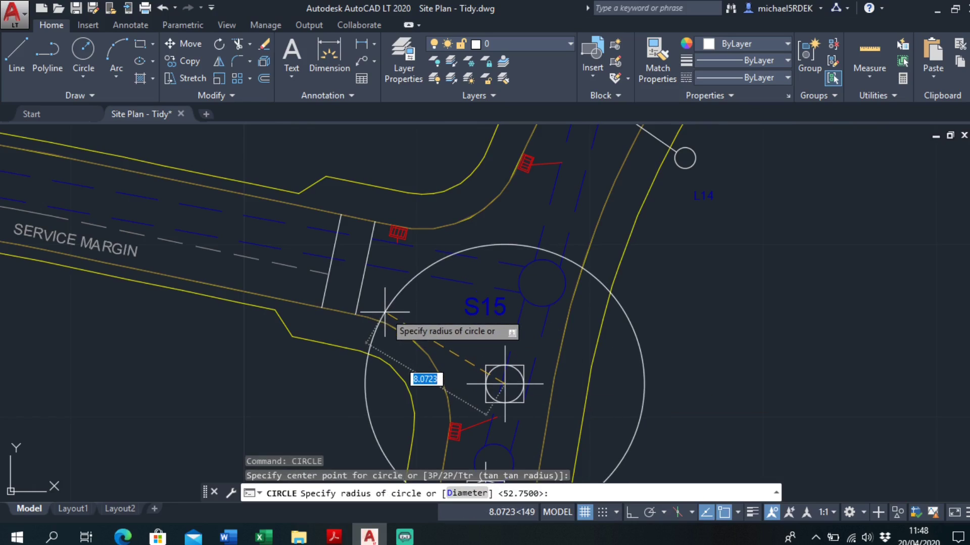
pyautogui.press('Escape')
# Enable the Intersection snap and draw a circle of radius 52.750 centred where the two construction circles cross, east of Road 5.
pyautogui.scroll(-4, 386, 314)
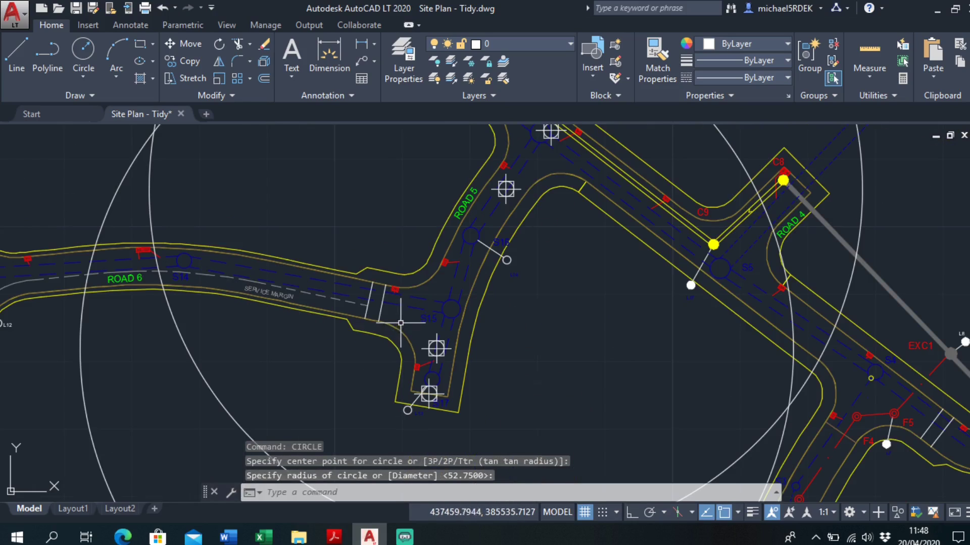
pyautogui.scroll(-2, 399, 316)
pyautogui.scroll(4, 375, 302)
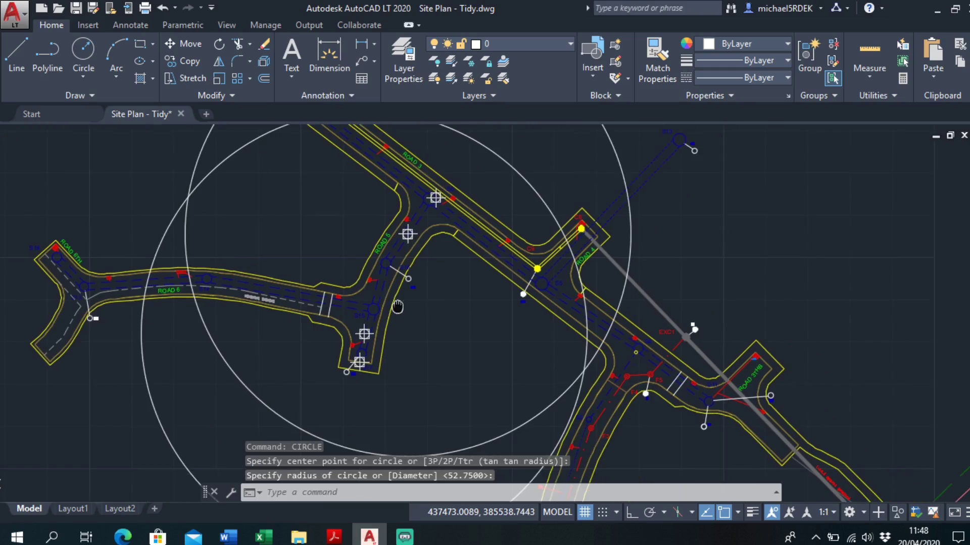
pyautogui.scroll(-4, 385, 310)
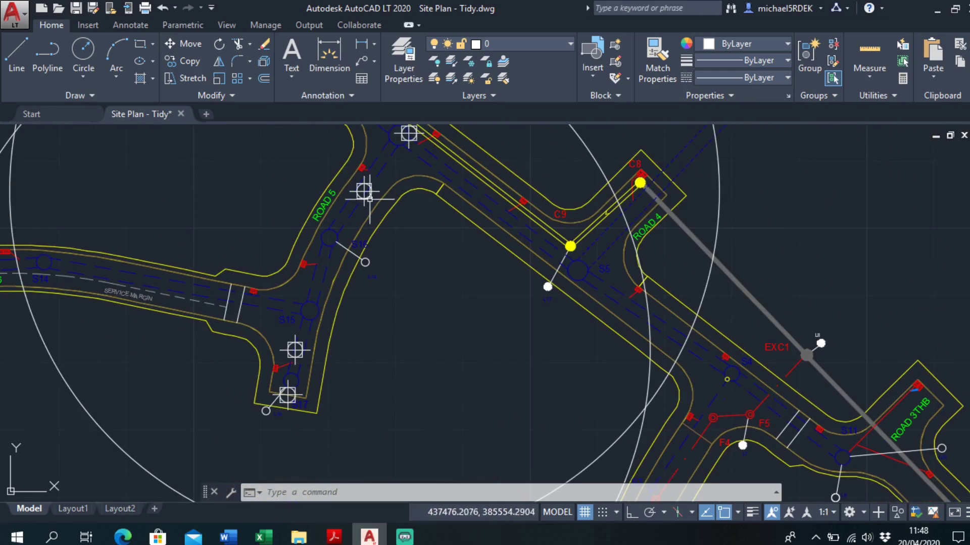
pyautogui.moveTo(444, 335); pyautogui.dragTo(368, 249, button='middle')
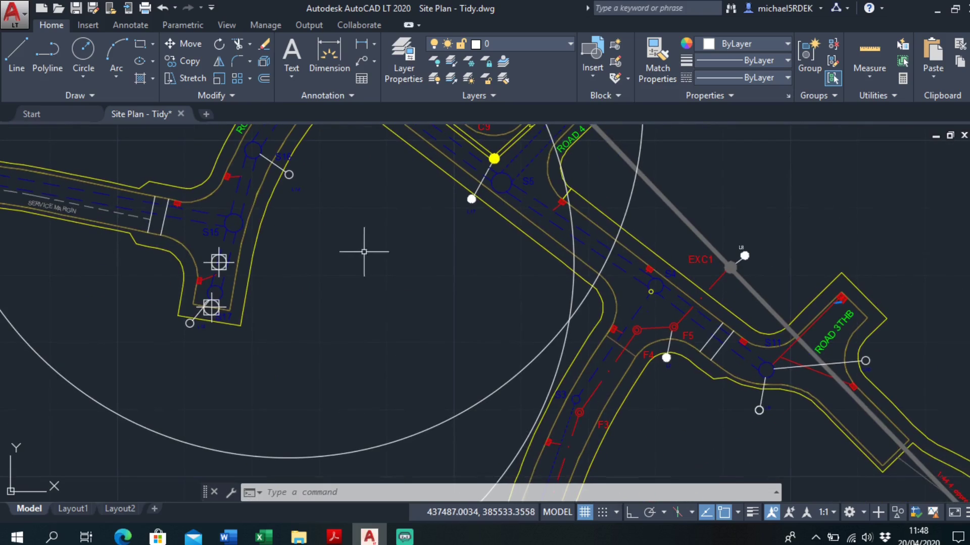
pyautogui.click(84, 51)
pyautogui.click(737, 512)
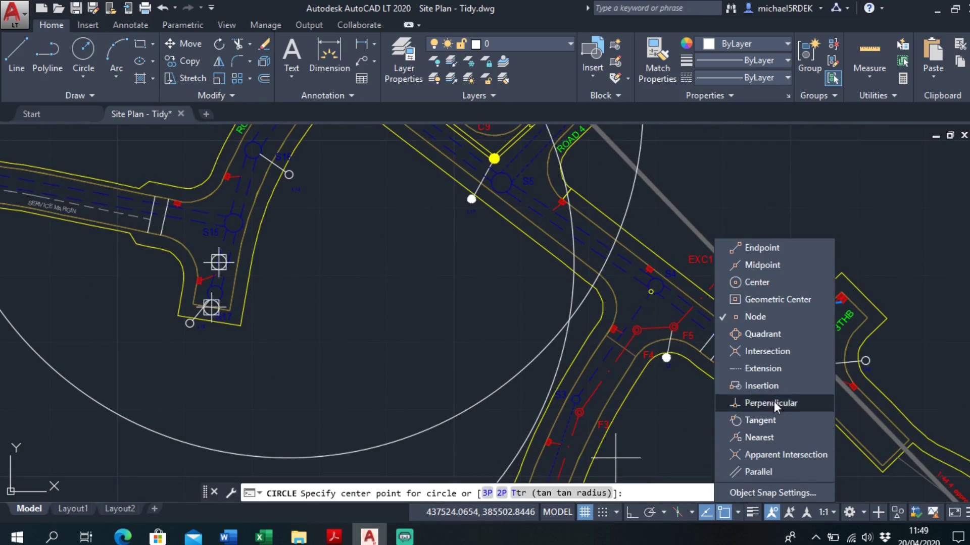
pyautogui.click(767, 352)
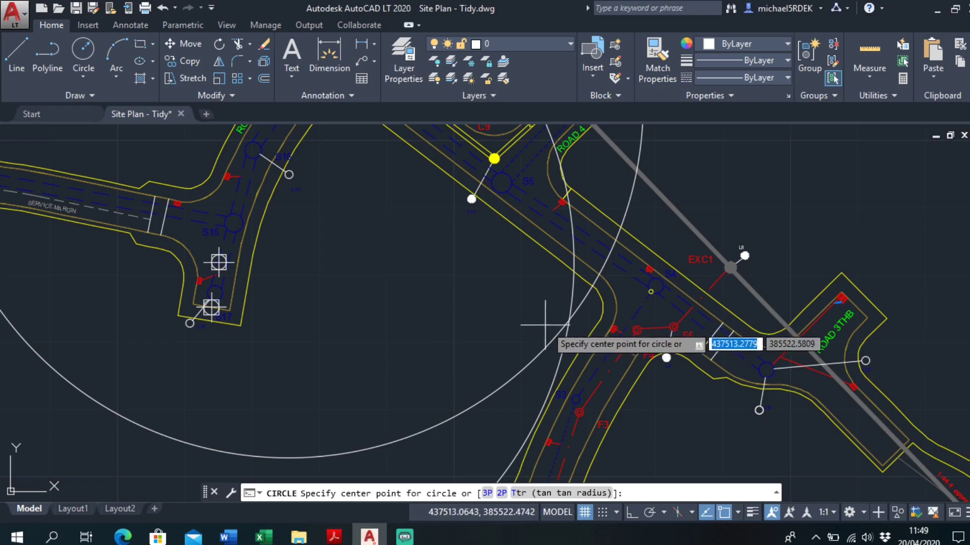
pyautogui.click(569, 320)
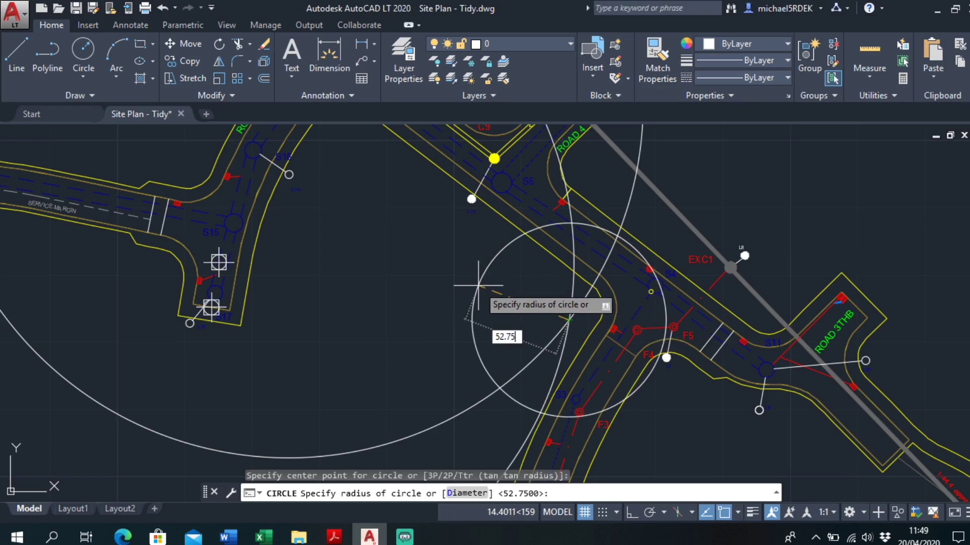
pyautogui.write('52.750')
pyautogui.press('Return')
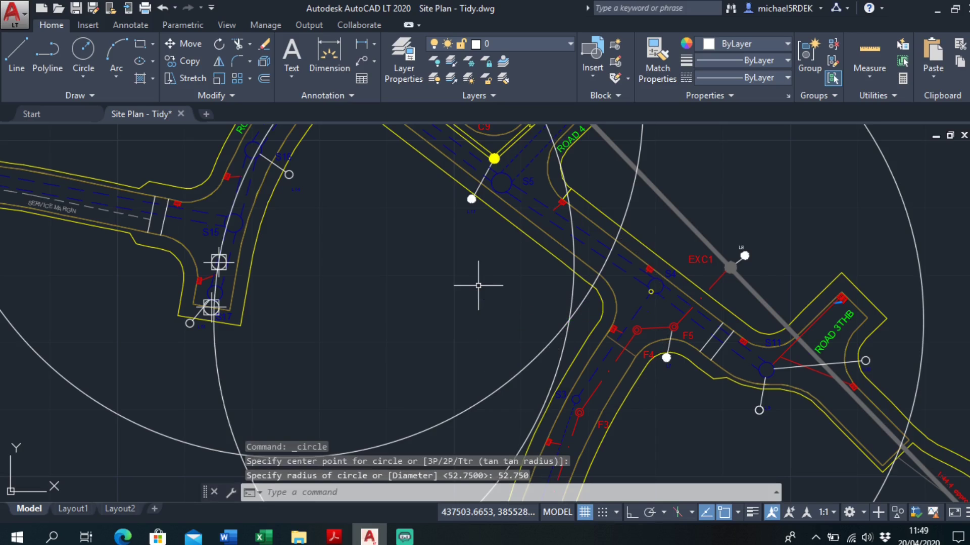
# Erase the two construction circles centred on the tangent points and inspect the remaining circle at the Road 5 points.
pyautogui.moveTo(577, 327); pyautogui.dragTo(548, 312)
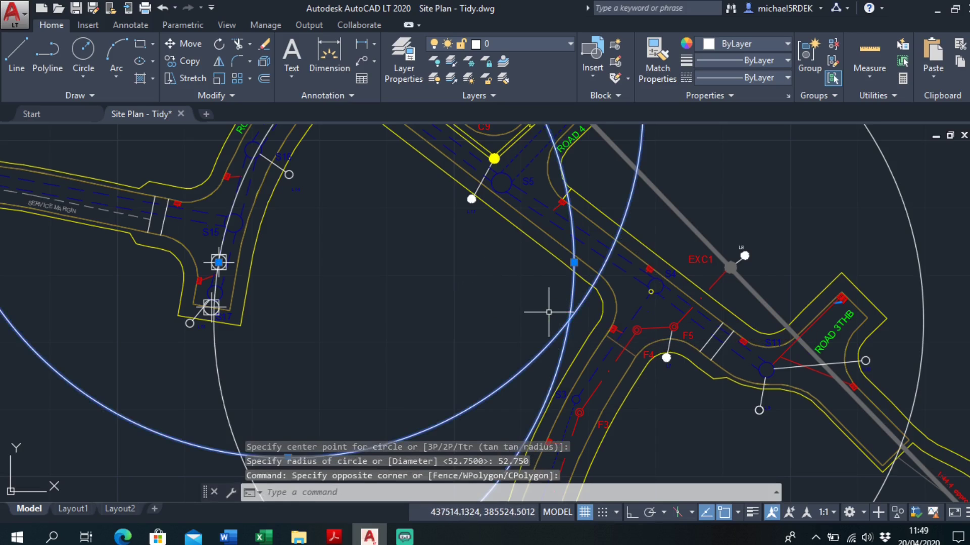
pyautogui.press('Delete')
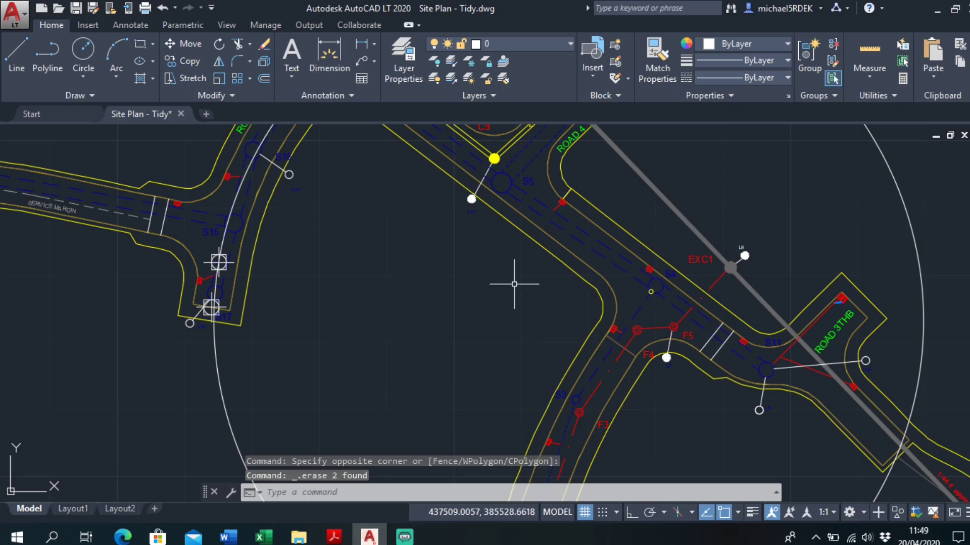
pyautogui.scroll(8, 394, 205)
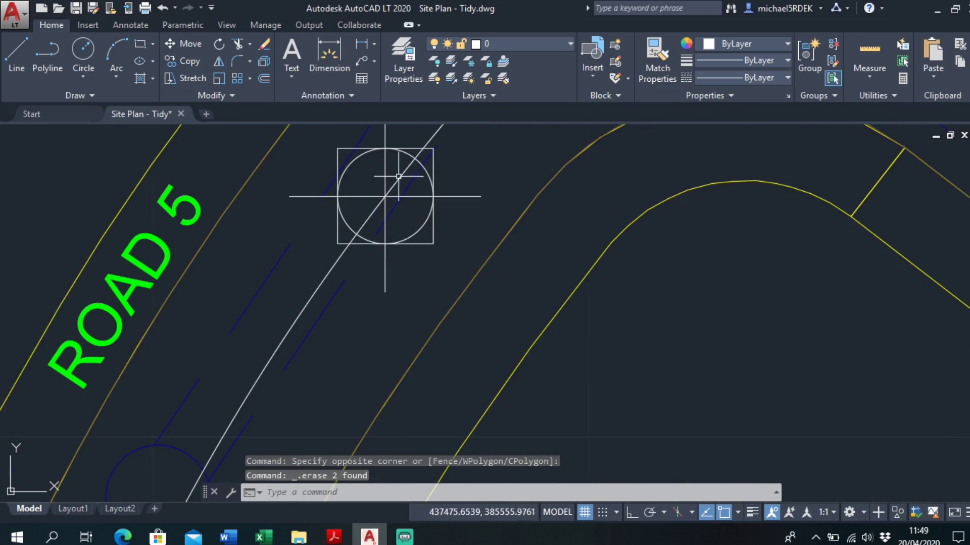
pyautogui.scroll(-5, 385, 216)
pyautogui.scroll(5, 368, 444)
pyautogui.scroll(-6, 342, 310)
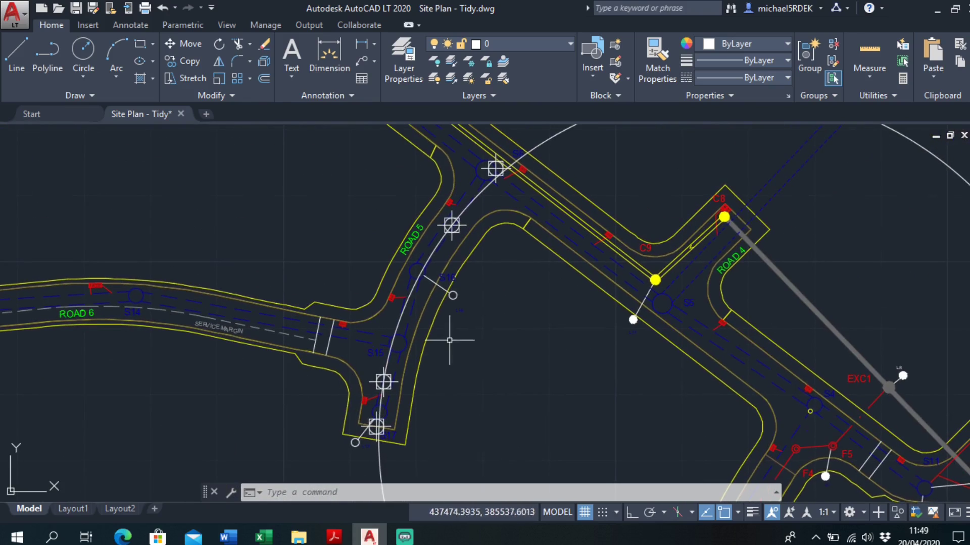
pyautogui.moveTo(449, 340); pyautogui.dragTo(444, 385, button='middle')
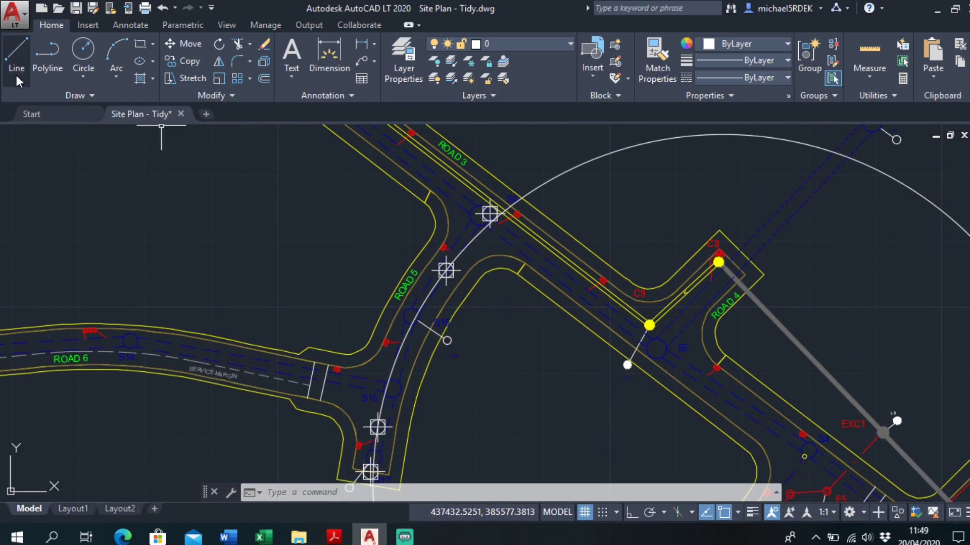
# Draw a straight polyline from Road 5's upper end point to the upper tangent point, TP5-1a.
pyautogui.click(48, 53)
pyautogui.scroll(5, 357, 209)
pyautogui.moveTo(541, 256); pyautogui.dragTo(136, 188, button='middle')
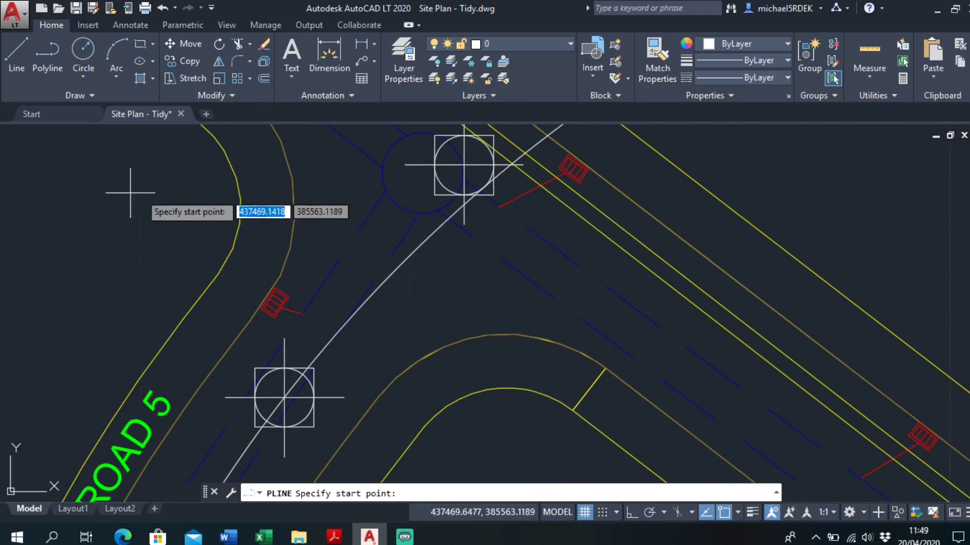
pyautogui.click(464, 165)
pyautogui.click(284, 398)
pyautogui.rightClick(299, 331)
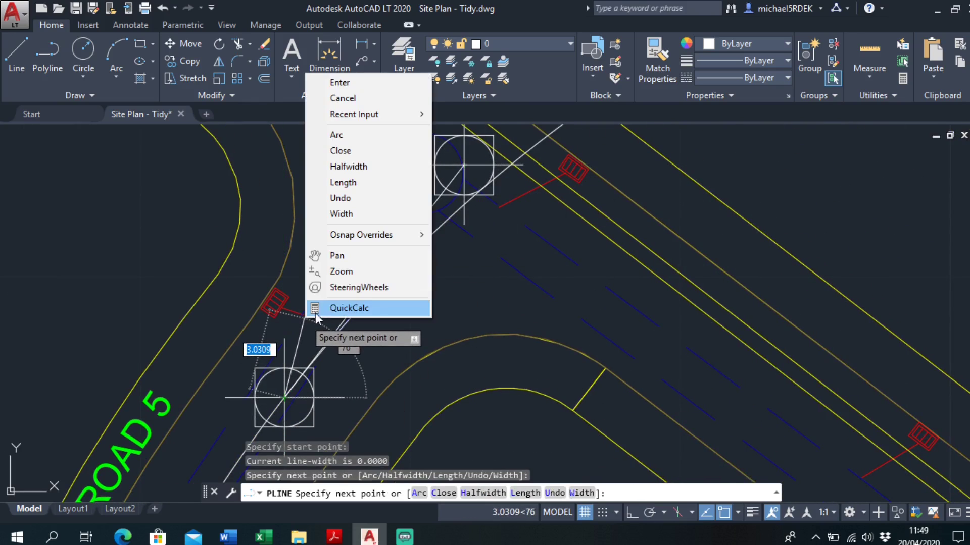
pyautogui.click(363, 92)
# Draw a straight polyline from the lower tangent point, TP5-1b, to Road 5's lower end point beside S17.
pyautogui.scroll(-5, 396, 310)
pyautogui.moveTo(438, 292); pyautogui.dragTo(438, 214, button='middle')
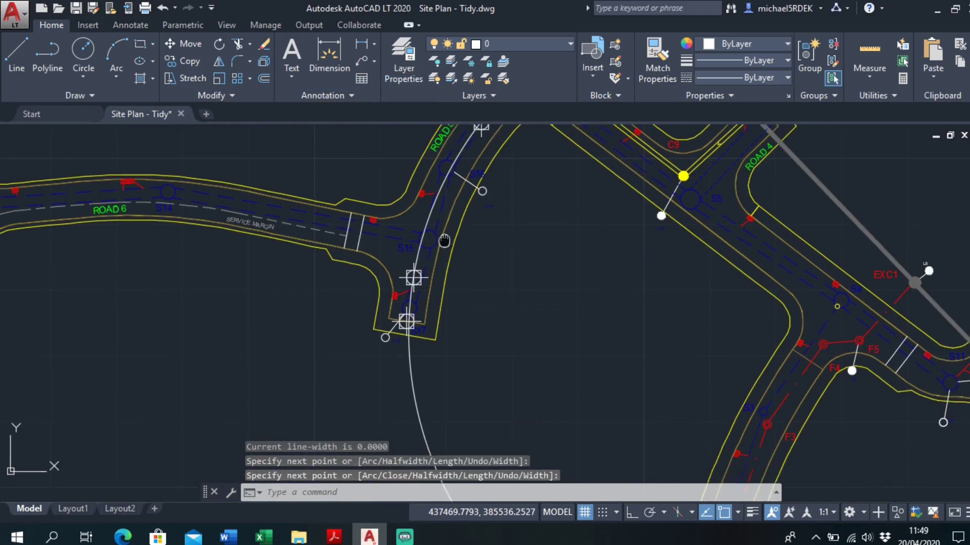
pyautogui.rightClick(438, 214)
pyautogui.click(457, 221)
pyautogui.scroll(6, 407, 265)
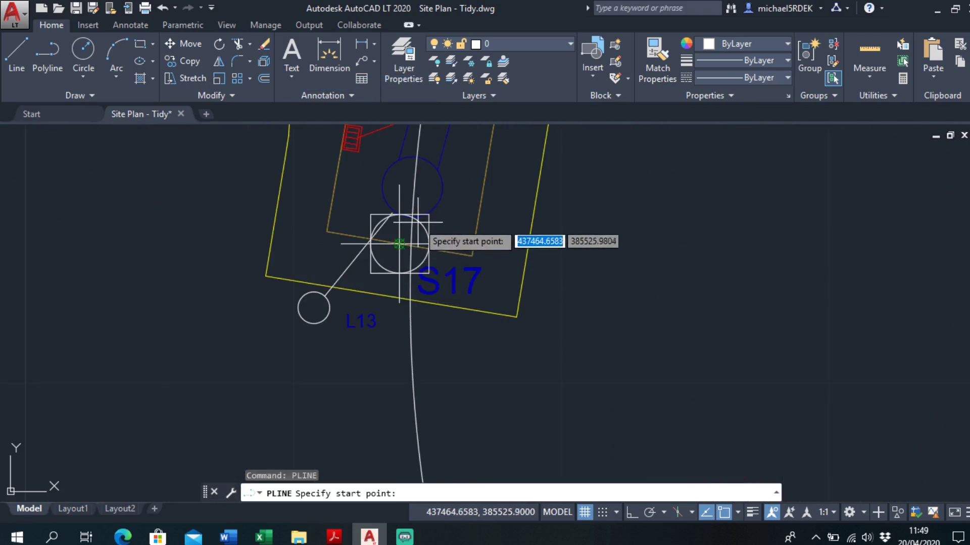
pyautogui.click(370, 343)
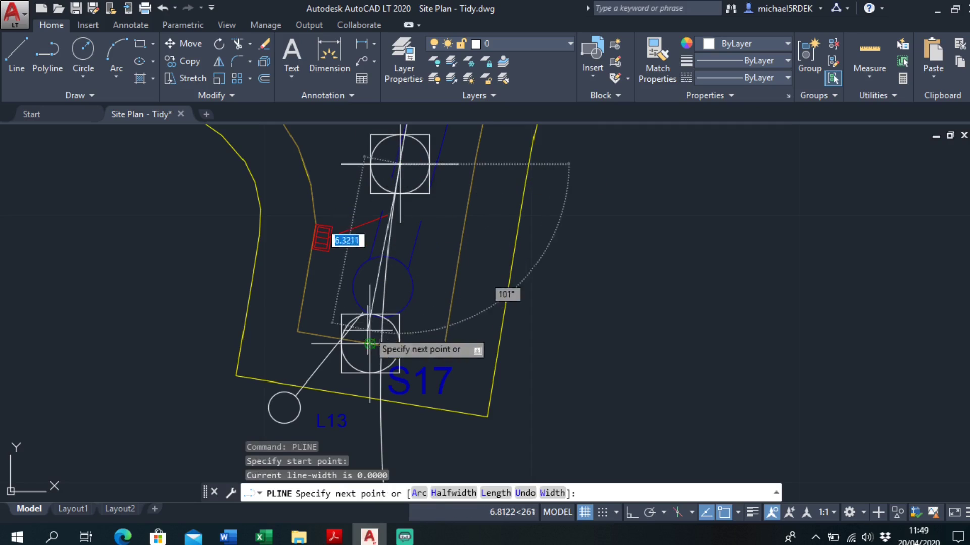
pyautogui.rightClick(439, 292)
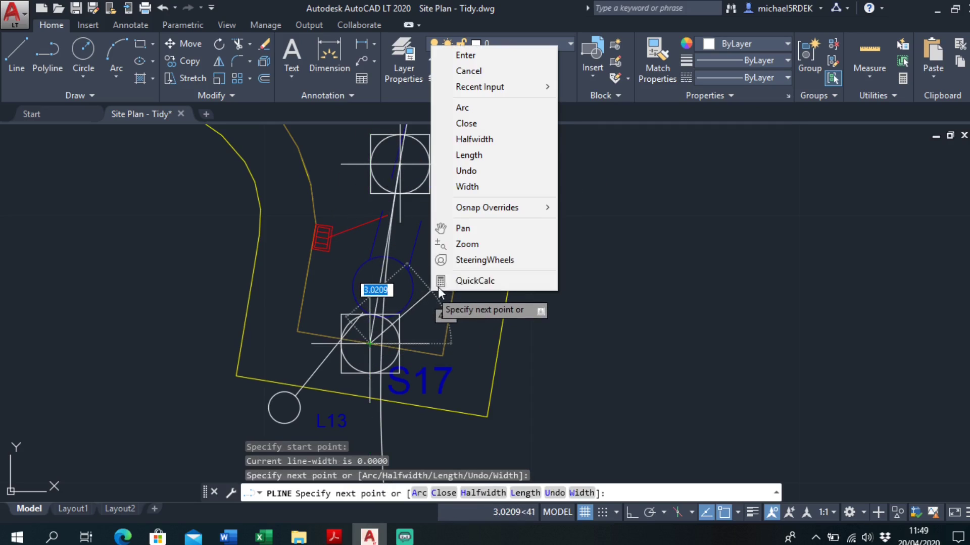
pyautogui.click(500, 57)
# Trim the construction circle against the two Road 5 straights, keeping only the arc between the tangent points.
pyautogui.scroll(-6, 419, 277)
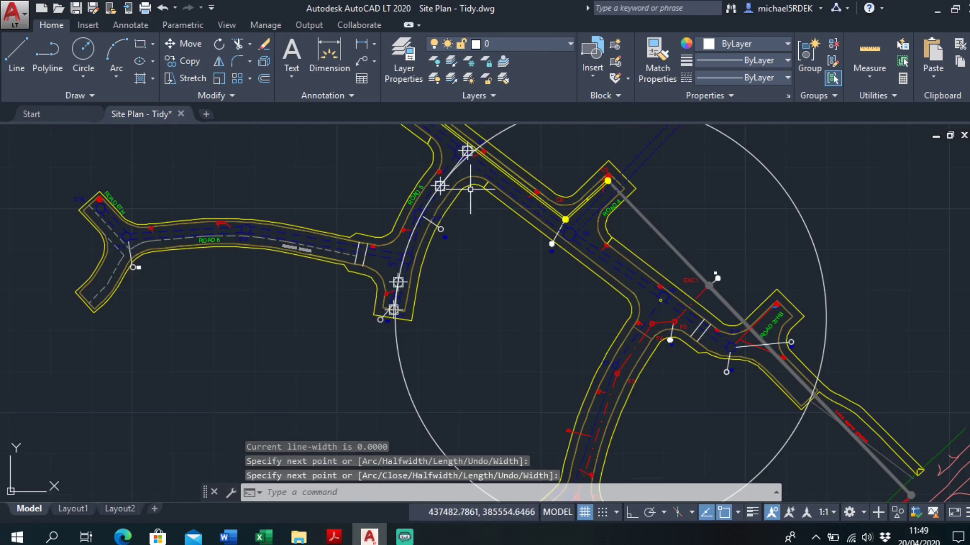
pyautogui.scroll(5, 470, 190)
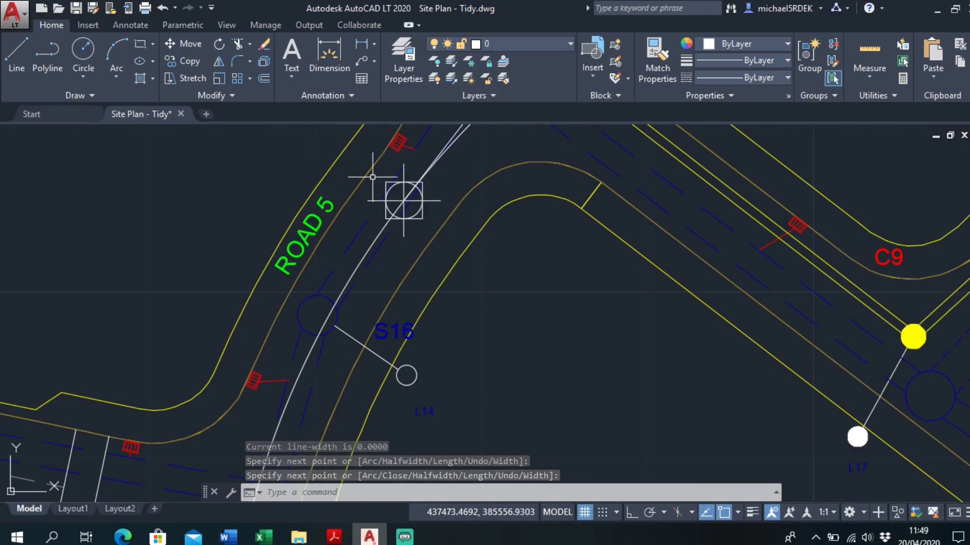
pyautogui.click(239, 44)
pyautogui.moveTo(455, 177)
pyautogui.mouseDown(button='middle')
pyautogui.moveTo(456, 290)
pyautogui.moveTo(508, 139)
pyautogui.mouseUp(button='middle')
pyautogui.scroll(3, 461, 209)
pyautogui.scroll(-3, 457, 290)
pyautogui.click(481, 189)
pyautogui.scroll(-3, 482, 188)
pyautogui.scroll(5, 388, 353)
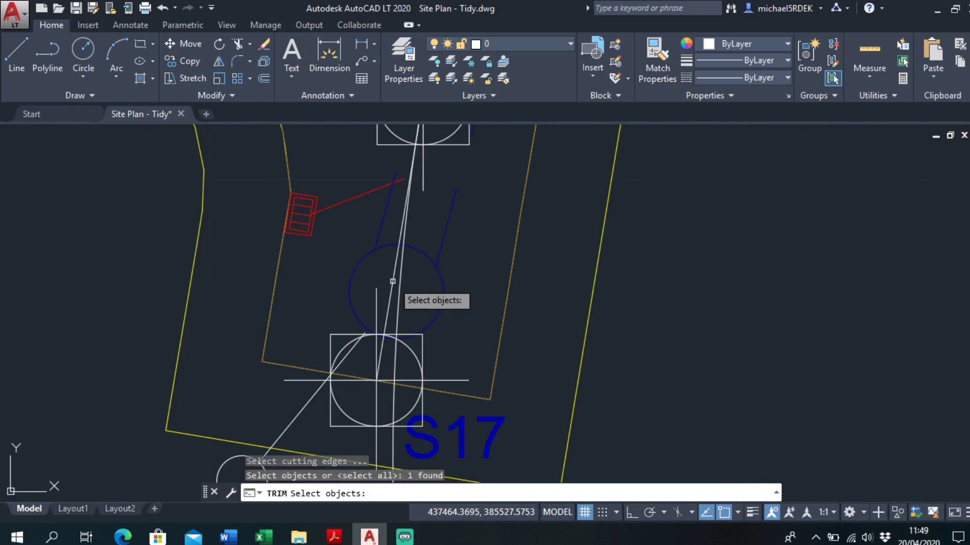
pyautogui.click(393, 280)
pyautogui.press('Return')
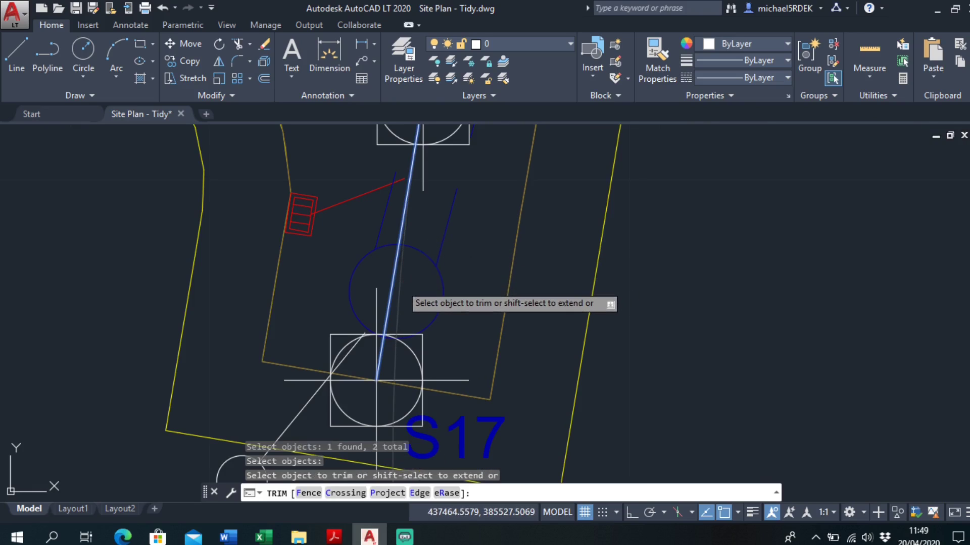
pyautogui.click(402, 284)
pyautogui.scroll(-3, 402, 284)
pyautogui.moveTo(401, 283); pyautogui.dragTo(393, 397, button='middle')
pyautogui.scroll(2, 393, 387)
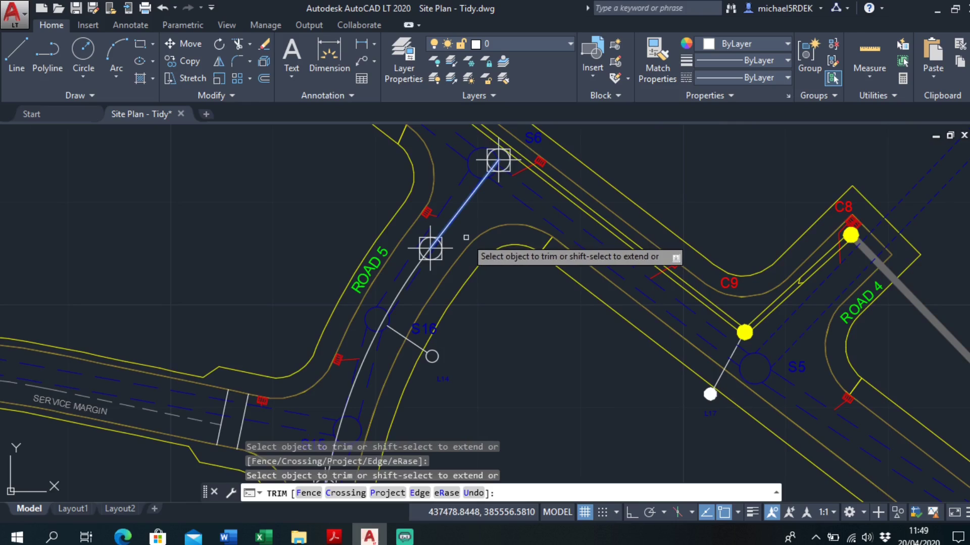
pyautogui.press('Return')
pyautogui.scroll(-2, 449, 222)
pyautogui.moveTo(429, 318); pyautogui.dragTo(435, 260, button='middle')
pyautogui.moveTo(445, 217); pyautogui.dragTo(442, 265, button='middle')
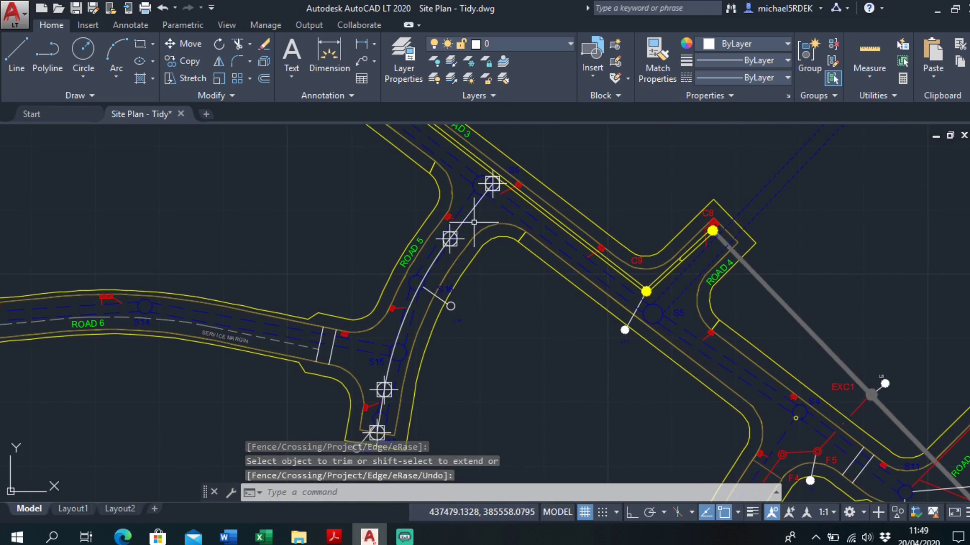
pyautogui.scroll(3, 482, 238)
pyautogui.write('p')
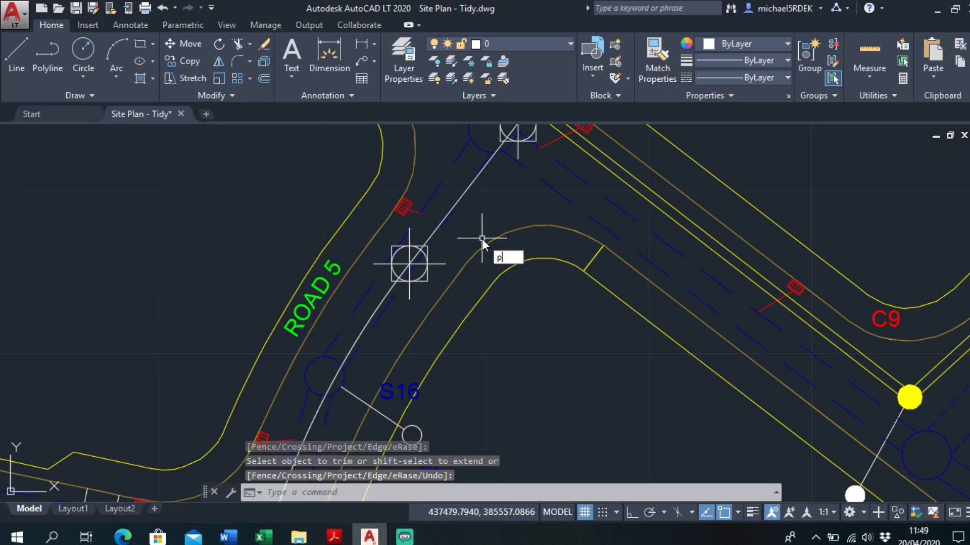
pyautogui.press('Return')
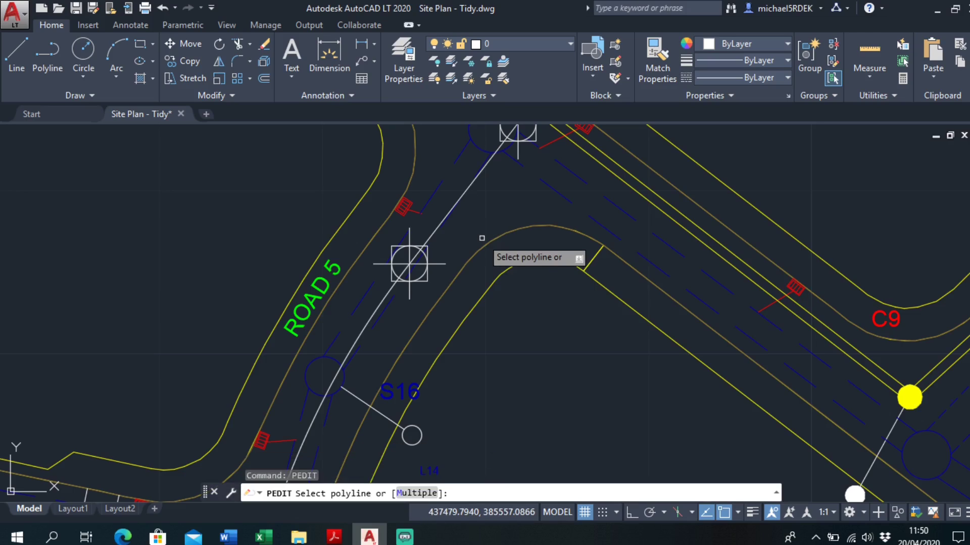
pyautogui.scroll(4, 436, 230)
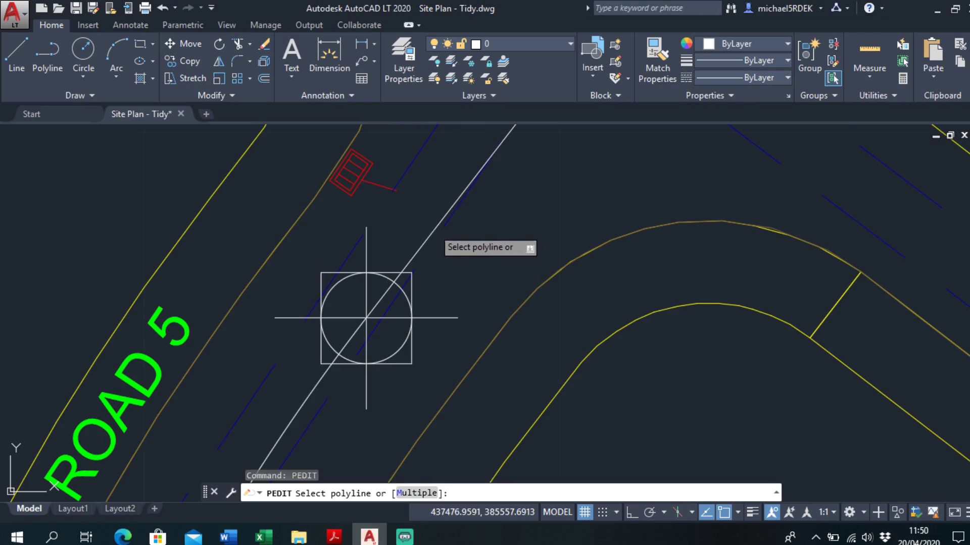
pyautogui.click(432, 234)
pyautogui.scroll(-2, 433, 235)
pyautogui.press('Escape')
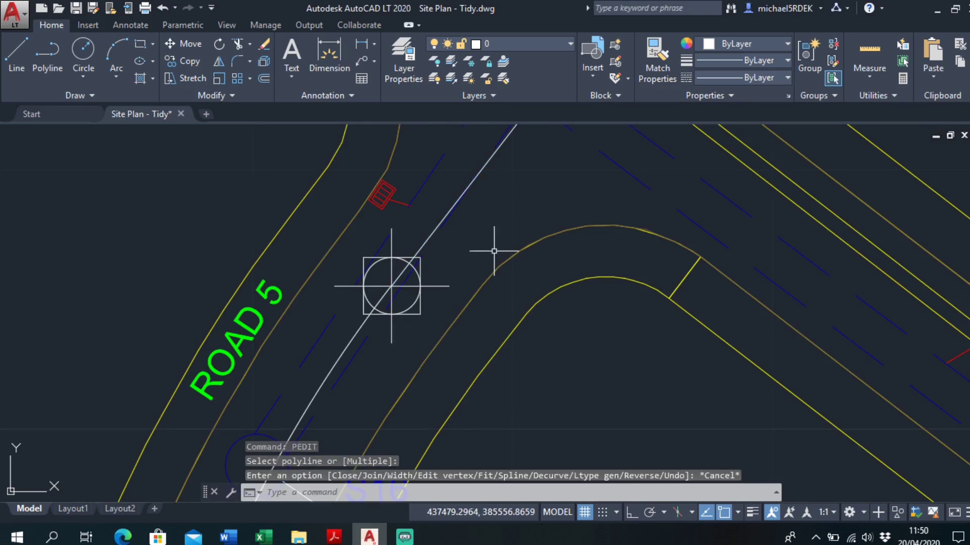
# Try to join Road 5's two straights and the arc with a multiple PEDIT, converting arcs to polylines and using a 0.0000 fuzz distance.
pyautogui.press('Return')
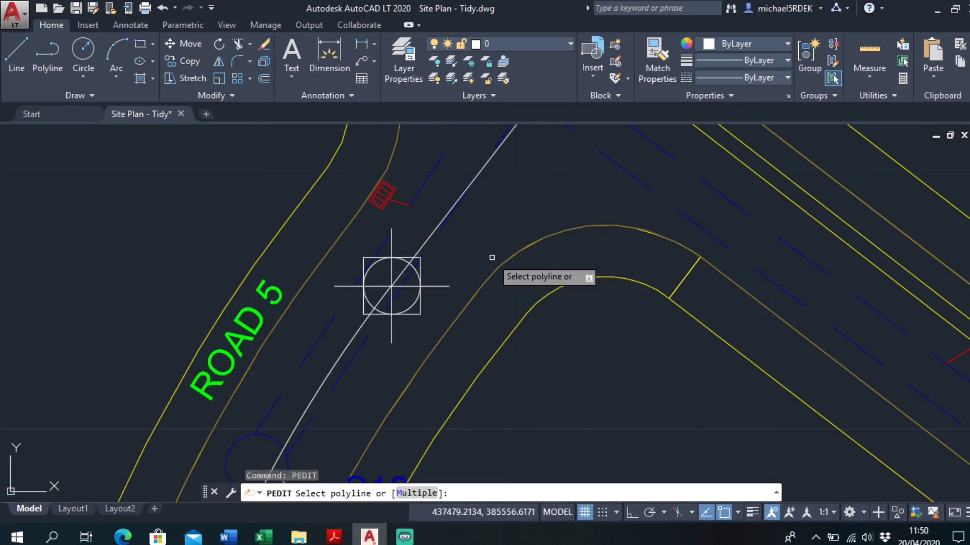
pyautogui.press('Return')
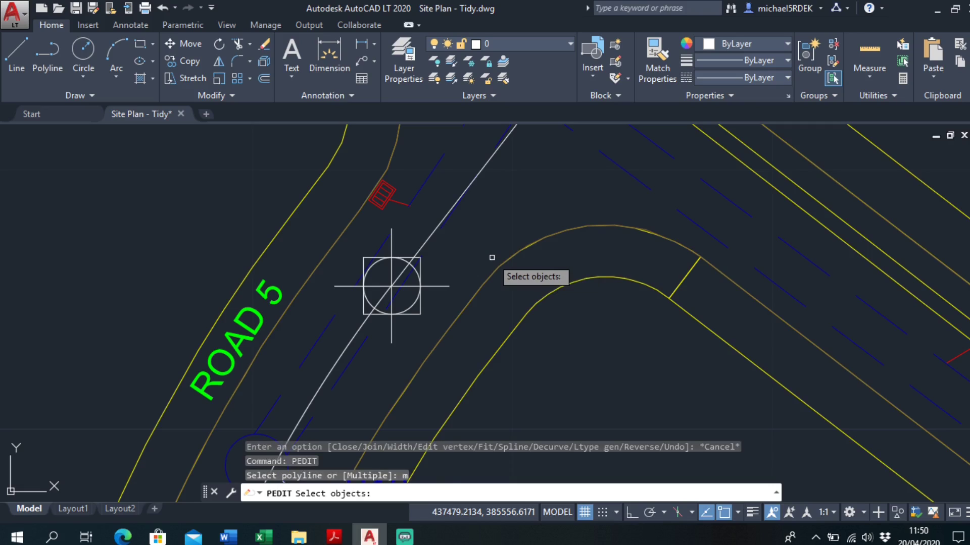
pyautogui.scroll(-3, 493, 255)
pyautogui.scroll(5, 480, 199)
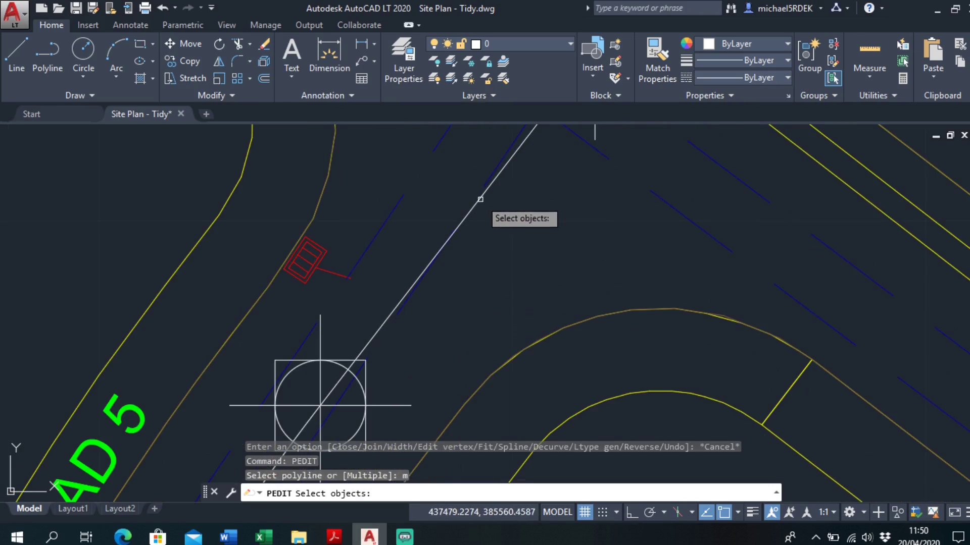
pyautogui.click(481, 199)
pyautogui.scroll(-2, 505, 294)
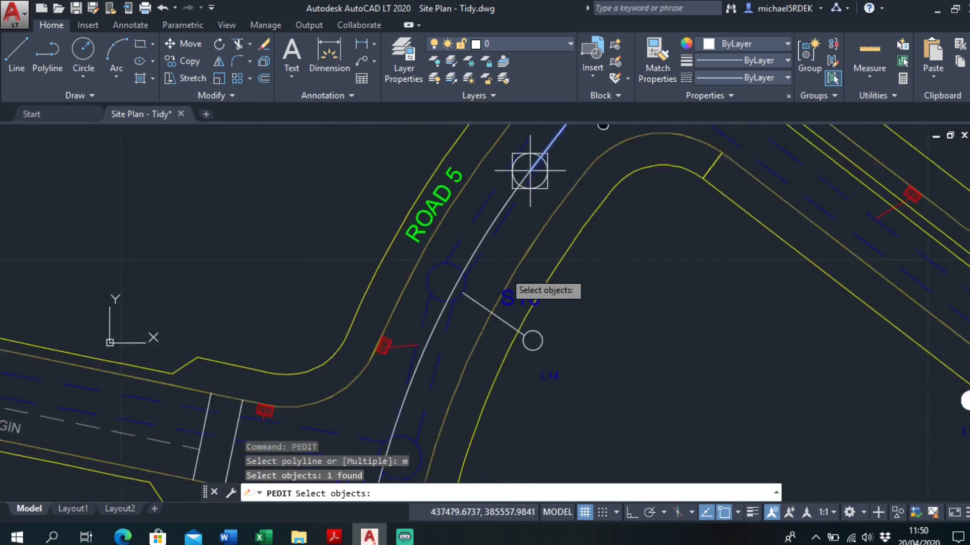
pyautogui.click(489, 237)
pyautogui.scroll(-3, 486, 280)
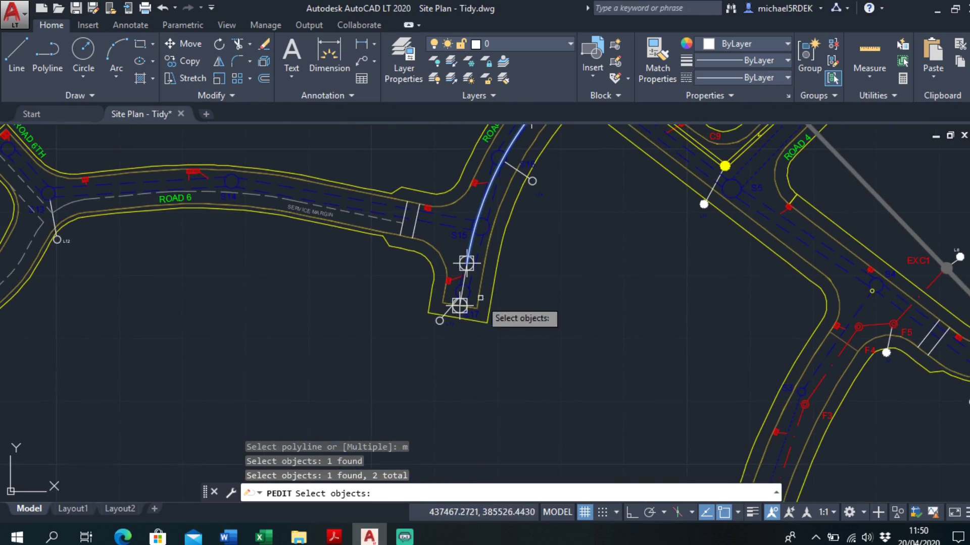
pyautogui.scroll(5, 480, 298)
pyautogui.click(429, 237)
pyautogui.scroll(-4, 496, 254)
pyautogui.moveTo(495, 254)
pyautogui.mouseDown(button='middle')
pyautogui.moveTo(565, 260)
pyautogui.moveTo(524, 316)
pyautogui.mouseUp(button='middle')
pyautogui.scroll(-2, 524, 305)
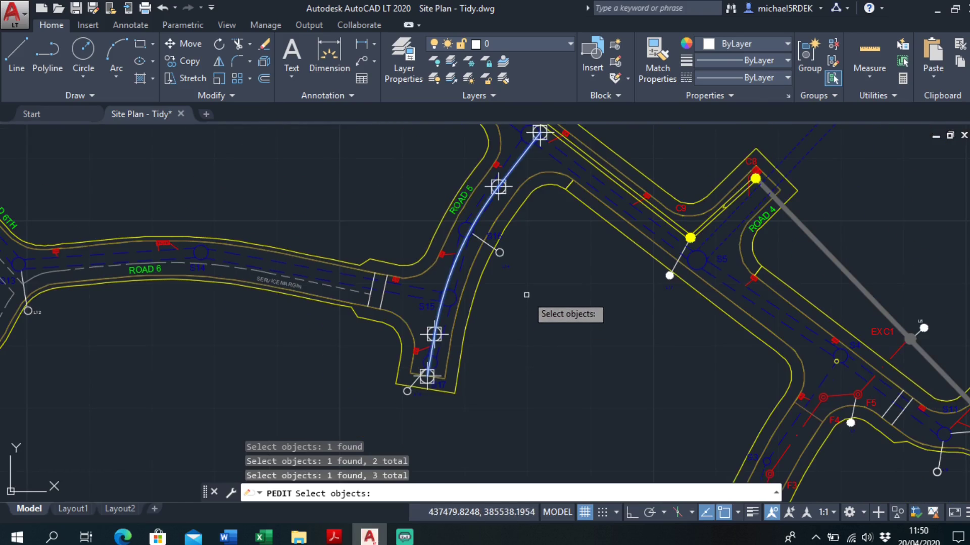
pyautogui.press('Return')
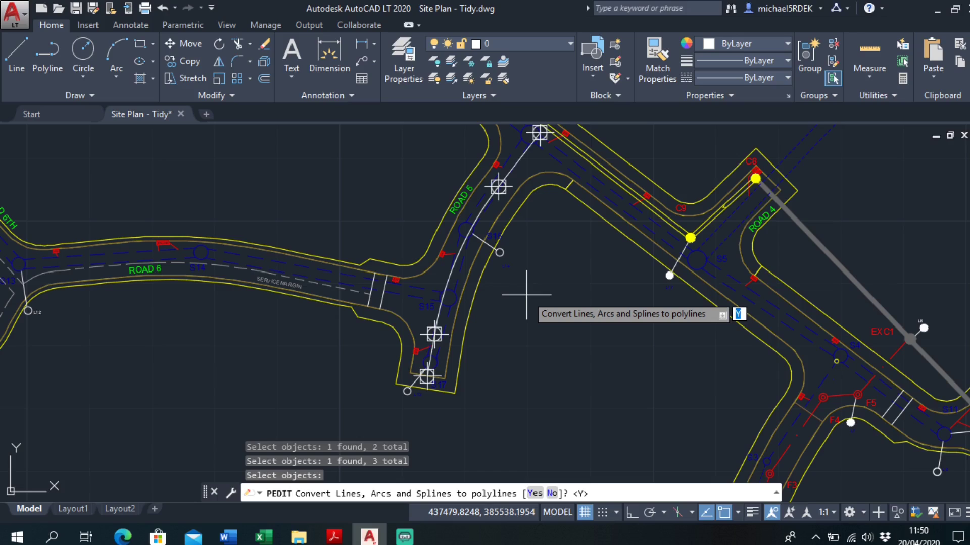
pyautogui.press('Return')
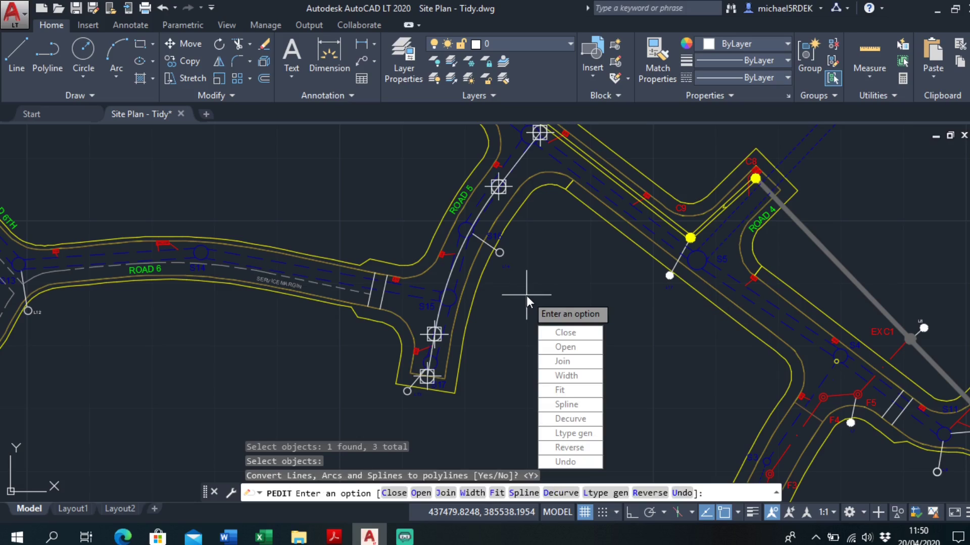
pyautogui.write('j')
pyautogui.press('Return')
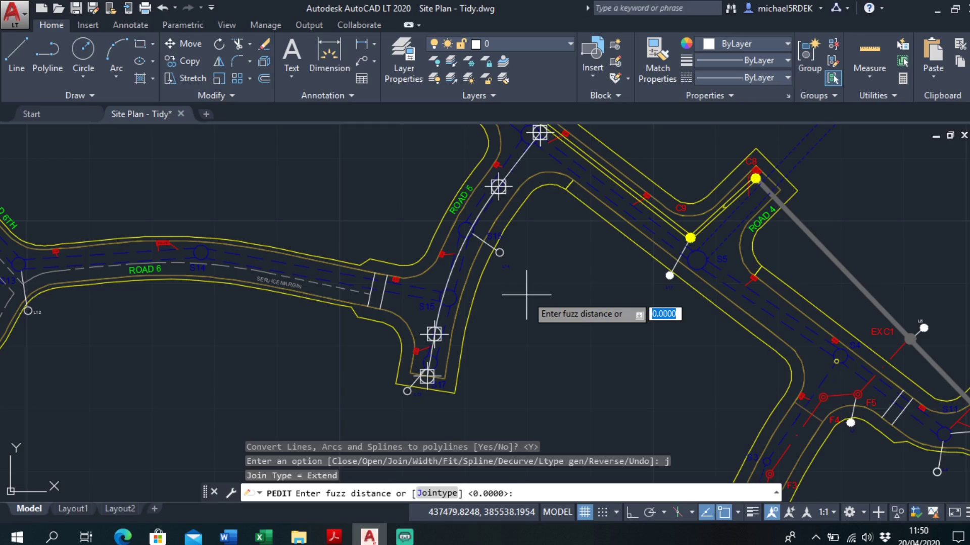
pyautogui.press('Return')
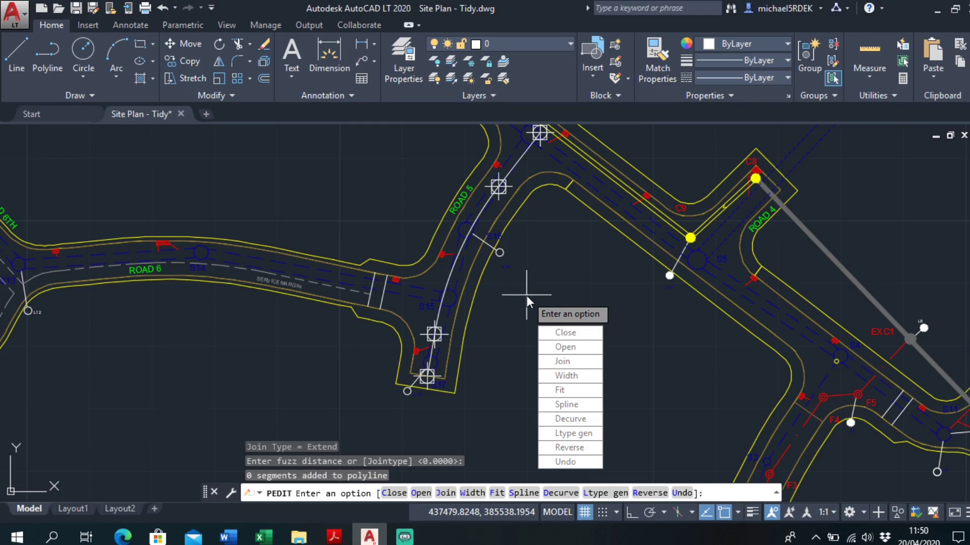
pyautogui.press('Return')
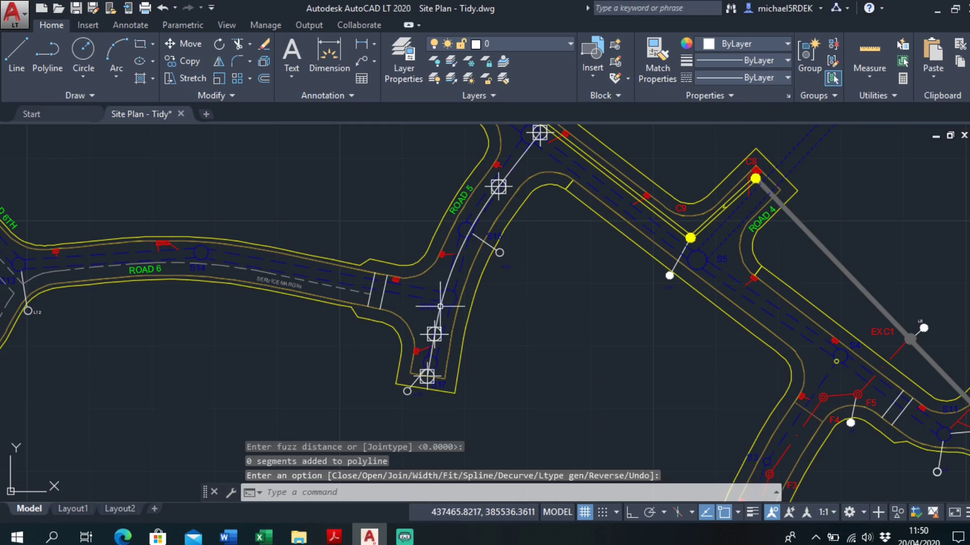
# Select the lower Road 5 straight to check whether it is joined to the arc, then clear the selection.
pyautogui.scroll(4, 438, 360)
pyautogui.press('Return')
pyautogui.scroll(-3, 439, 360)
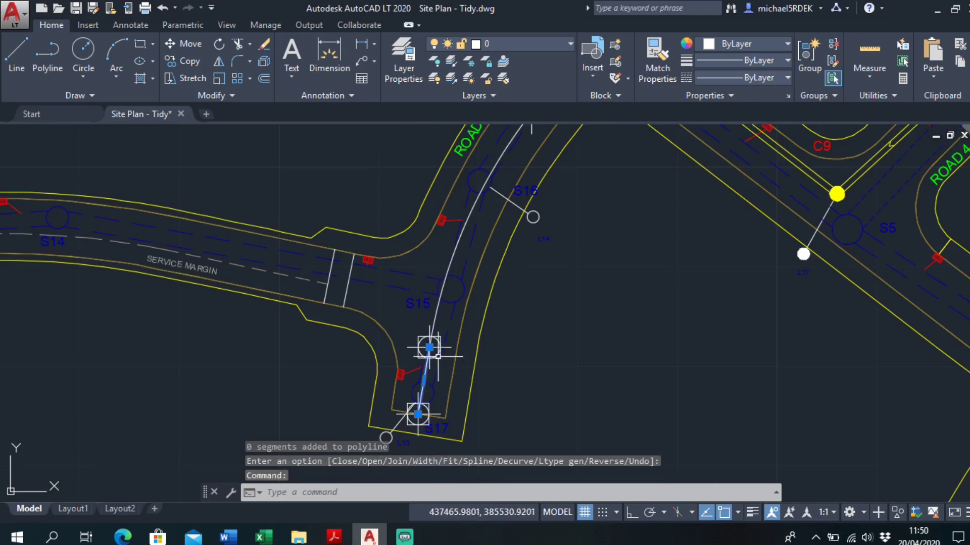
pyautogui.press('Escape')
pyautogui.rightClick(549, 316)
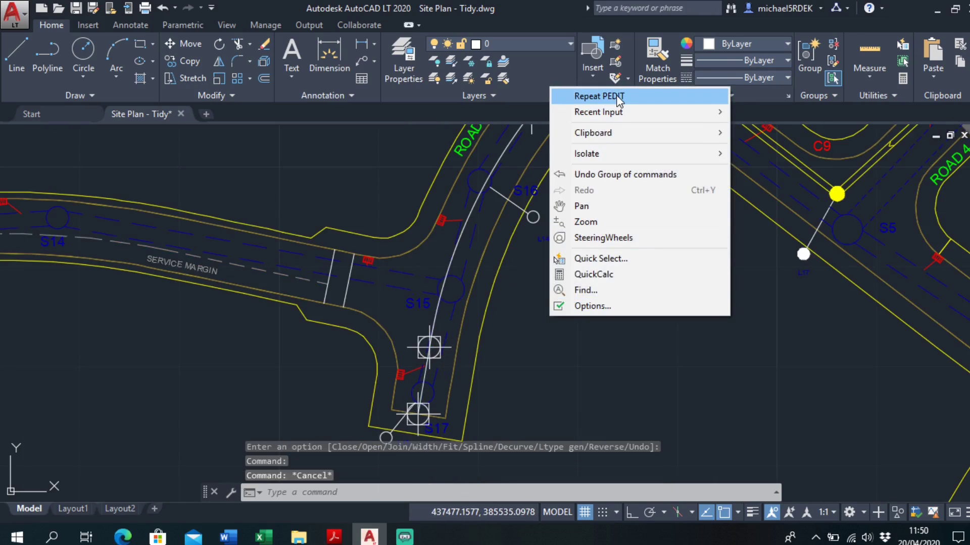
pyautogui.press('Escape')
# Examine at close range whether the arc and the lower Road 5 straight share an endpoint at the lower tangent point.
pyautogui.scroll(6, 430, 332)
pyautogui.scroll(7, 275, 234)
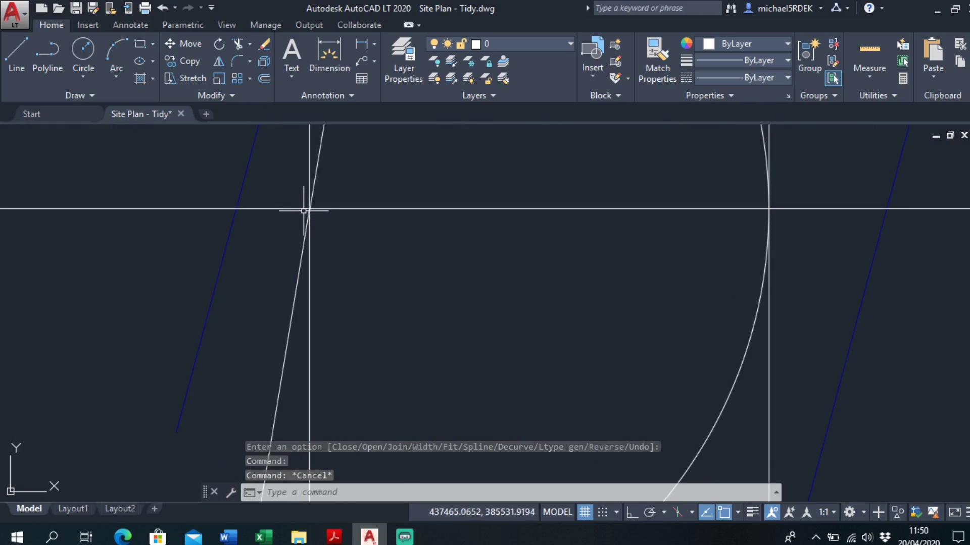
pyautogui.scroll(4, 304, 212)
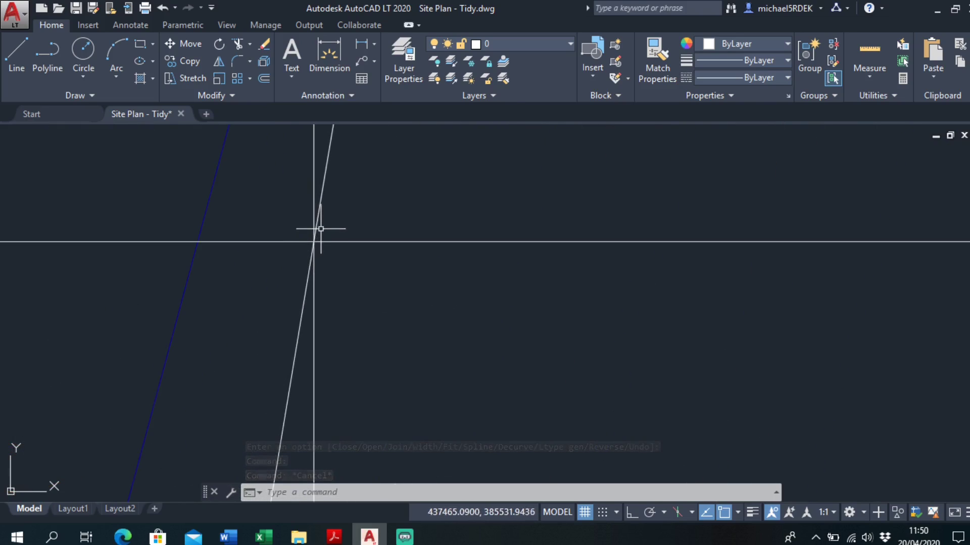
pyautogui.click(323, 215)
pyautogui.click(320, 216)
pyautogui.click(321, 210)
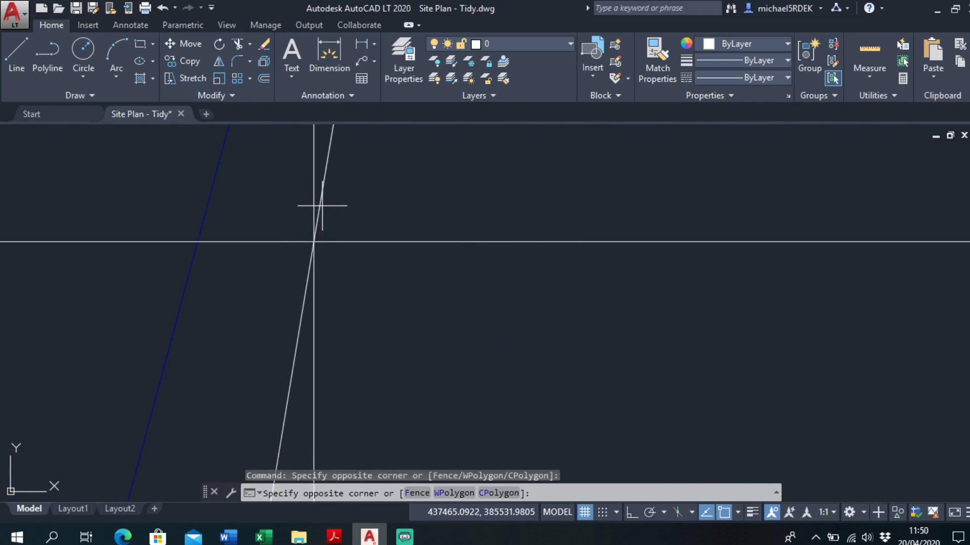
pyautogui.click(320, 205)
pyautogui.click(319, 211)
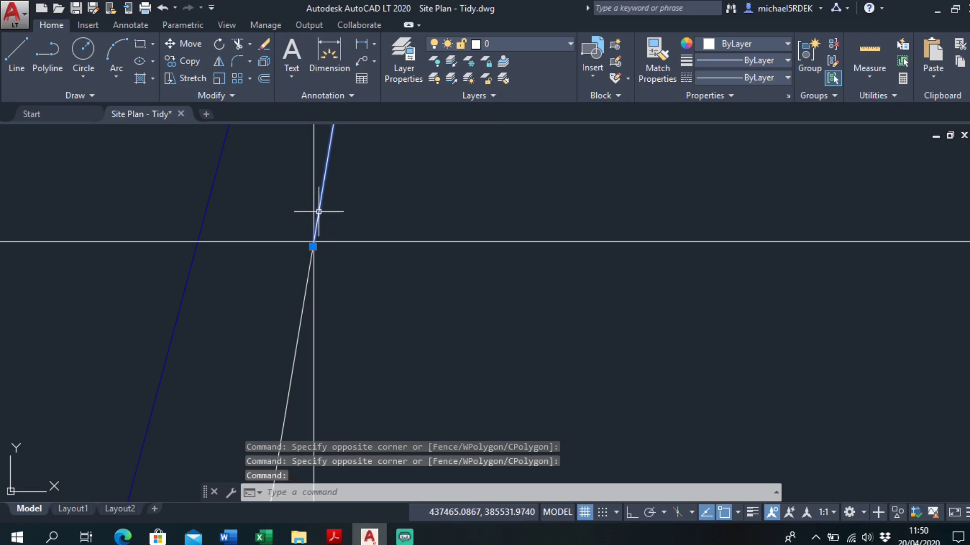
pyautogui.click(310, 264)
pyautogui.scroll(3, 321, 245)
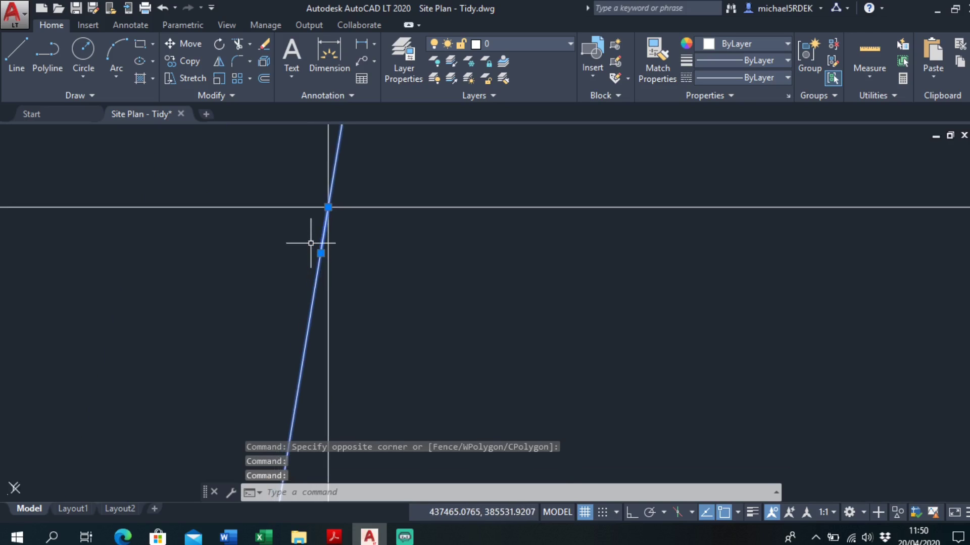
pyautogui.press('Escape')
pyautogui.click(329, 205)
pyautogui.click(334, 180)
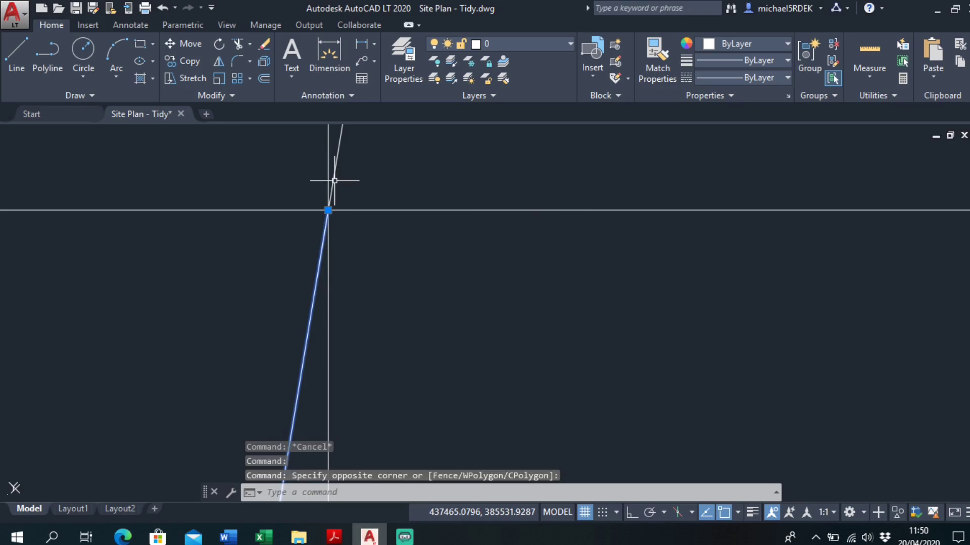
pyautogui.doubleClick(335, 180)
pyautogui.press('Escape')
pyautogui.moveTo(372, 169); pyautogui.dragTo(357, 187, button='middle')
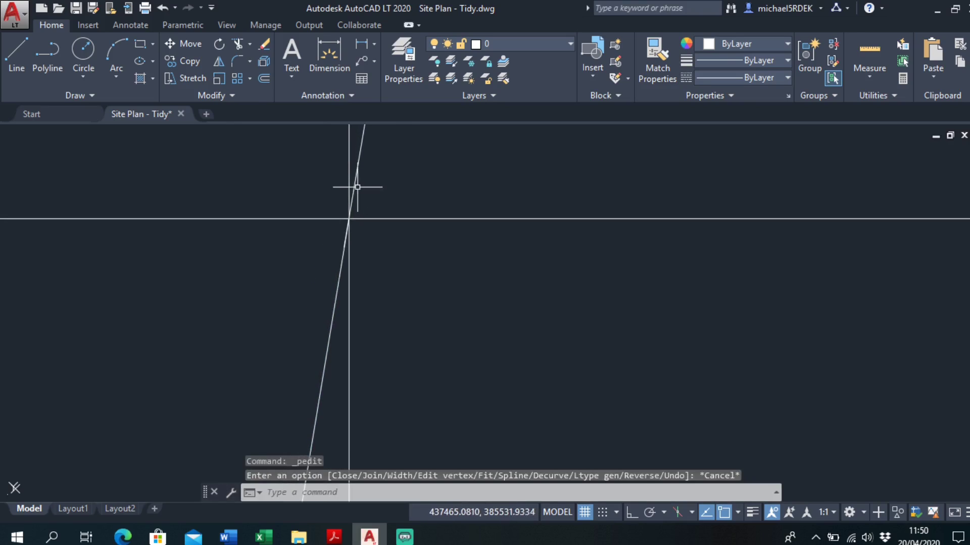
# Stretch the arc's lower end onto the marker centre at the lower tangent point, and snap the lower straight's end to the same centre.
pyautogui.click(356, 185)
pyautogui.click(344, 247)
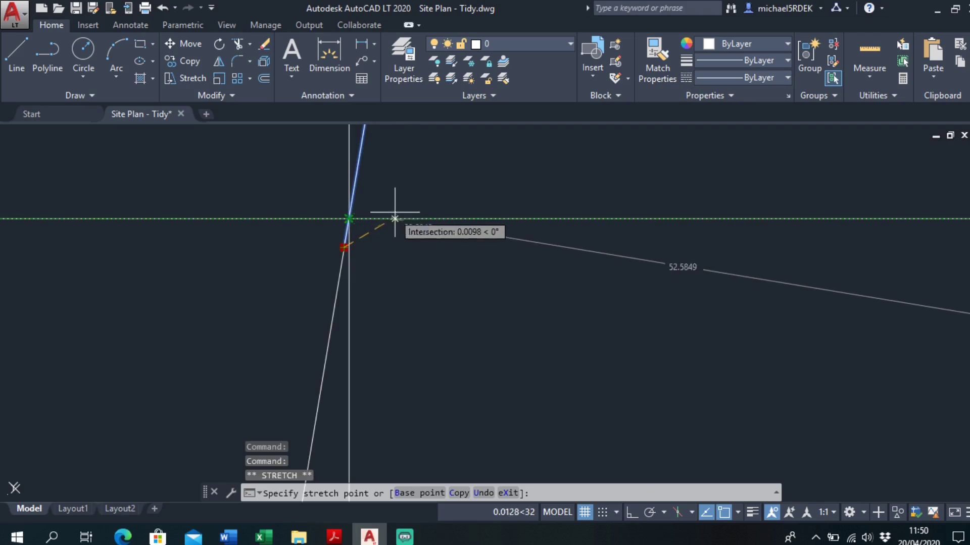
pyautogui.click(348, 219)
pyautogui.press('Escape')
pyautogui.click(347, 236)
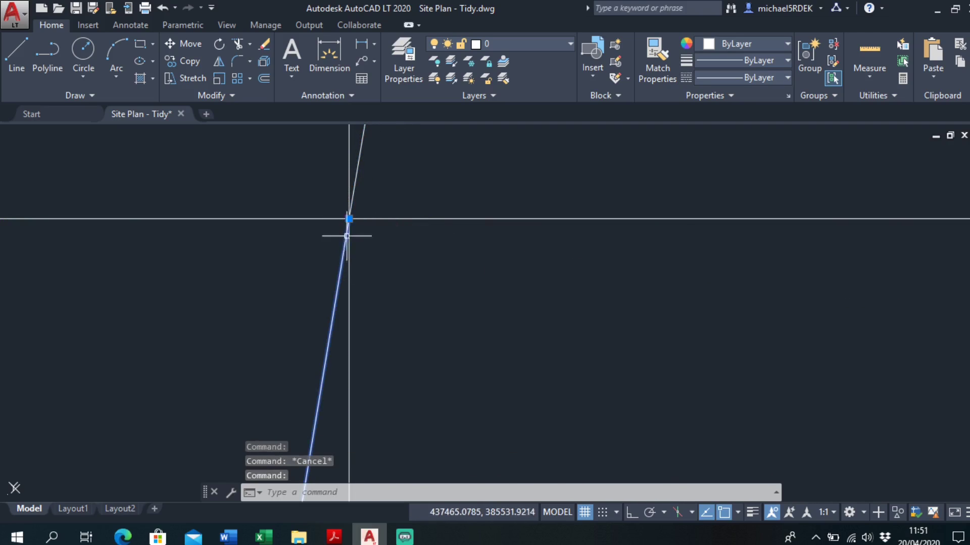
pyautogui.click(349, 219)
pyautogui.press('Escape')
# Stretch the lower end of the upper Road 5 straight onto the marker centre at the upper tangent point.
pyautogui.scroll(-2, 372, 235)
pyautogui.scroll(-5, 372, 236)
pyautogui.scroll(5, 356, 301)
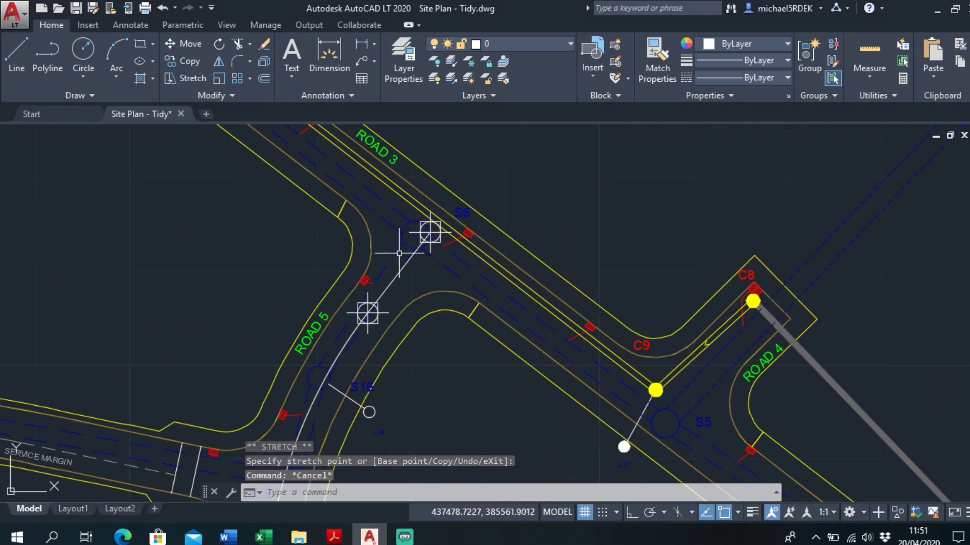
pyautogui.scroll(4, 357, 302)
pyautogui.moveTo(314, 288); pyautogui.dragTo(381, 246, button='middle')
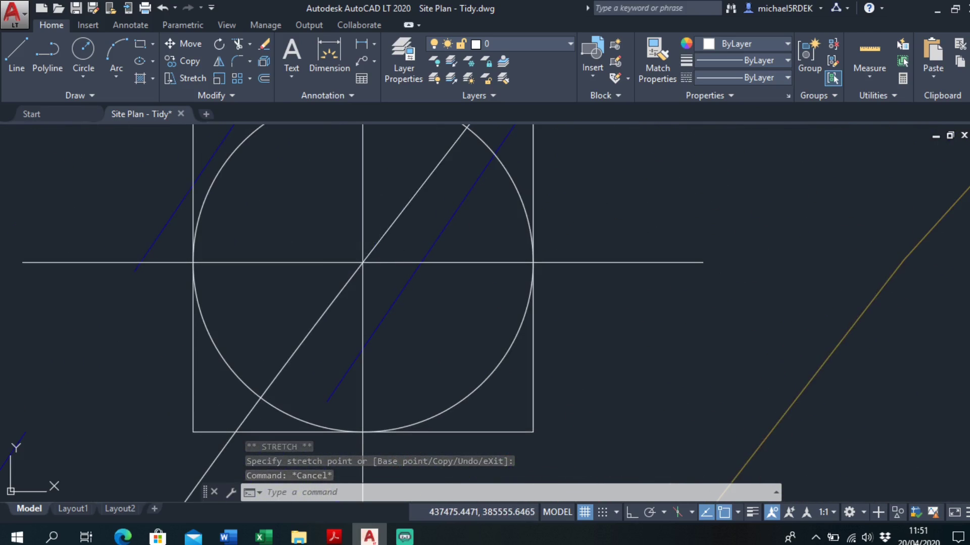
pyautogui.scroll(1, 363, 262)
pyautogui.click(368, 260)
pyautogui.scroll(3, 320, 263)
pyautogui.click(323, 259)
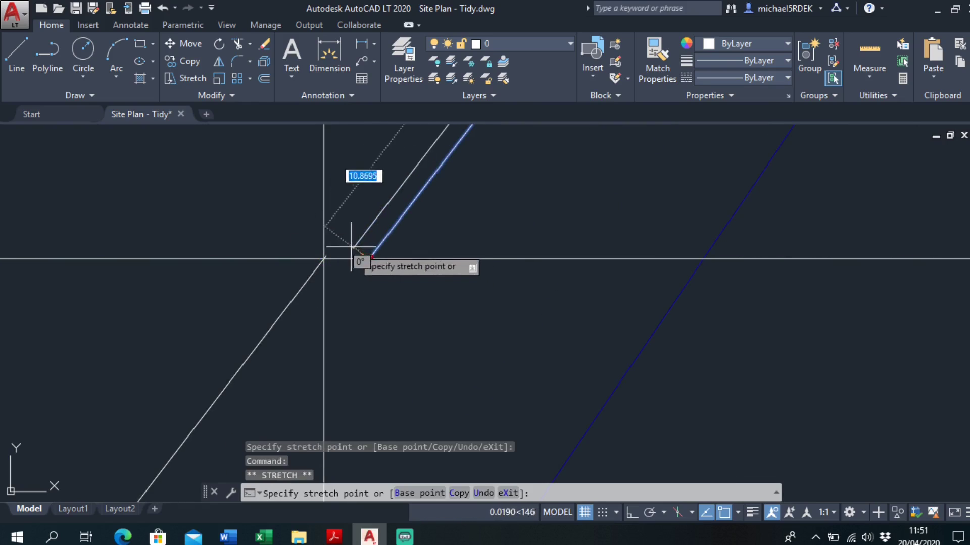
pyautogui.press('Escape')
# Stretch the arc's upper end onto the same marker centre at the upper tangent point.
pyautogui.click(309, 275)
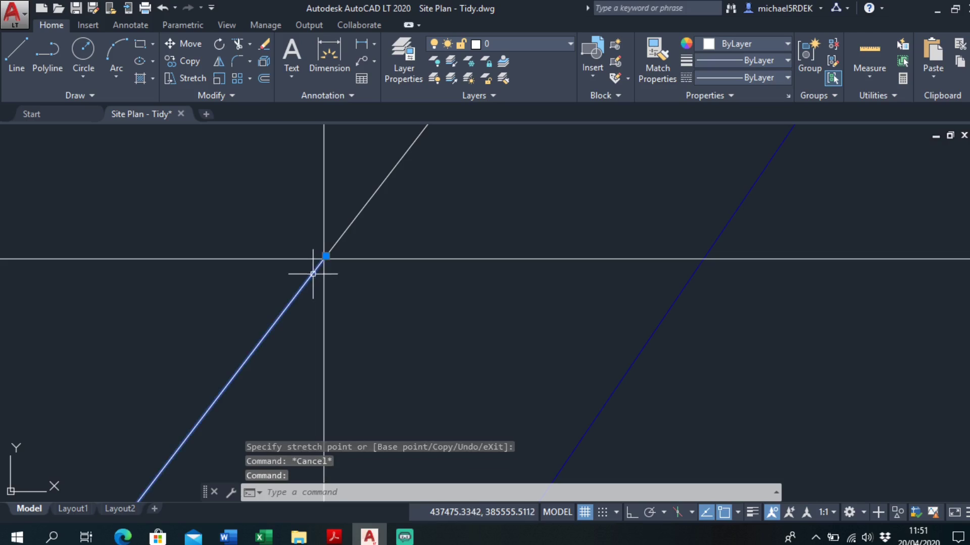
pyautogui.click(323, 259)
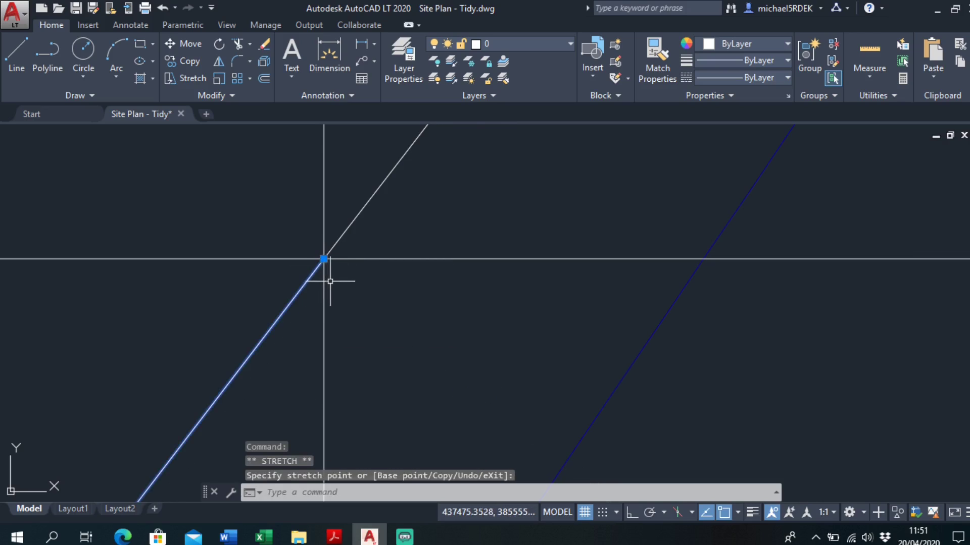
pyautogui.press('Escape')
# Join Road 5's upper straight, arc and lower straight into one polyline with a multiple PEDIT, using a 0.0000 fuzz distance.
pyautogui.scroll(-3, 336, 281)
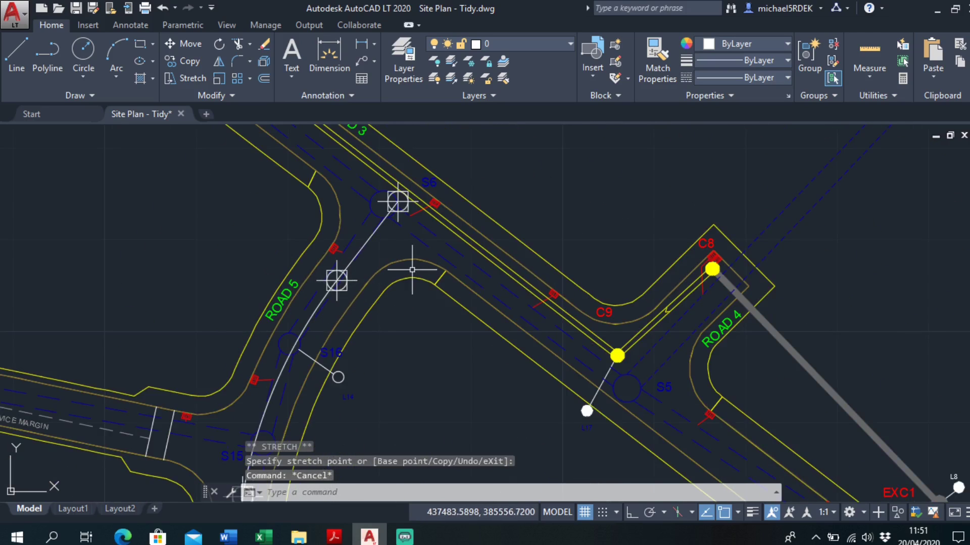
pyautogui.press('Return')
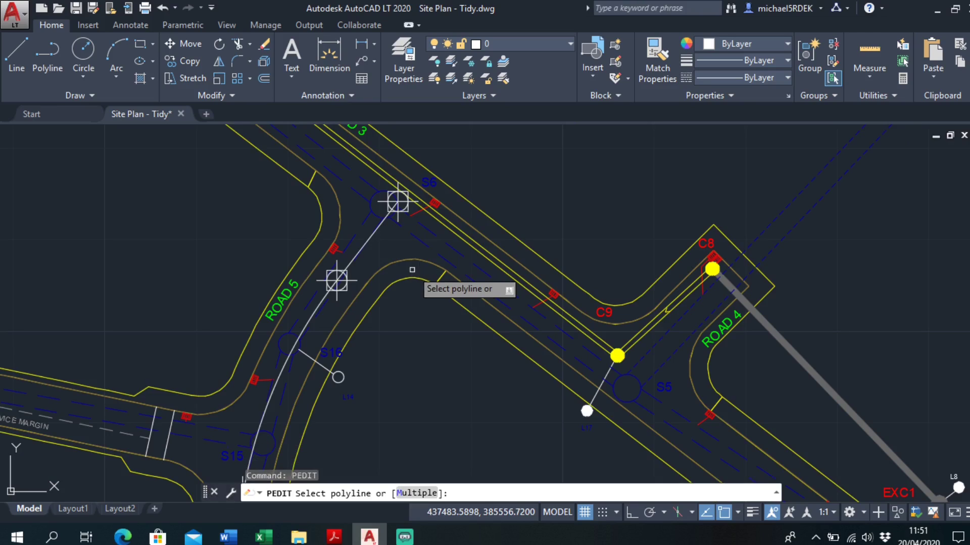
pyautogui.press('Return')
pyautogui.scroll(5, 412, 276)
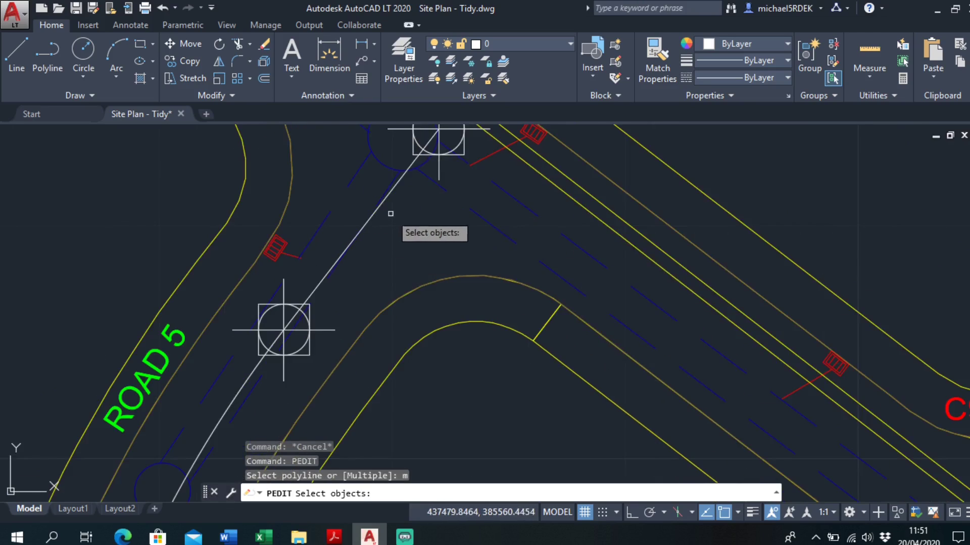
pyautogui.click(299, 221)
pyautogui.scroll(5, 364, 277)
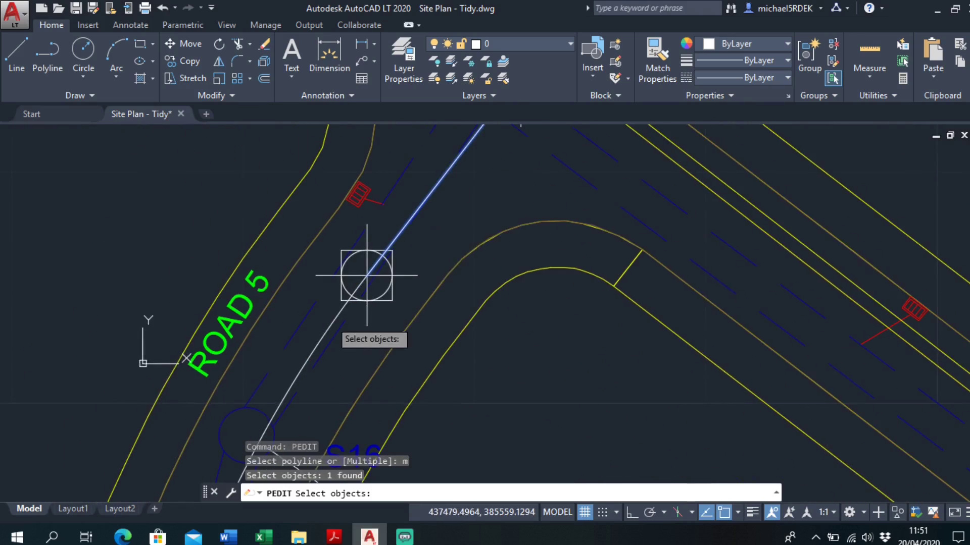
pyautogui.click(366, 276)
pyautogui.scroll(-5, 393, 273)
pyautogui.scroll(6, 379, 336)
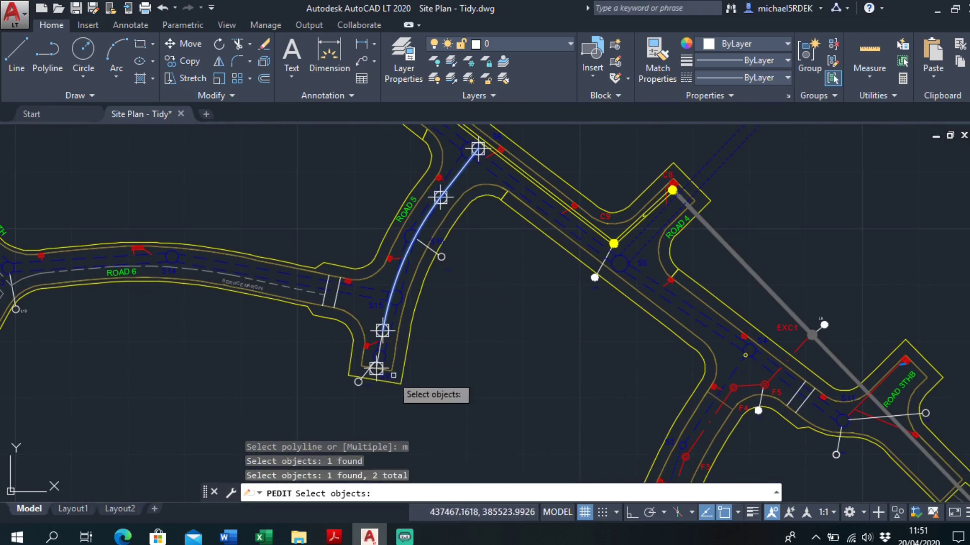
pyautogui.click(397, 325)
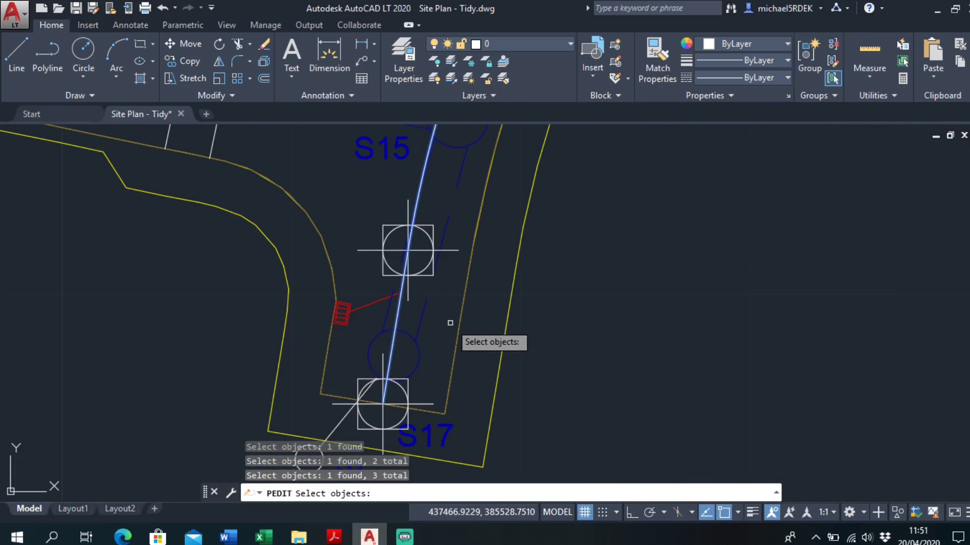
pyautogui.press('Return')
pyautogui.write('j')
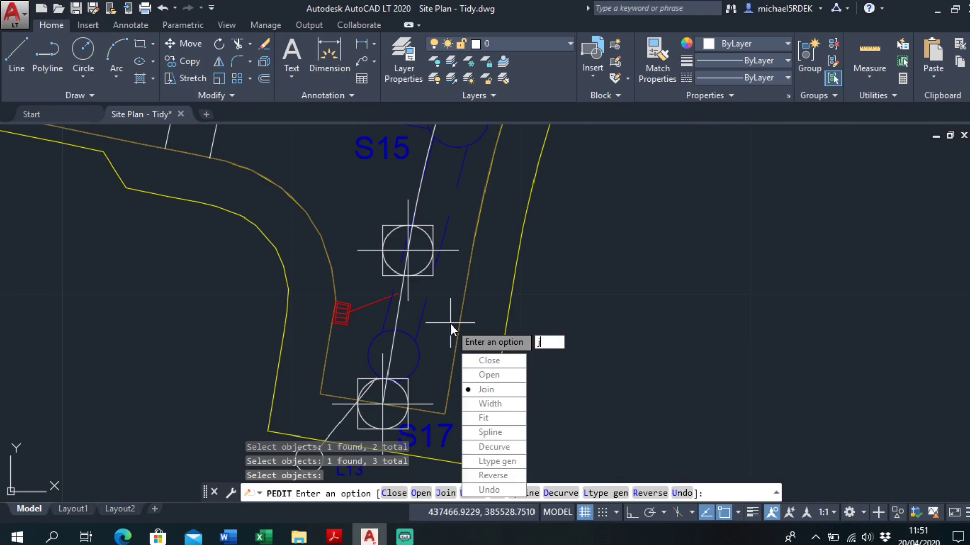
pyautogui.press('Return')
pyautogui.press('Return')
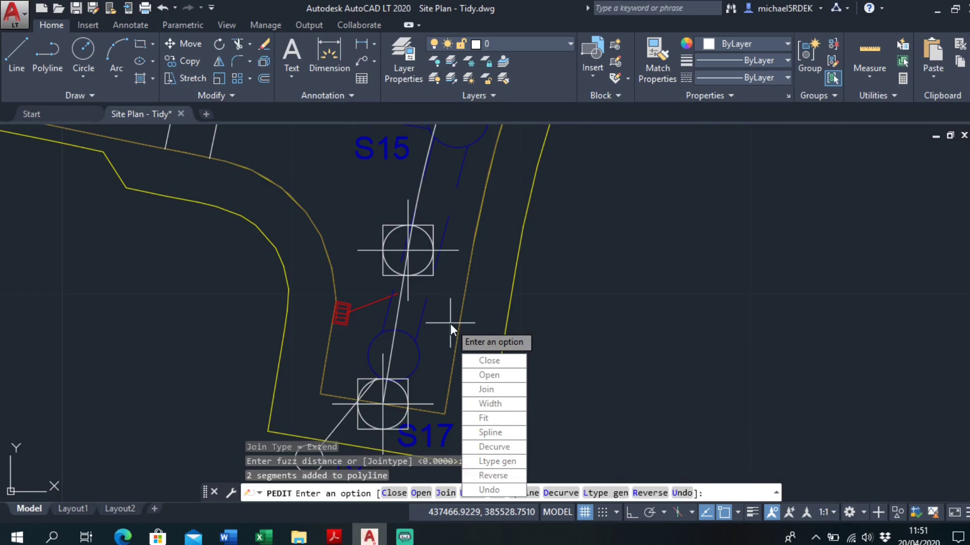
pyautogui.press('Return')
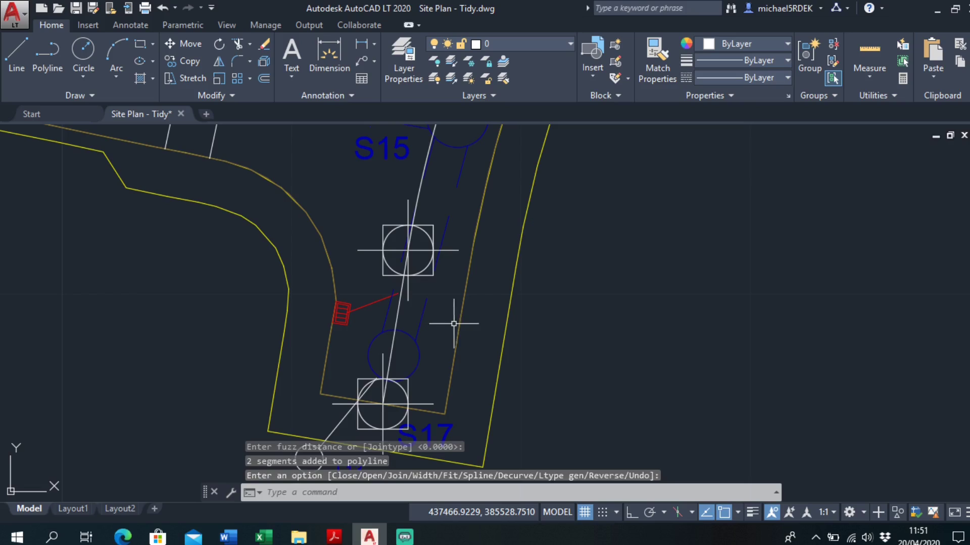
# Select the Road 5 centreline to check that it is one continuous polyline, then clear the selection.
pyautogui.click(396, 311)
pyautogui.scroll(-5, 396, 311)
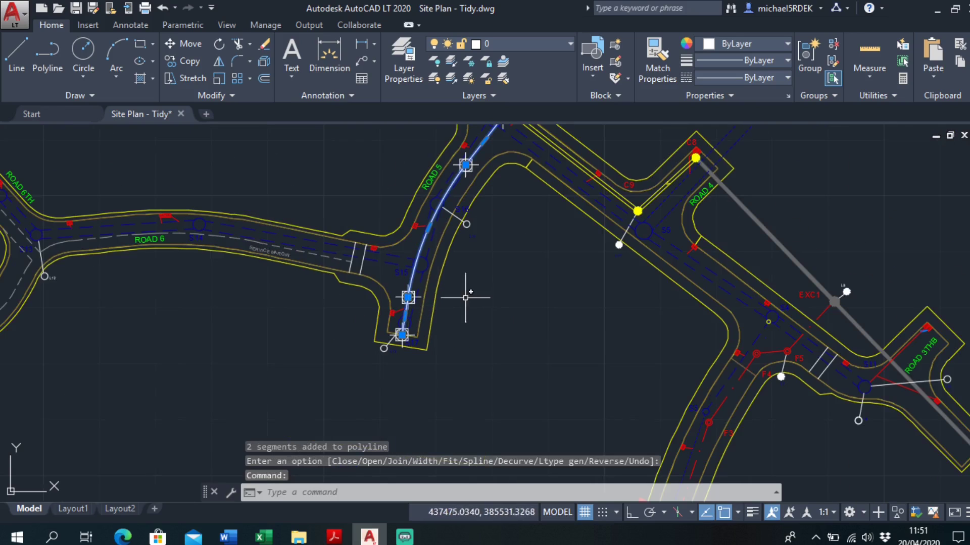
pyautogui.scroll(-2, 470, 285)
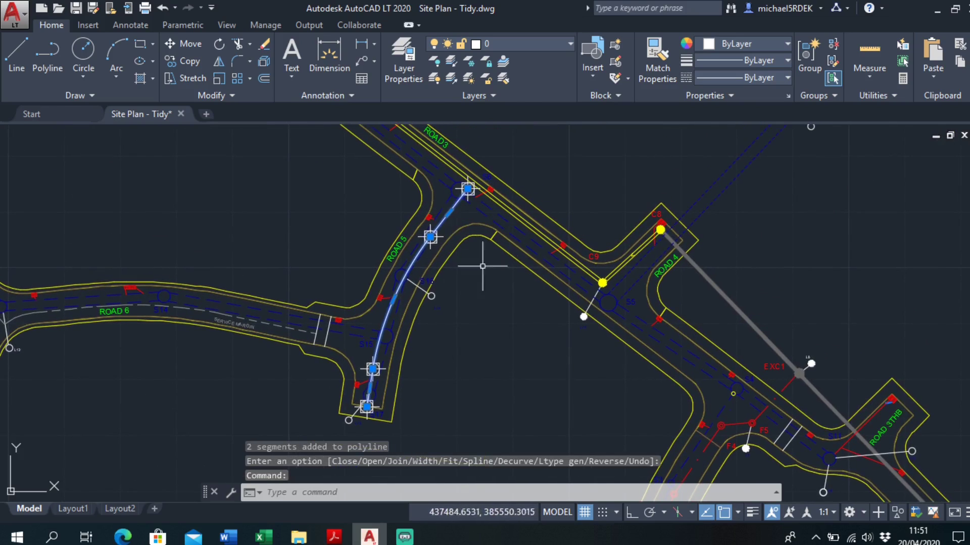
pyautogui.press('Escape')
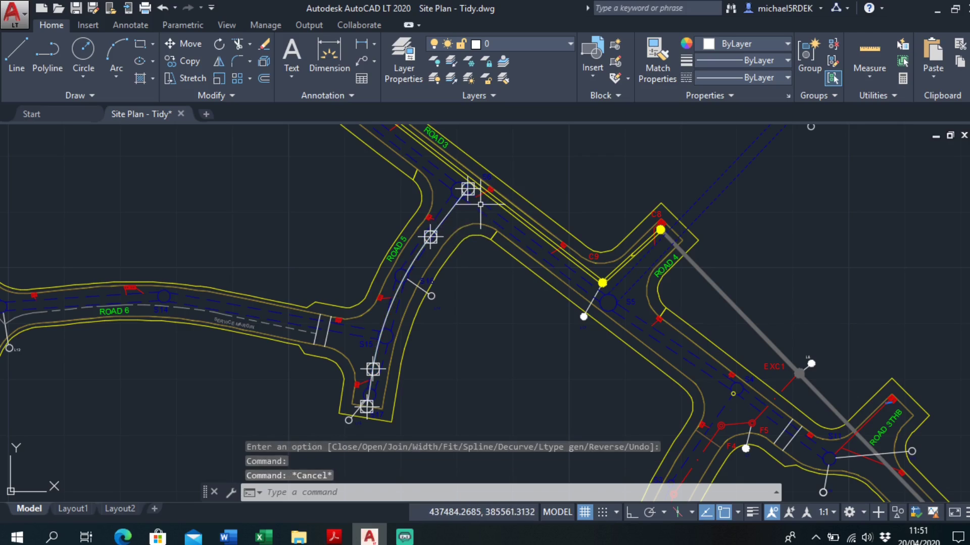
# Create a new layer named CL Road 5 and make it the current layer.
pyautogui.click(412, 76)
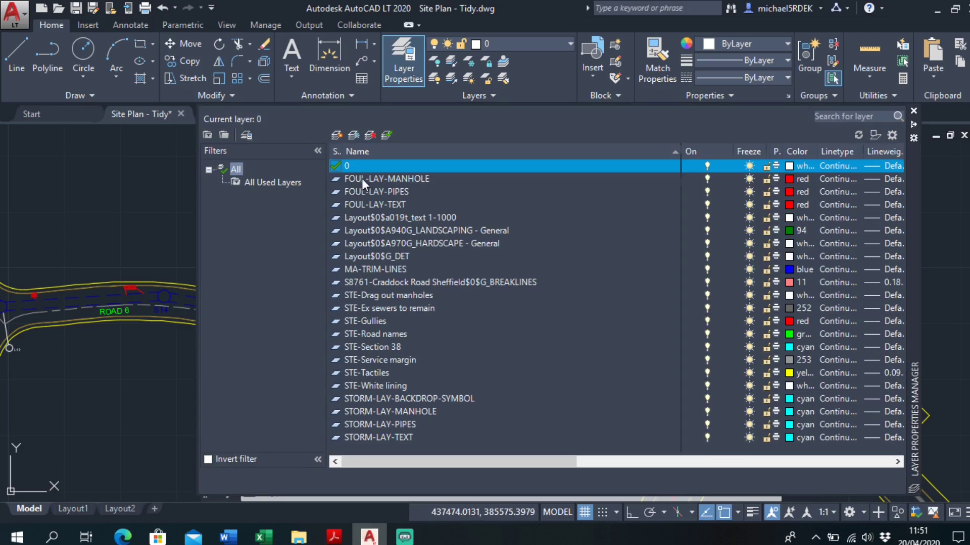
pyautogui.click(337, 136)
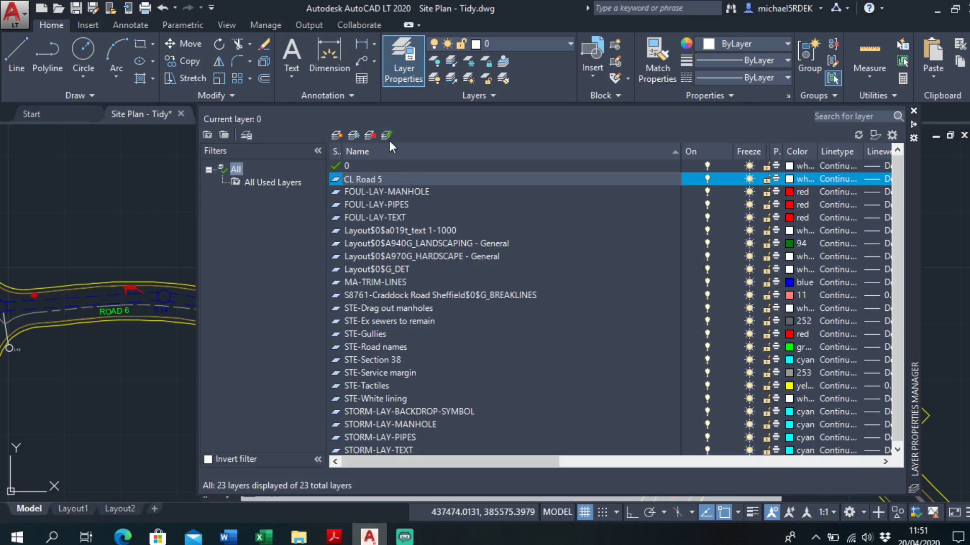
pyautogui.doubleClick(336, 179)
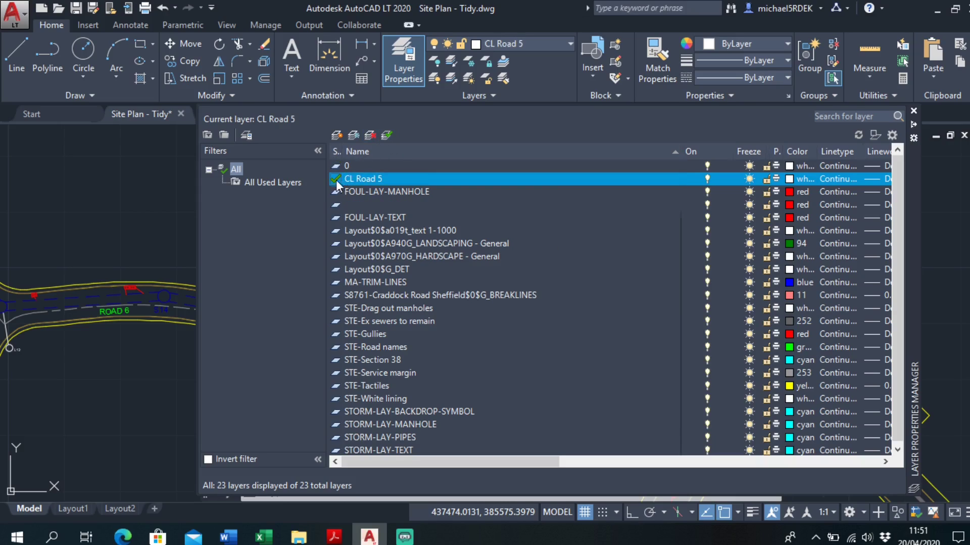
pyautogui.click(913, 110)
# Move the joined Road 5 centreline polyline onto the CL Road 5 layer through its object properties.
pyautogui.scroll(2, 411, 272)
pyautogui.click(392, 301)
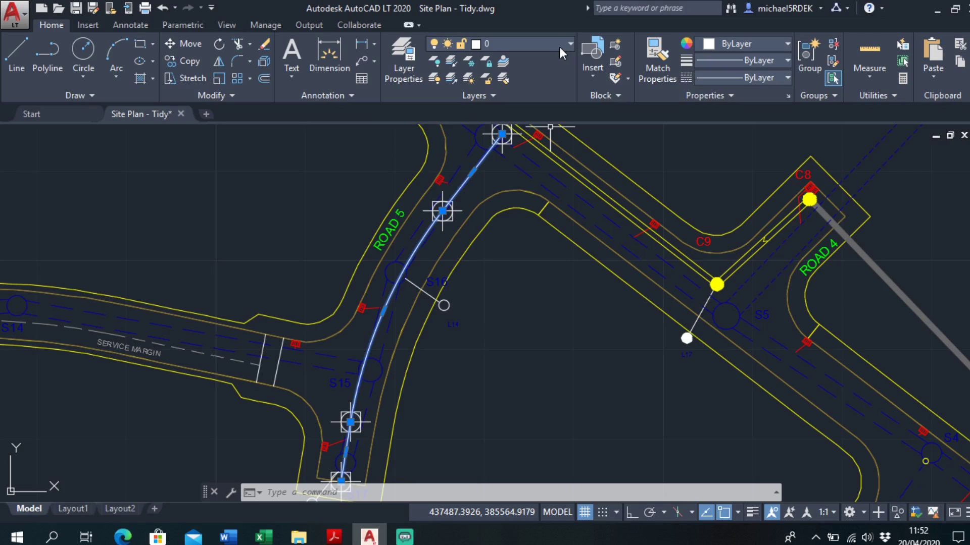
pyautogui.rightClick(489, 334)
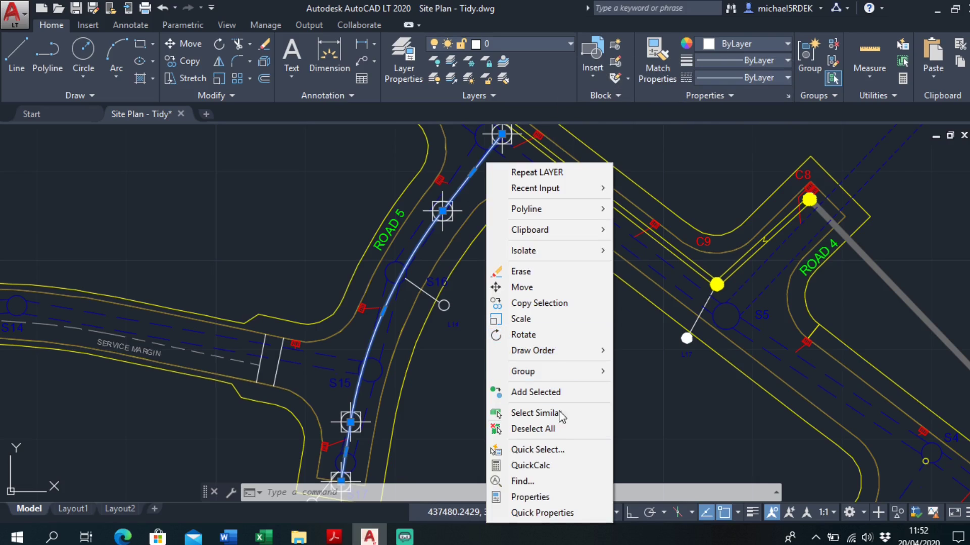
pyautogui.click(541, 497)
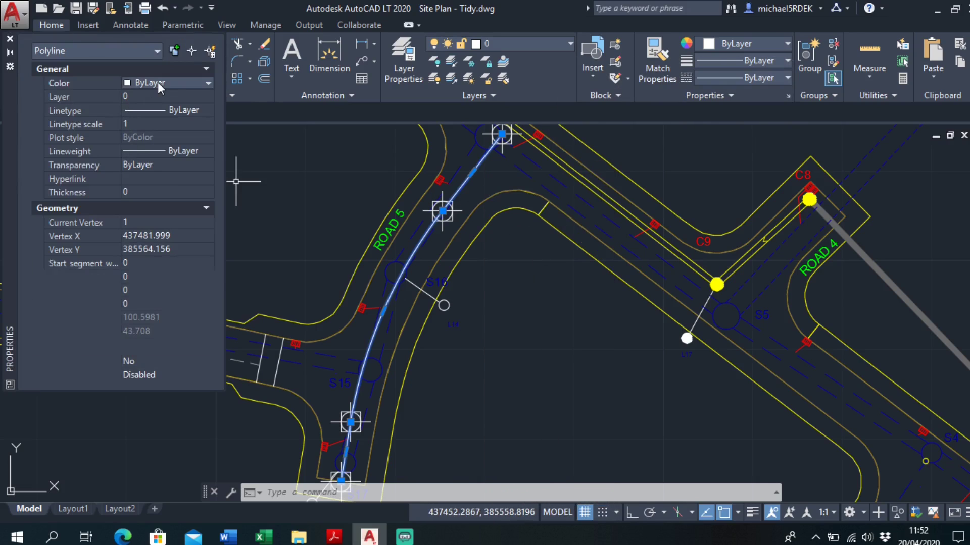
pyautogui.click(158, 82)
pyautogui.click(167, 81)
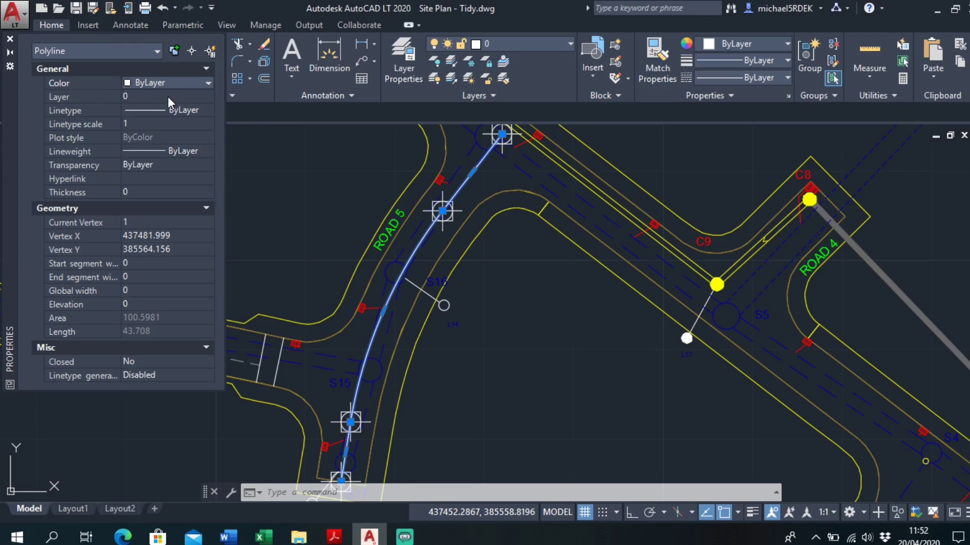
pyautogui.click(168, 96)
pyautogui.scroll(2, 166, 104)
pyautogui.click(166, 110)
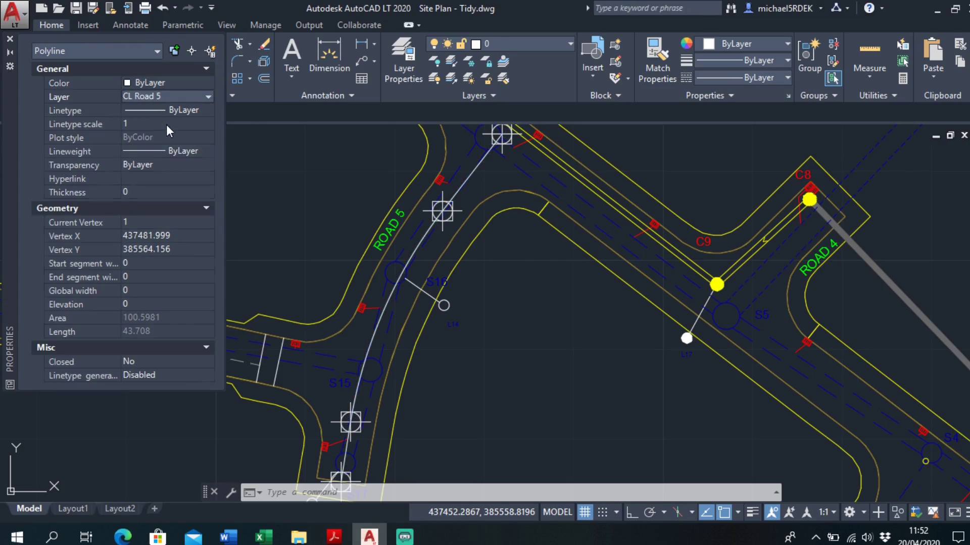
# Set the Road 5 centreline polyline's colour to Red and close its object properties.
pyautogui.click(172, 82)
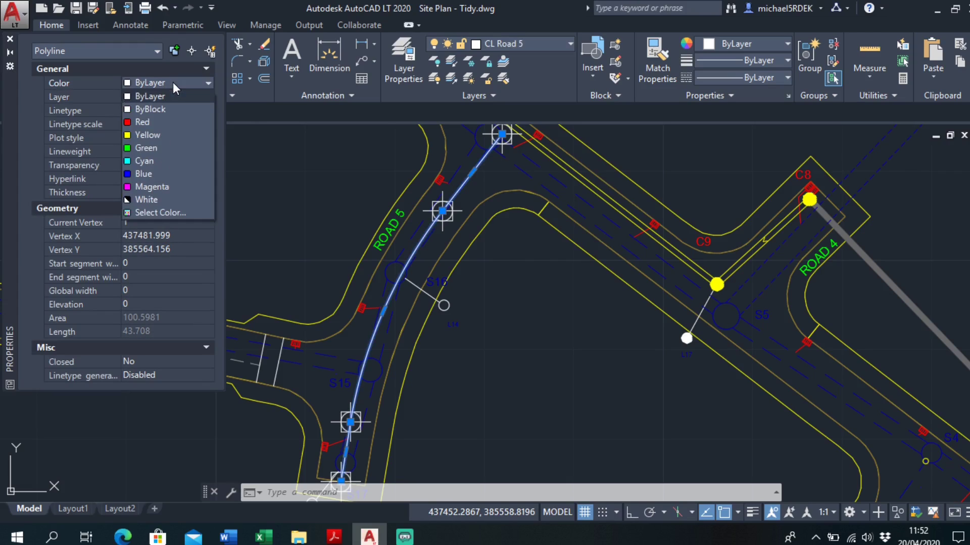
pyautogui.click(163, 122)
pyautogui.click(10, 39)
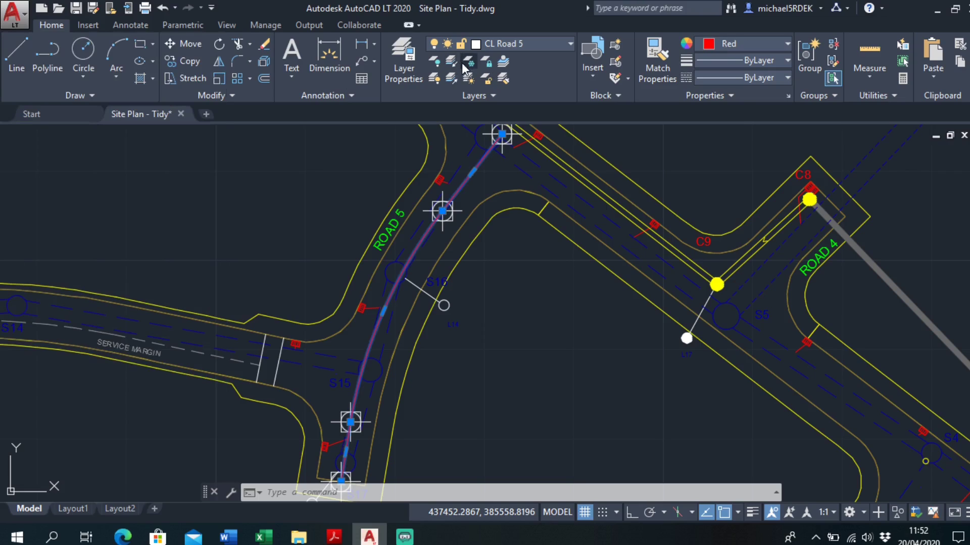
# Freeze the layers of the red gullies, blue drainage, lamp columns and yellow double line near C9 with LAYFRZ.
pyautogui.write('layfrz')
pyautogui.press('Return')
pyautogui.scroll(5, 371, 262)
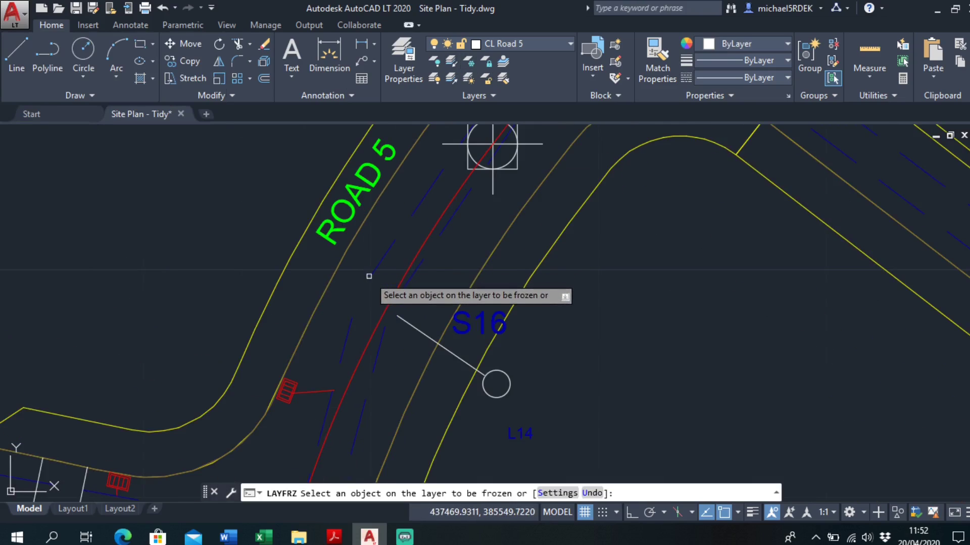
pyautogui.click(284, 385)
pyautogui.click(485, 320)
pyautogui.scroll(-7, 505, 364)
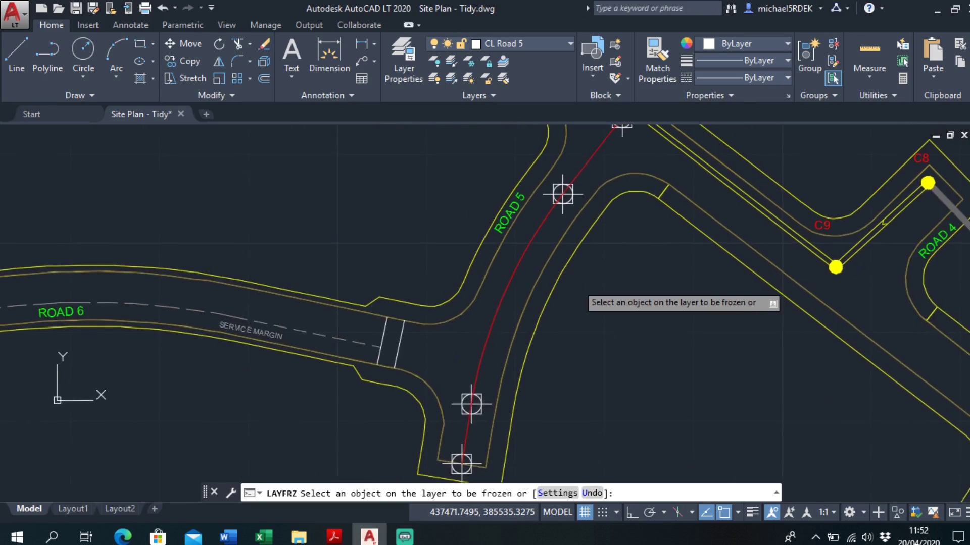
pyautogui.scroll(4, 581, 280)
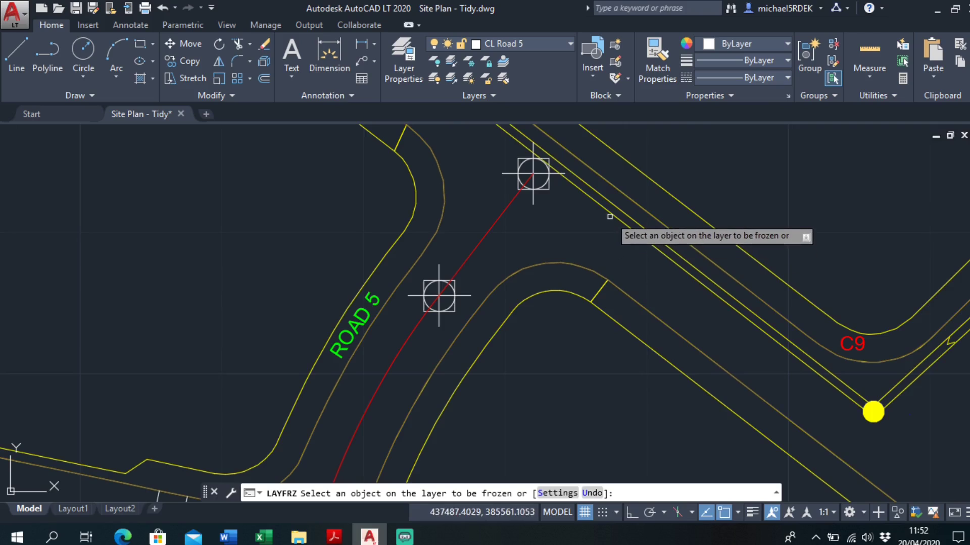
pyautogui.rightClick(606, 223)
pyautogui.click(621, 231)
pyautogui.scroll(-5, 502, 282)
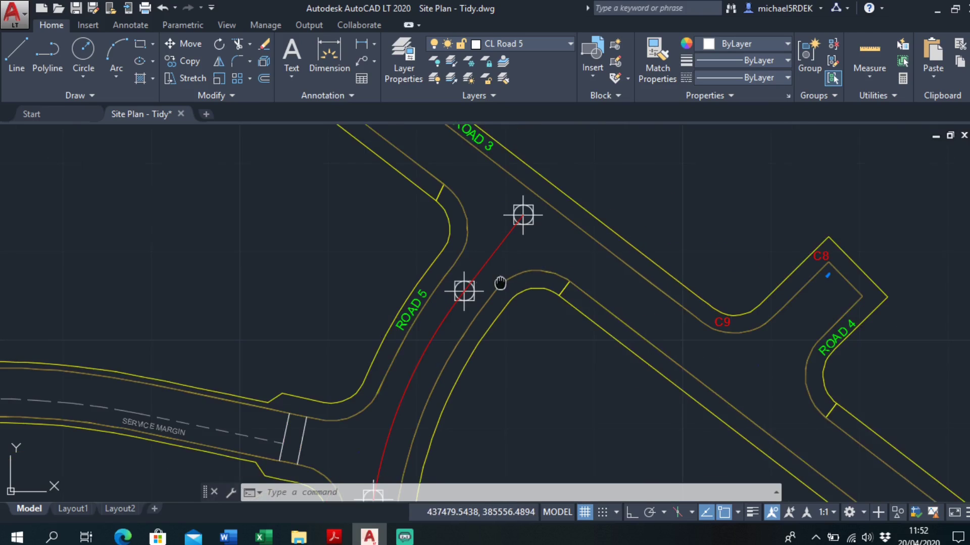
pyautogui.scroll(4, 481, 250)
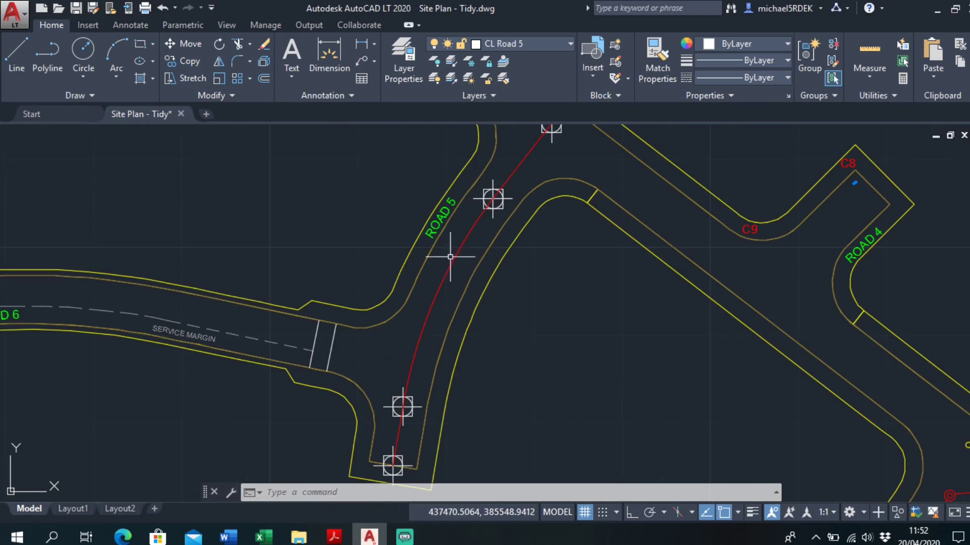
pyautogui.moveTo(524, 214); pyautogui.dragTo(503, 284, button='middle')
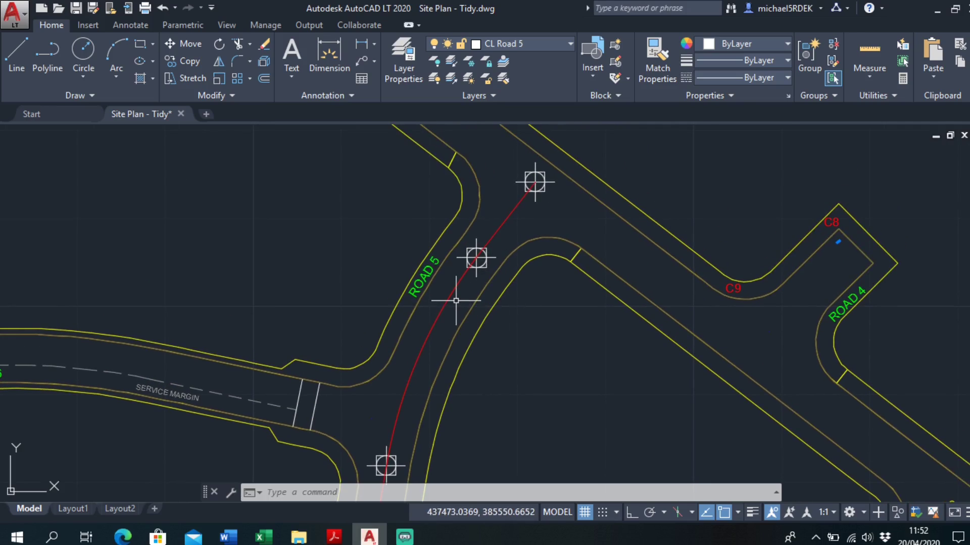
# Offset the red Road 5 centreline by 2.75 to both sides.
pyautogui.scroll(2, 456, 301)
pyautogui.write('offset')
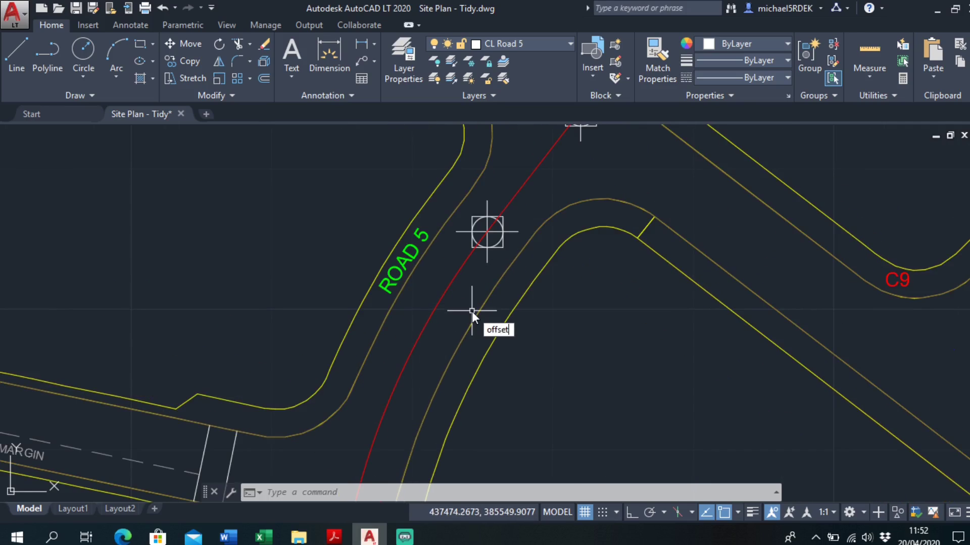
pyautogui.press('Return')
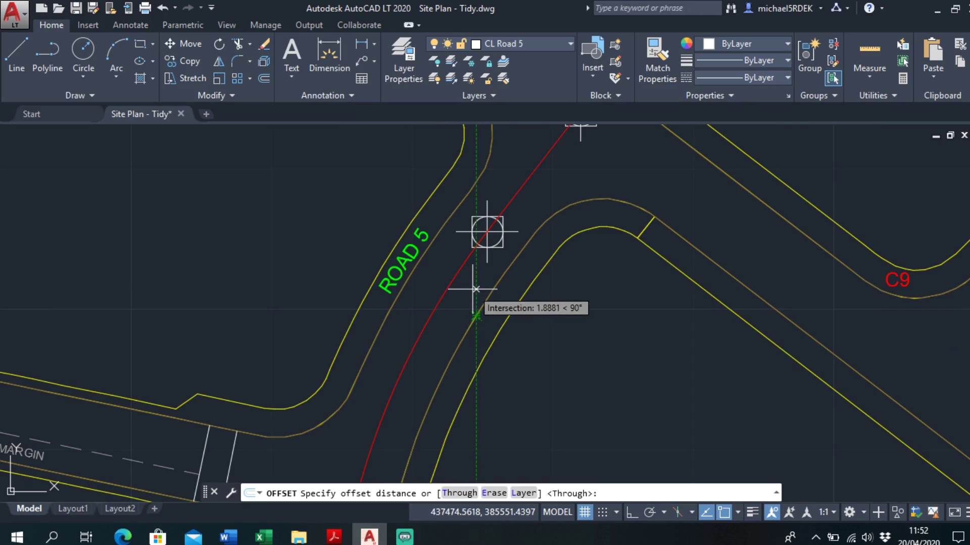
pyautogui.write('2.75')
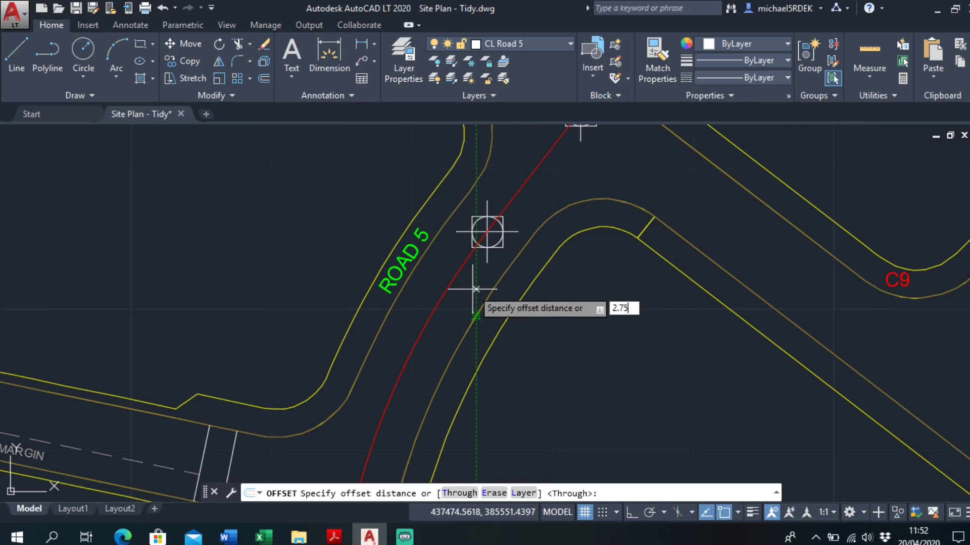
pyautogui.press('Return')
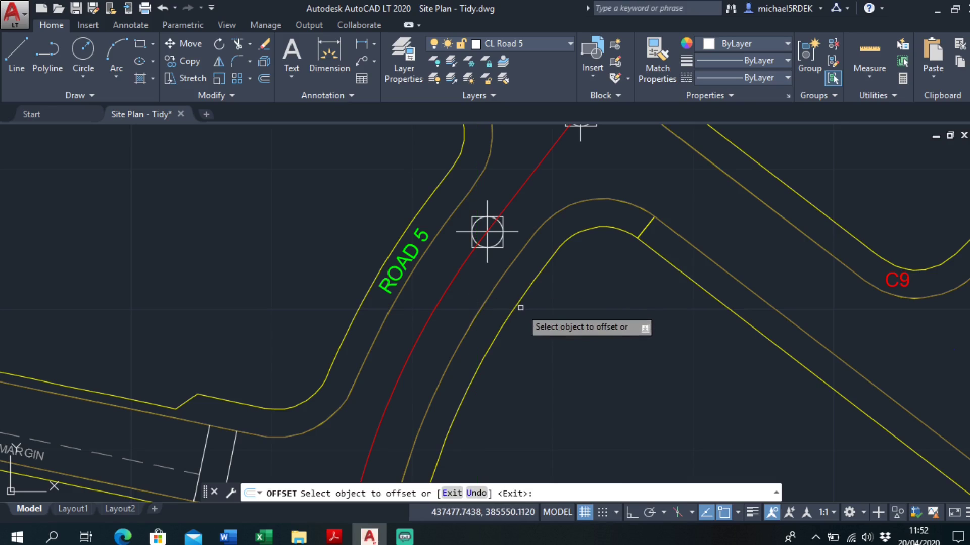
pyautogui.click(449, 283)
pyautogui.click(444, 278)
pyautogui.click(449, 283)
pyautogui.click(457, 290)
pyautogui.scroll(-3, 500, 290)
pyautogui.scroll(3, 468, 279)
pyautogui.rightClick(479, 276)
pyautogui.click(493, 282)
# Offset the Road 5 centreline to both sides again, placing a second pair of lines just outside the first pair.
pyautogui.write('offset')
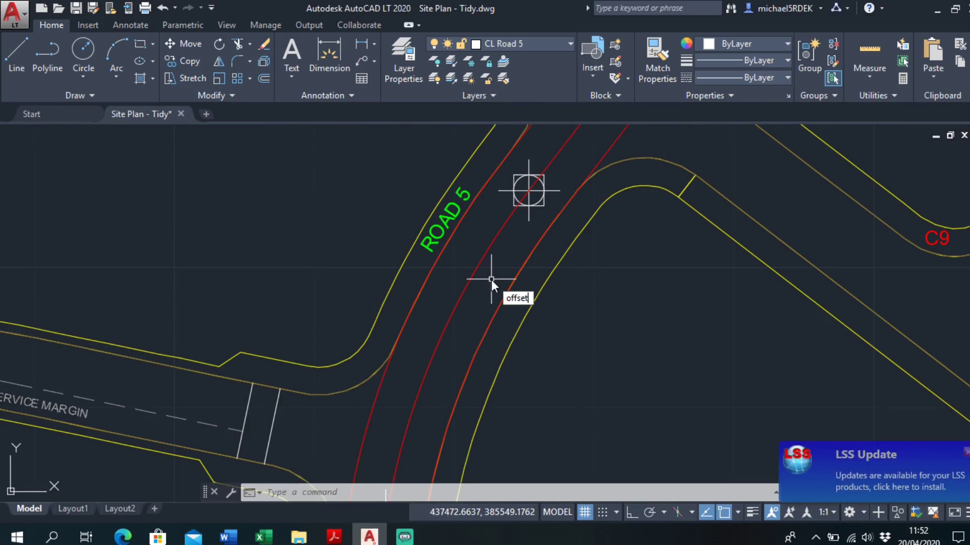
pyautogui.press('Return')
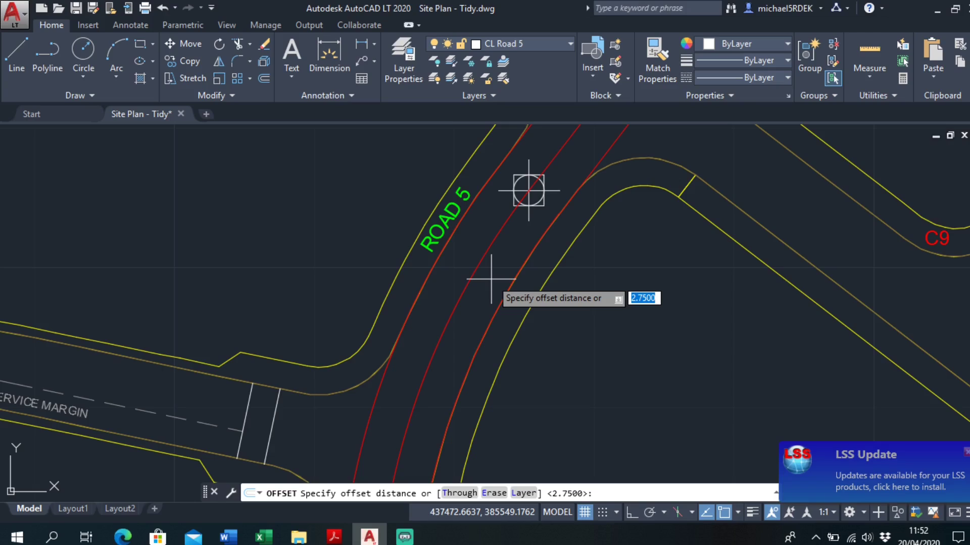
pyautogui.write('1.75')
pyautogui.press('Return')
pyautogui.click(447, 331)
pyautogui.click(455, 271)
pyautogui.click(458, 279)
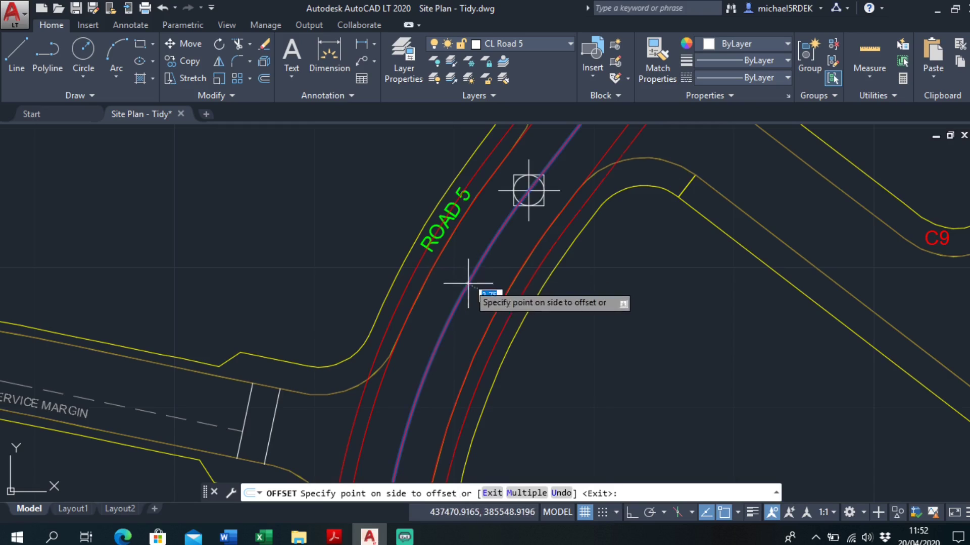
pyautogui.click(496, 291)
pyautogui.scroll(-3, 495, 290)
pyautogui.moveTo(495, 290); pyautogui.dragTo(491, 238, button='middle')
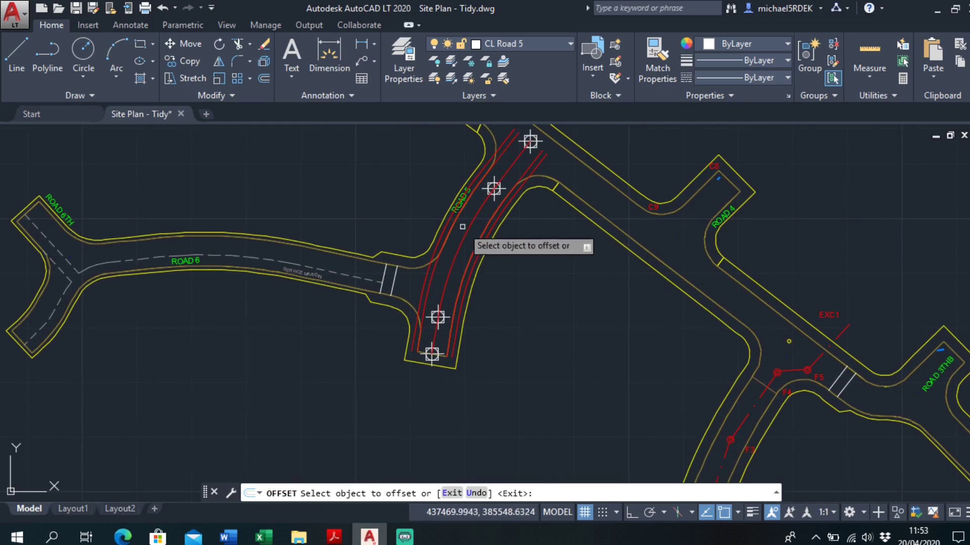
pyautogui.moveTo(465, 271); pyautogui.dragTo(428, 343, button='middle')
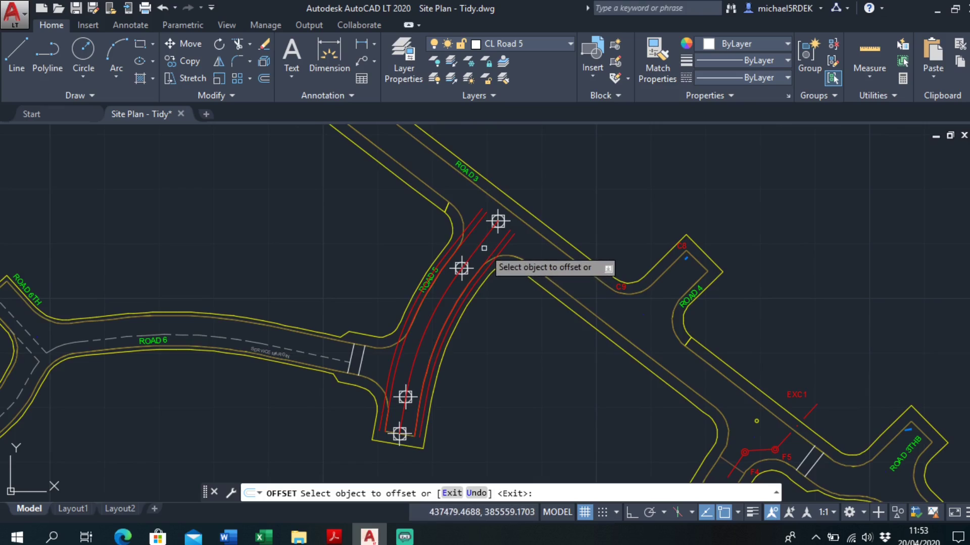
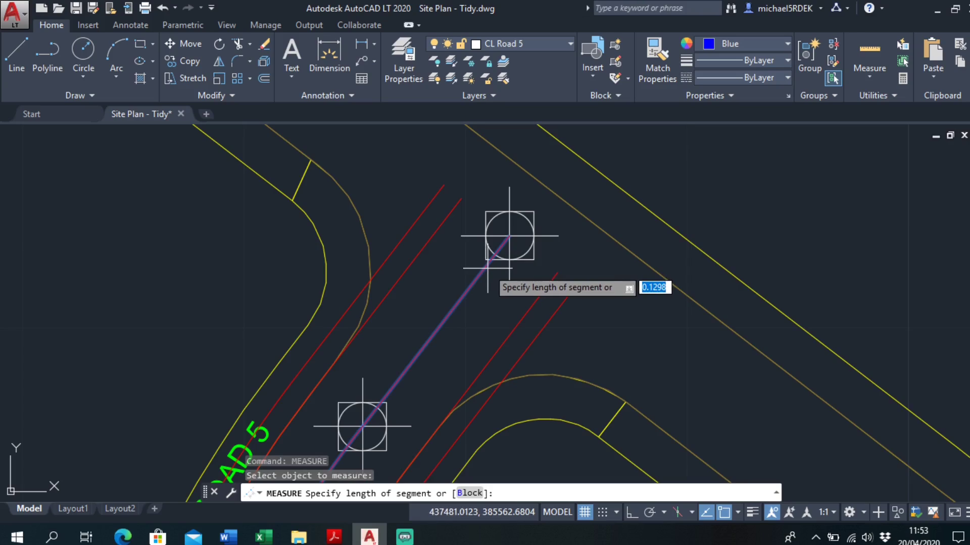
# Place points every 5 units along the Road 5 centreline with MEASURE, starting from its upper end.
pyautogui.press('Return')
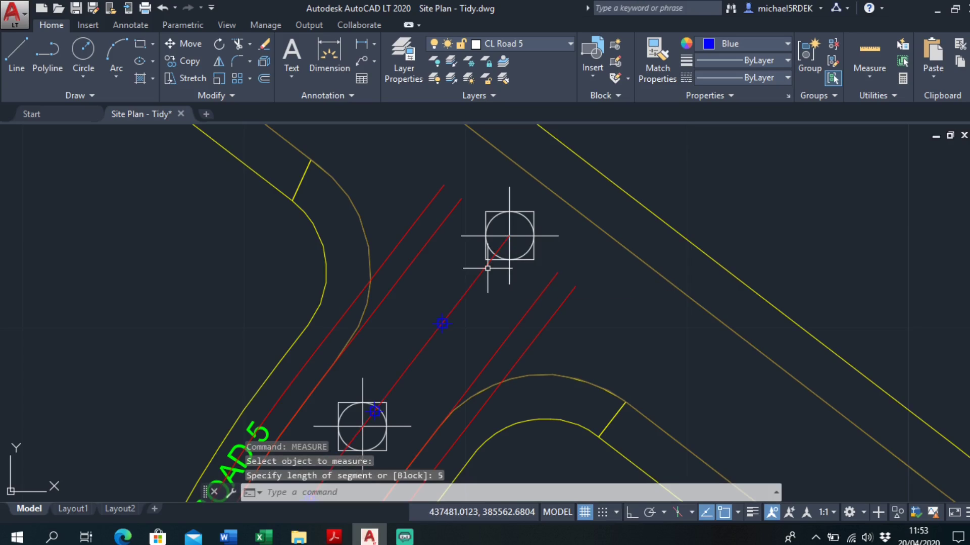
pyautogui.scroll(-2, 420, 318)
pyautogui.scroll(2, 474, 275)
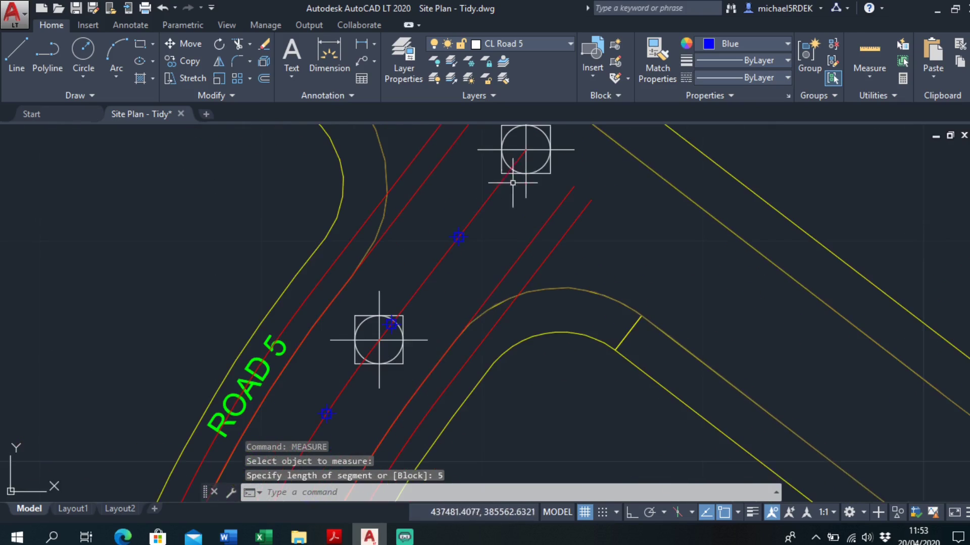
# Examine the interval points one by one along the Road 5 centreline, from its upper end down to its lower end.
pyautogui.press('Escape')
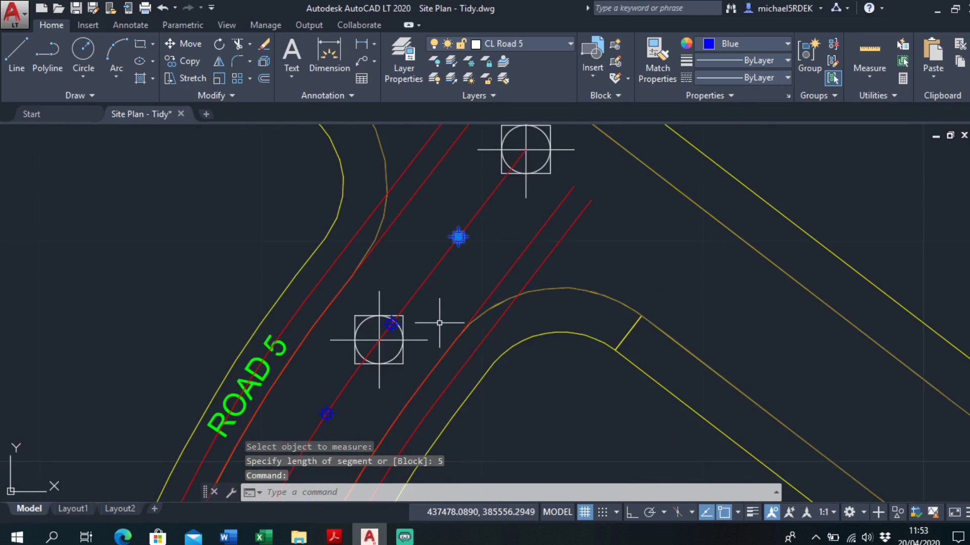
pyautogui.moveTo(400, 332); pyautogui.dragTo(444, 246, button='middle')
pyautogui.press('Escape')
pyautogui.moveTo(451, 292)
pyautogui.mouseDown(button='middle')
pyautogui.moveTo(502, 202)
pyautogui.moveTo(527, 187)
pyautogui.mouseUp(button='middle')
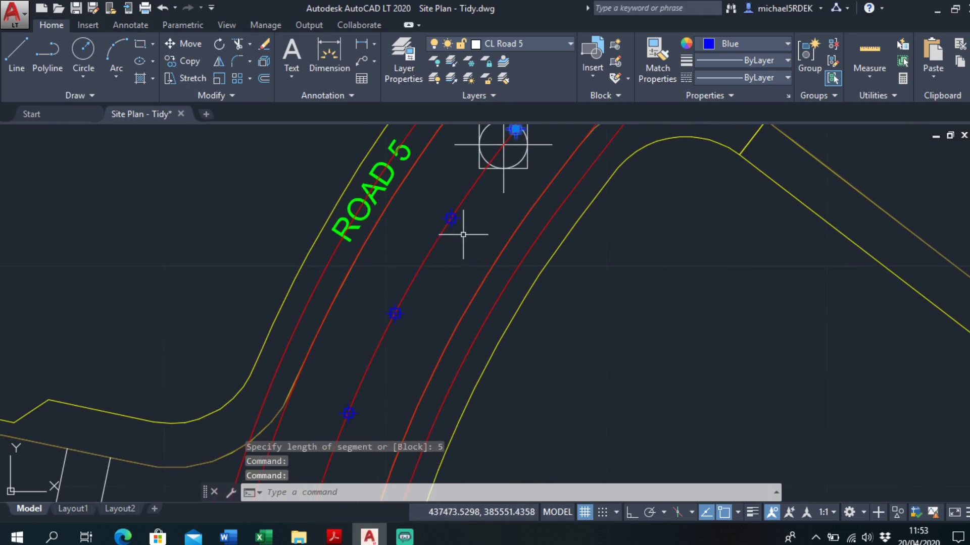
pyautogui.click(463, 234)
pyautogui.click(450, 216)
pyautogui.moveTo(463, 299); pyautogui.dragTo(507, 229, button='middle')
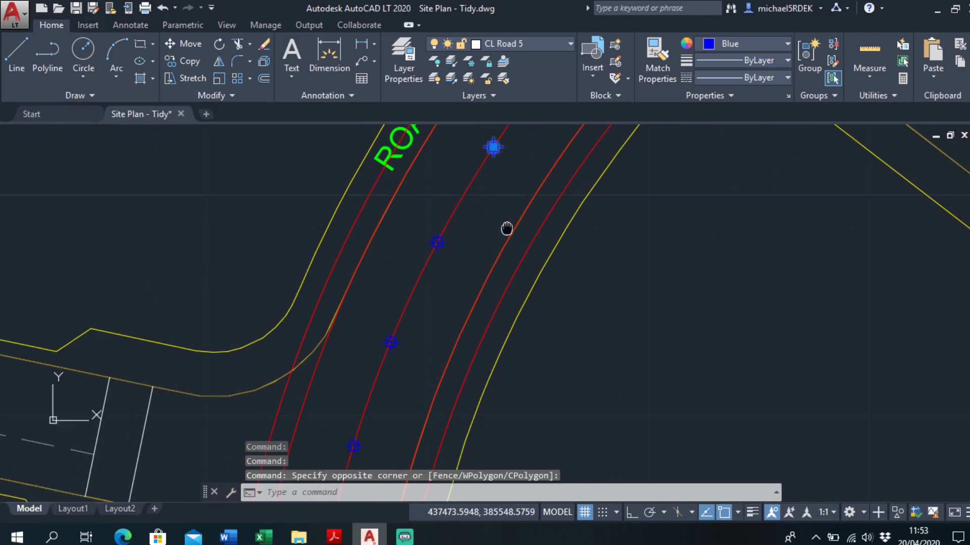
pyautogui.click(439, 243)
pyautogui.scroll(2, 436, 258)
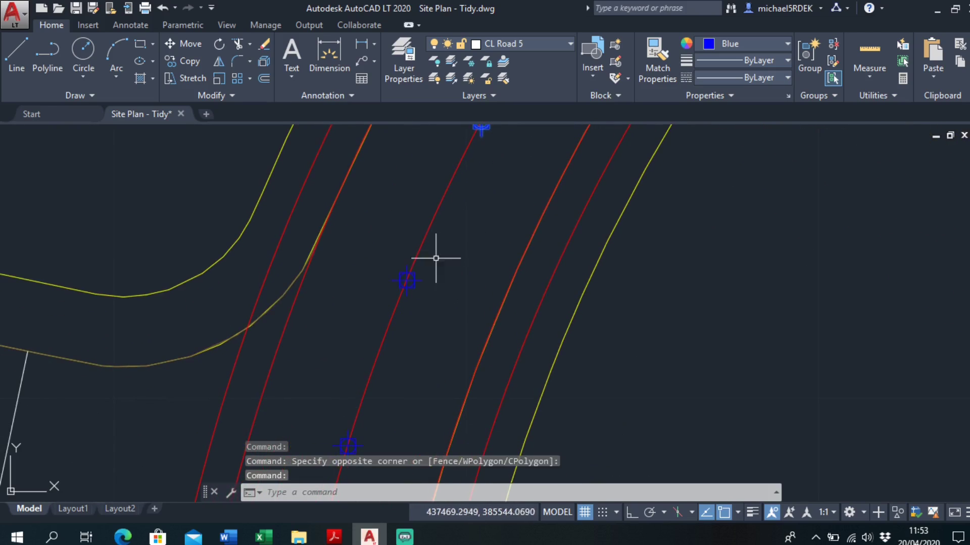
pyautogui.click(410, 284)
pyautogui.scroll(-3, 424, 316)
pyautogui.click(435, 244)
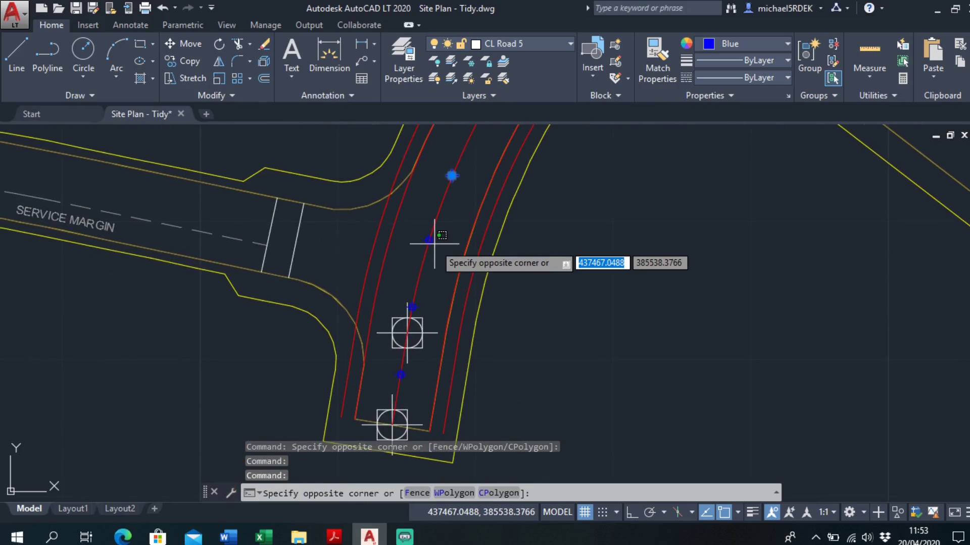
pyautogui.press('Escape')
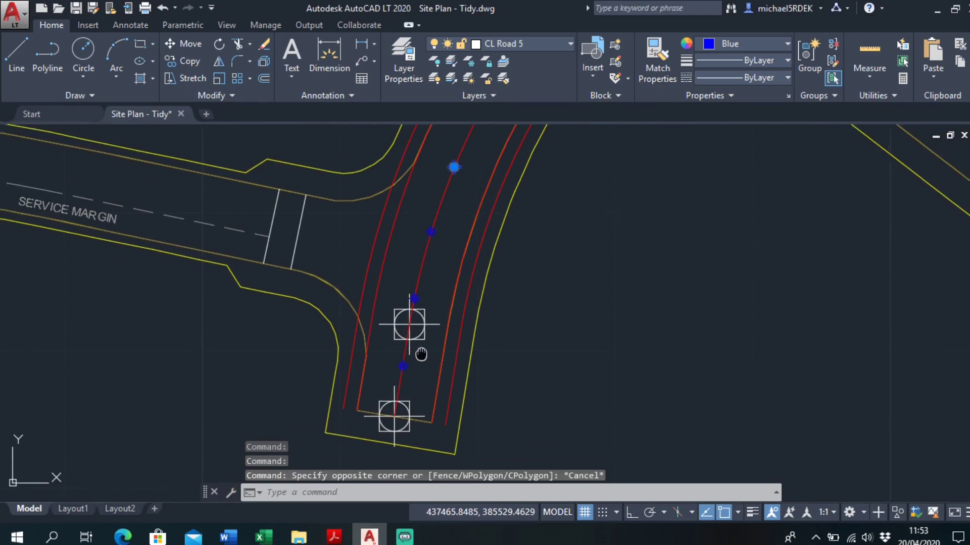
# Measure the distance from the last interval point to the lower end of the Road 5 centreline with DIST.
pyautogui.scroll(4, 420, 353)
pyautogui.rightClick(428, 304)
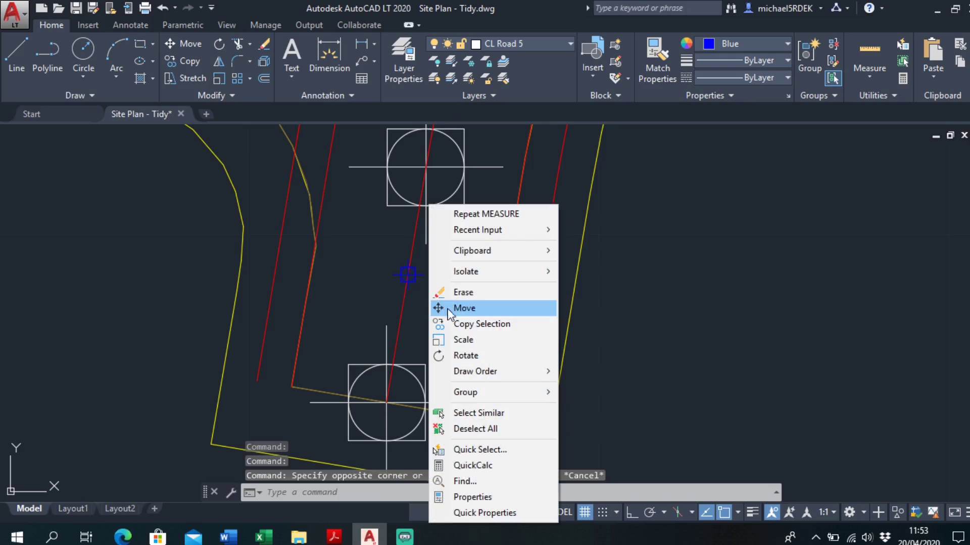
pyautogui.press('Escape')
pyautogui.click(424, 316)
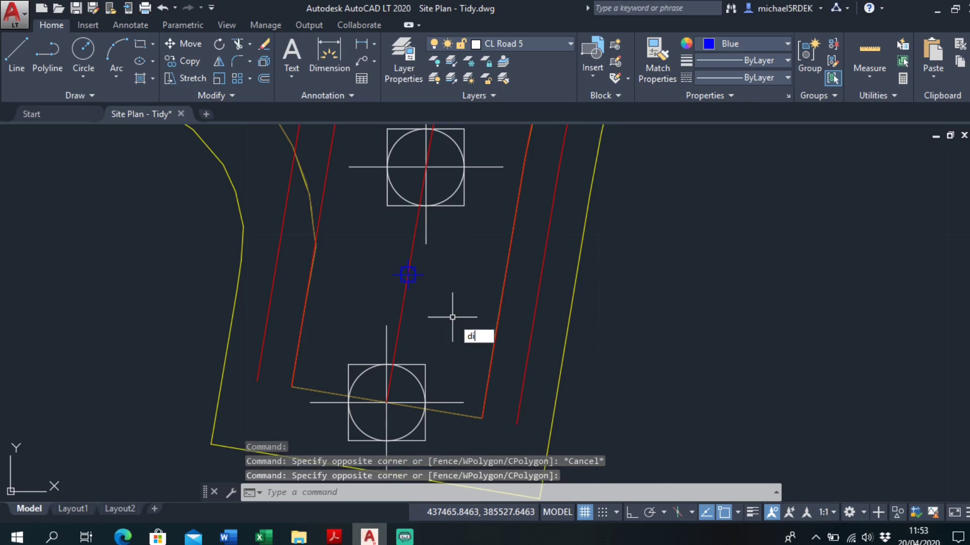
pyautogui.press('Return')
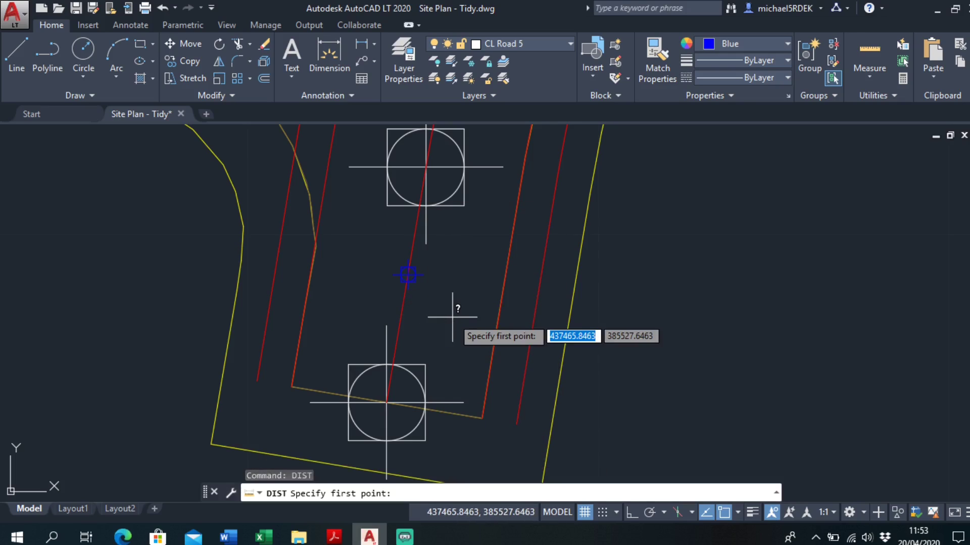
pyautogui.click(407, 275)
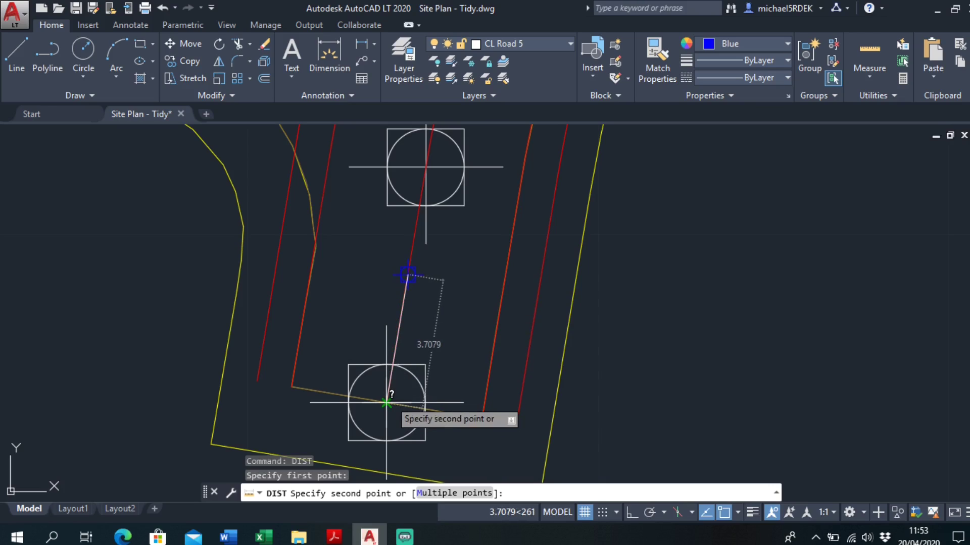
pyautogui.press('Escape')
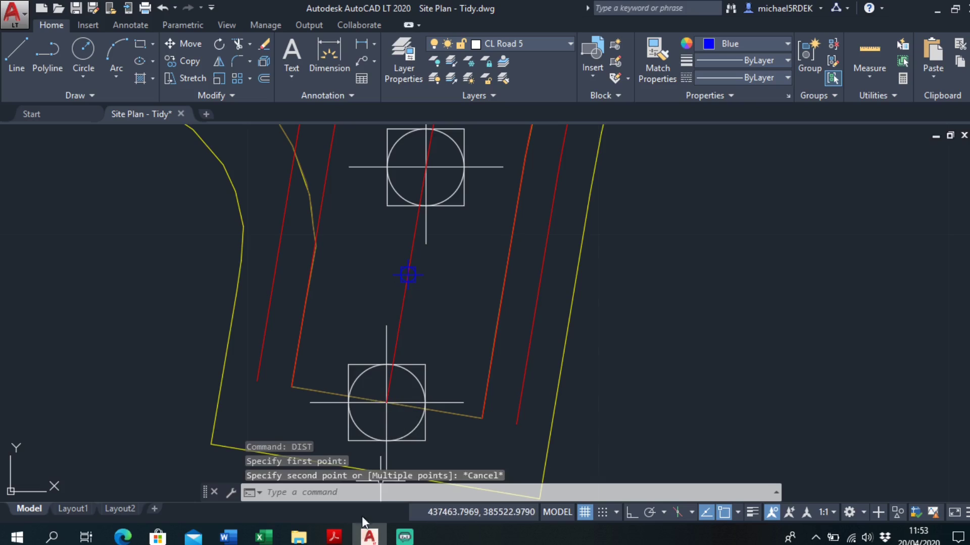
# Switch to Road setting out Sheet 2.pdf in Acrobat Reader and examine the Road 5 alignment table's chainages and coordinates.
pyautogui.moveTo(334, 537)
pyautogui.click(372, 469)
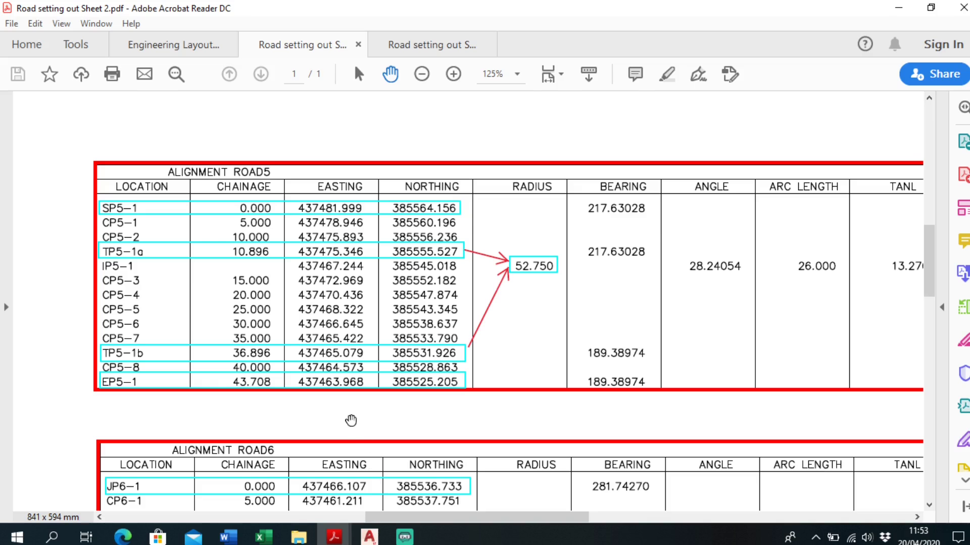
pyautogui.keyDown('ctrl'); pyautogui.scroll(3, 263, 399); pyautogui.keyUp('ctrl')
pyautogui.keyDown('ctrl'); pyautogui.scroll(-1, 236, 377); pyautogui.keyUp('ctrl')
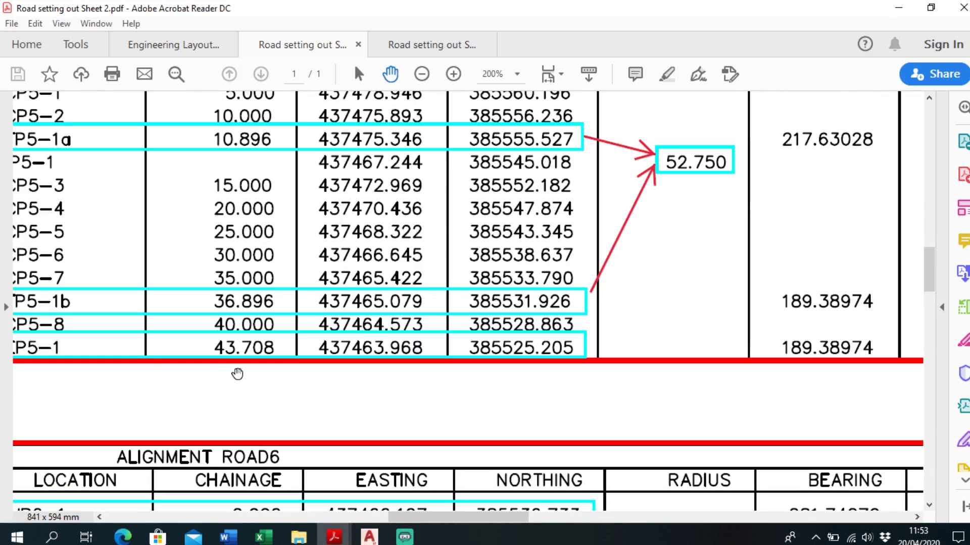
pyautogui.keyDown('ctrl'); pyautogui.scroll(-1, 243, 393); pyautogui.keyUp('ctrl')
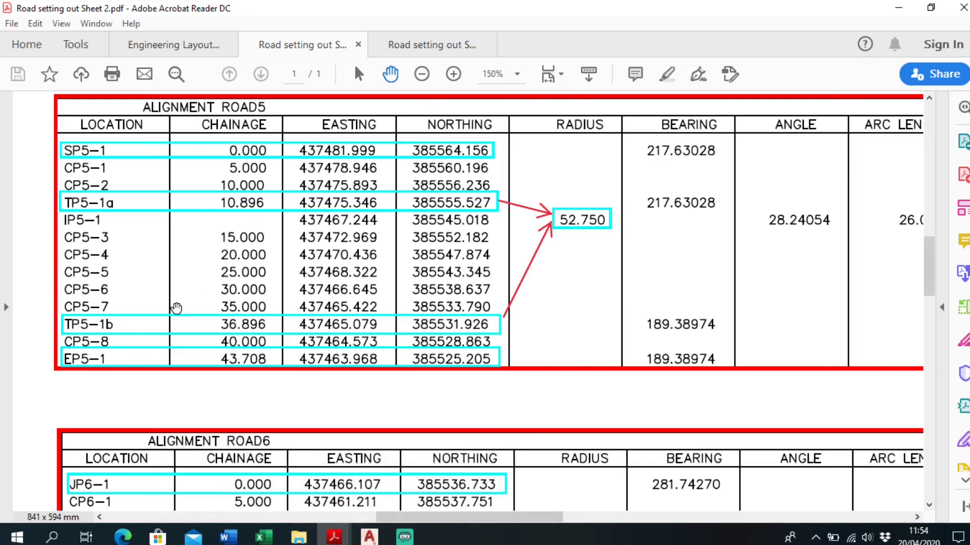
pyautogui.keyDown('ctrl'); pyautogui.scroll(1, 177, 310); pyautogui.keyUp('ctrl')
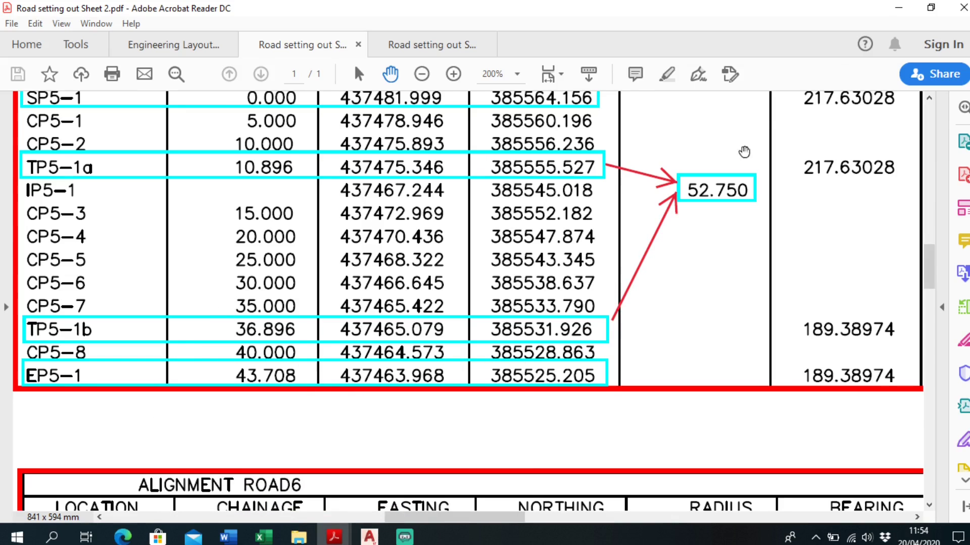
# Switch to AutoCAD, read the coordinates of the last interval point on the Road 5 centreline with ID, and compare them with CP5-8 in Road setting out Sheet 2.pdf.
pyautogui.hotkey('alt', 'Tab')
pyautogui.scroll(-4, 545, 247)
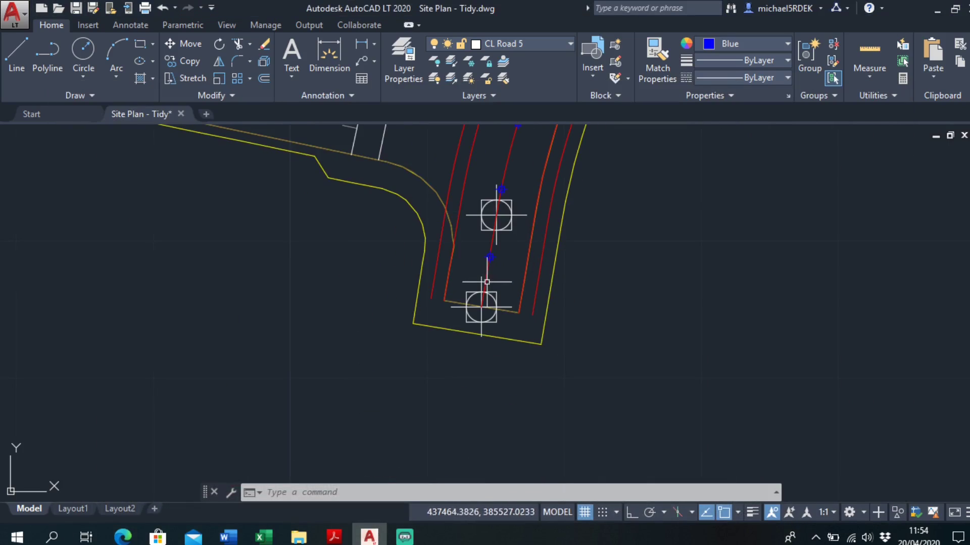
pyautogui.scroll(6, 493, 255)
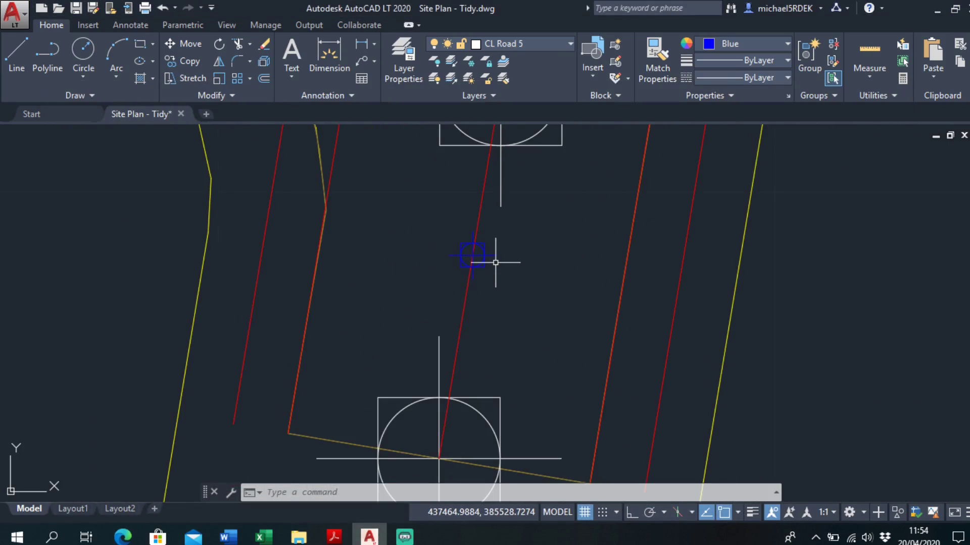
pyautogui.write('id')
pyautogui.press('Return')
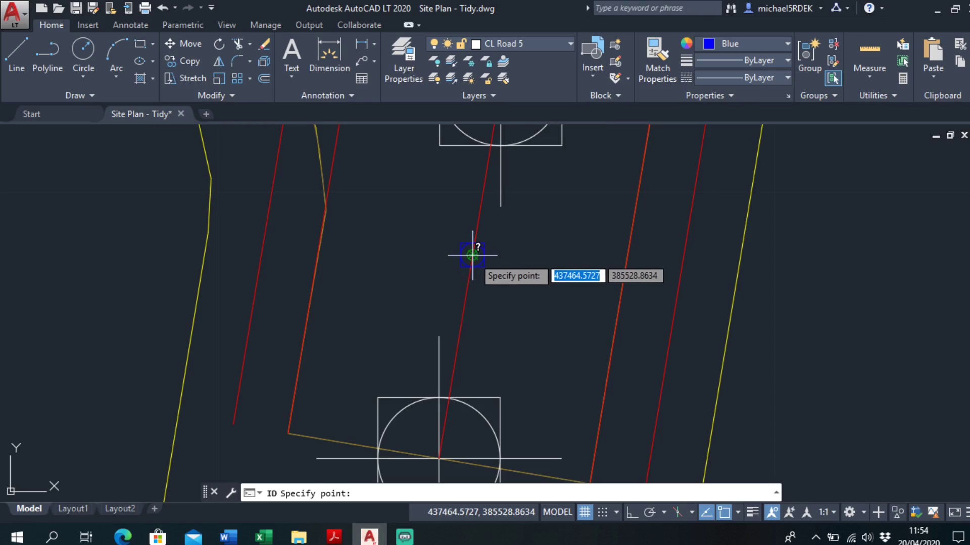
pyautogui.click(473, 255)
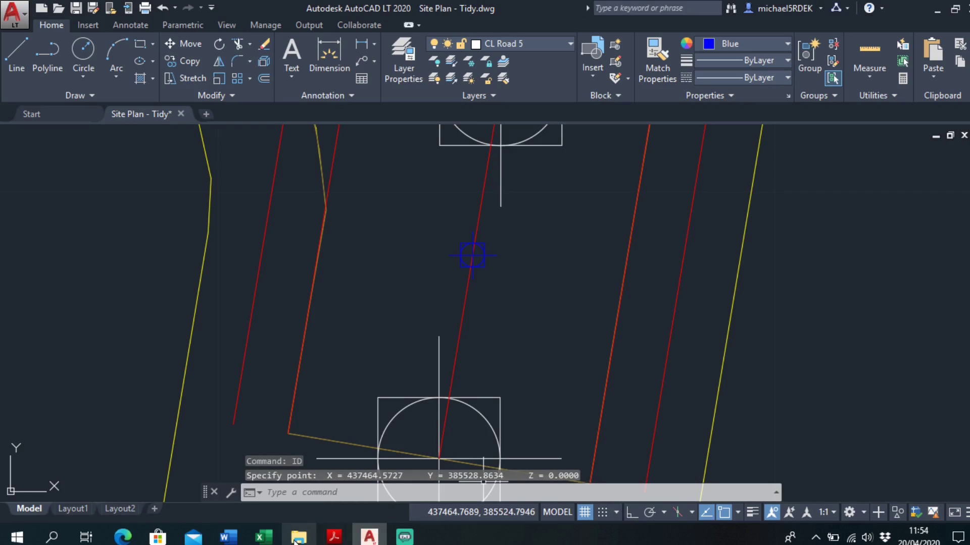
pyautogui.moveTo(345, 541)
pyautogui.click(365, 474)
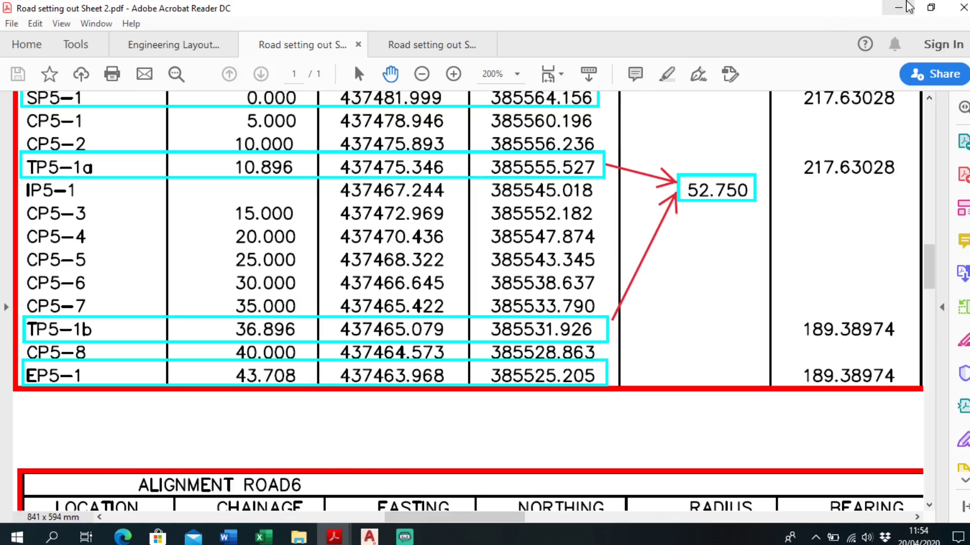
# Switch back to AutoCAD and make layer 0 the current layer, with Road 6 in view.
pyautogui.hotkey('alt', 'Tab')
pyautogui.scroll(-3, 570, 271)
pyautogui.moveTo(570, 271)
pyautogui.mouseDown(button='middle')
pyautogui.moveTo(459, 353)
pyautogui.moveTo(470, 282)
pyautogui.moveTo(494, 223)
pyautogui.mouseUp(button='middle')
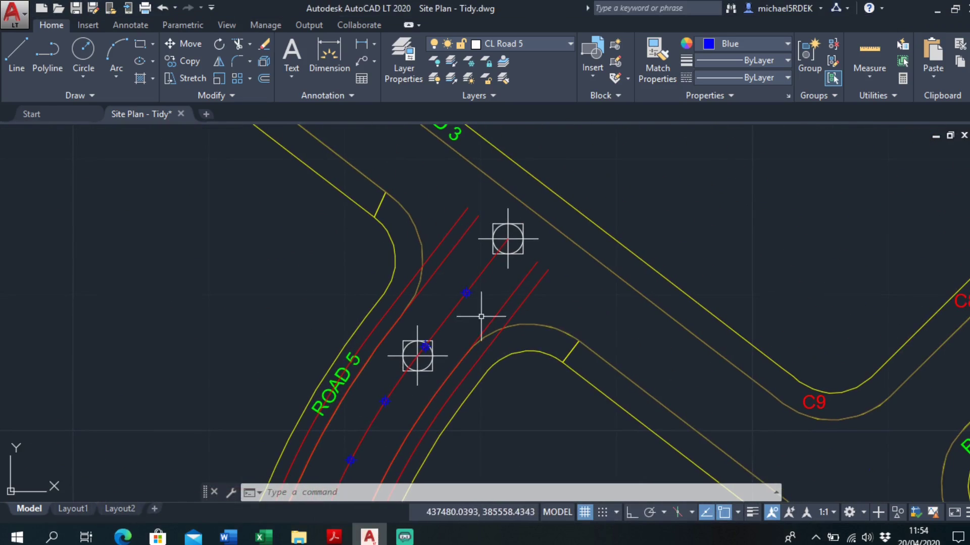
pyautogui.scroll(-4, 439, 336)
pyautogui.moveTo(399, 396); pyautogui.dragTo(596, 344, button='middle')
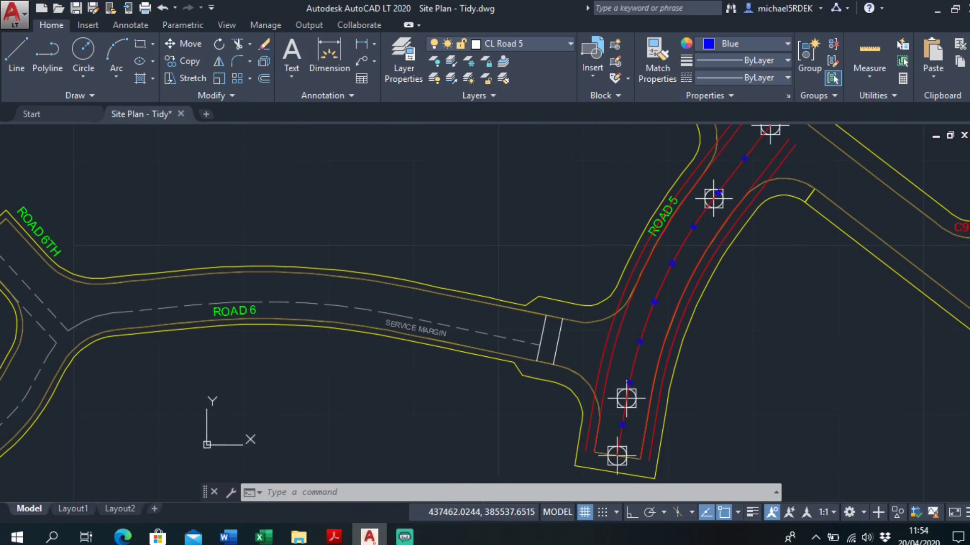
pyautogui.moveTo(381, 300)
pyautogui.mouseDown(button='middle')
pyautogui.moveTo(485, 300)
pyautogui.moveTo(433, 287)
pyautogui.mouseUp(button='middle')
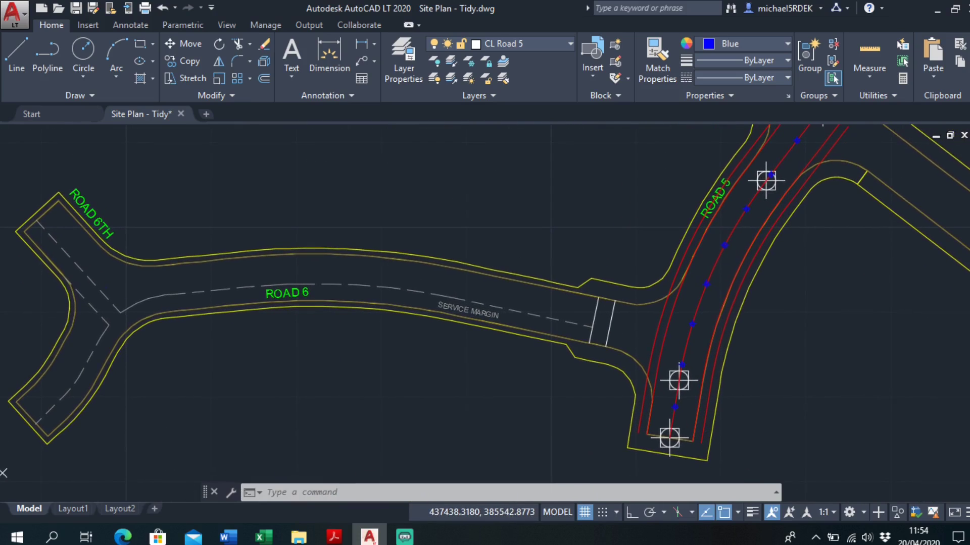
pyautogui.click(407, 68)
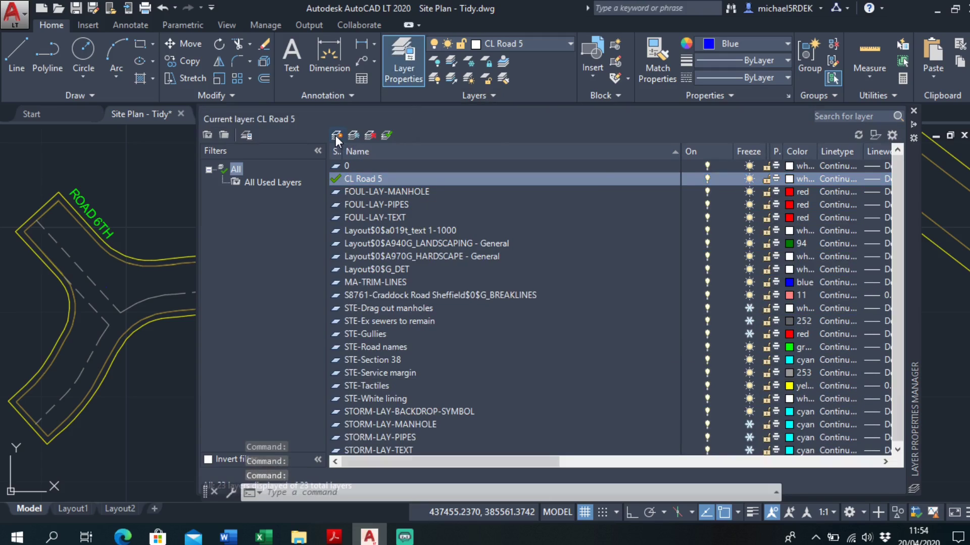
pyautogui.click(415, 167)
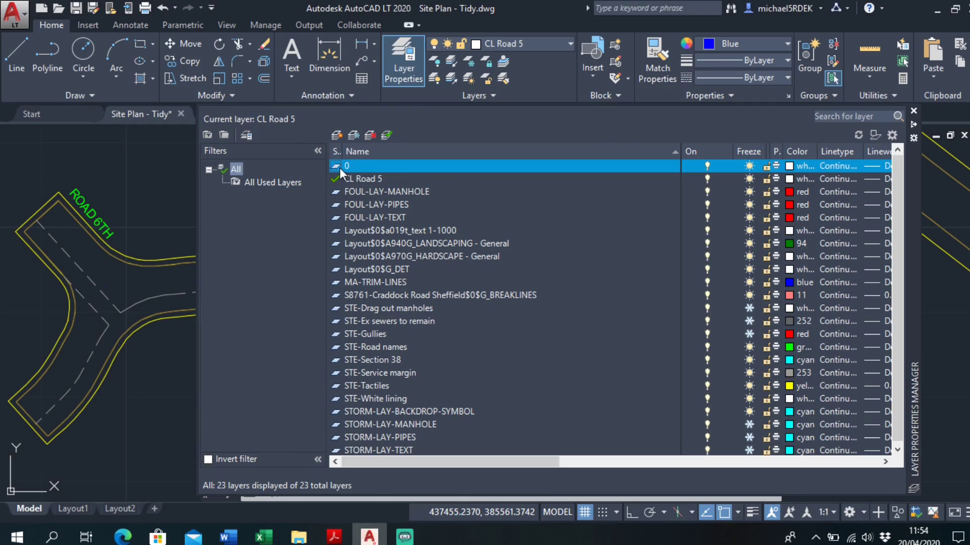
pyautogui.click(913, 112)
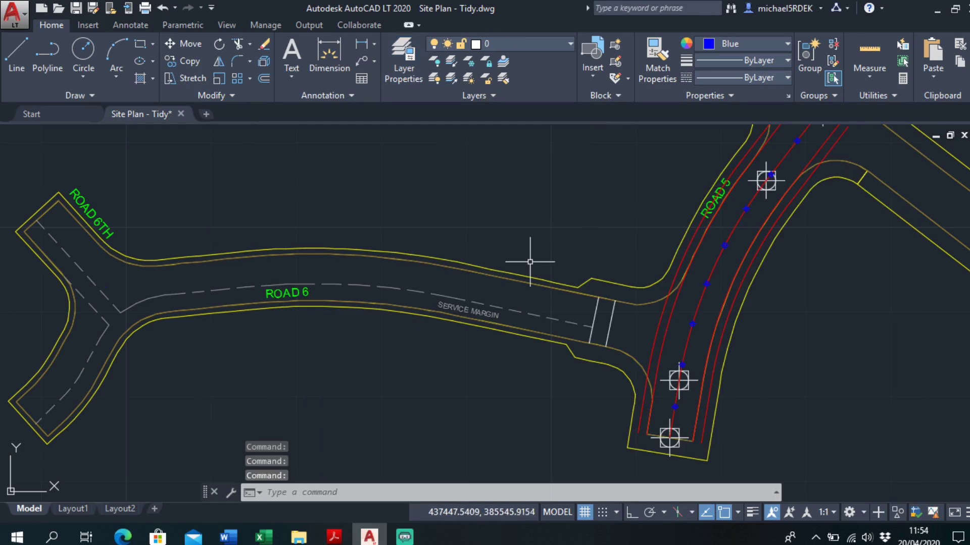
pyautogui.moveTo(445, 308); pyautogui.dragTo(453, 310, button='middle')
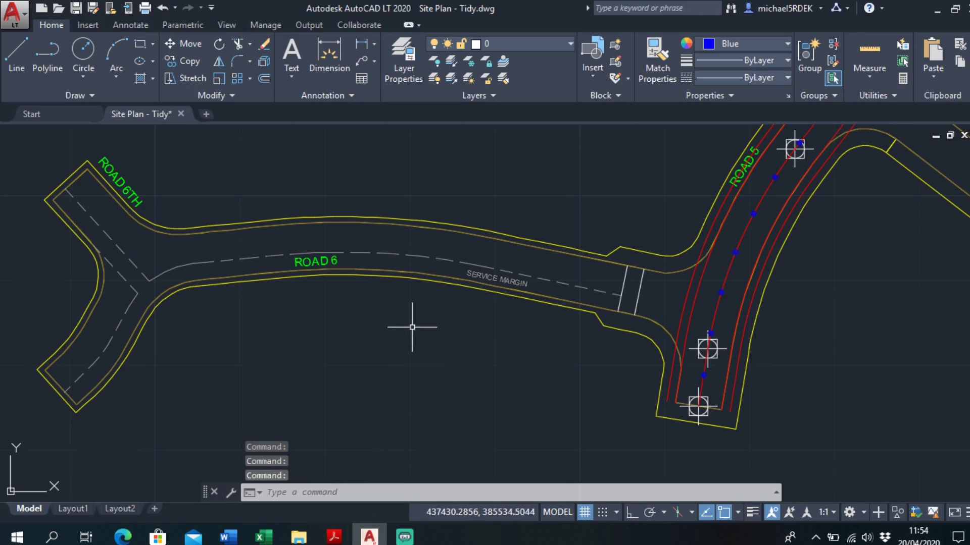
# Switch to the CL's Rd5 Rd6 Rd6th workbook in Excel and copy the joined Road 6 coordinates in D8:D15.
pyautogui.click(264, 536)
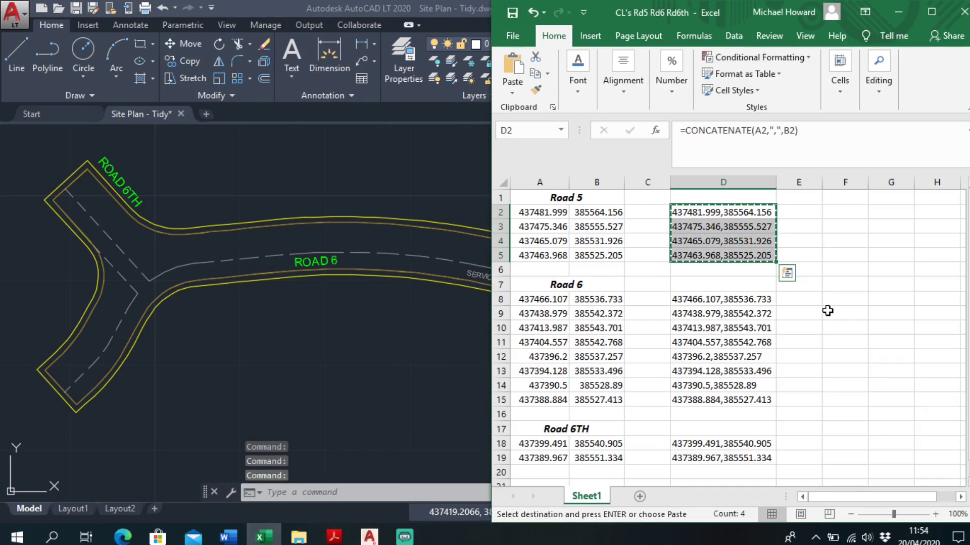
pyautogui.press('Escape')
pyautogui.moveTo(758, 300); pyautogui.dragTo(749, 400)
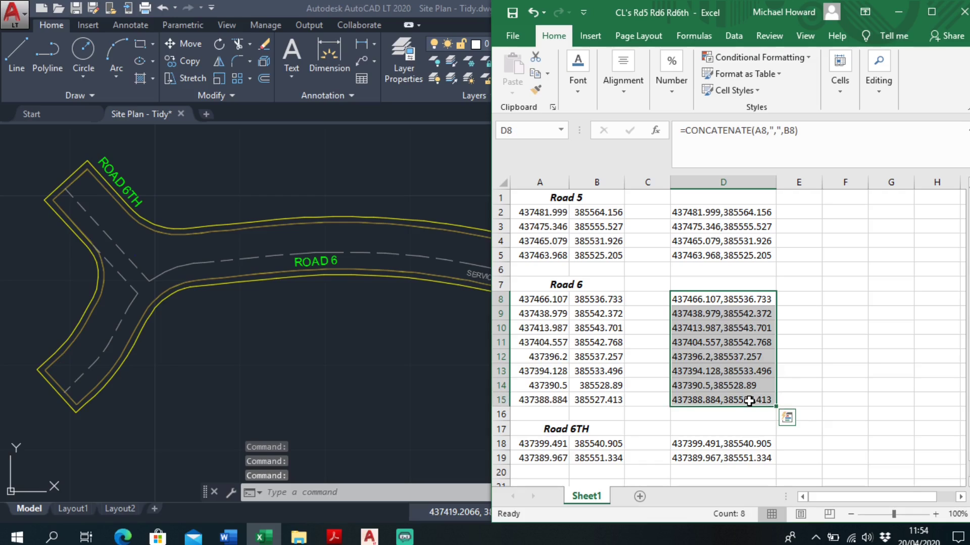
pyautogui.hotkey('ctrl', 'c')
# Return to AutoCAD and plot the copied Road 6 coordinates as multiple points.
pyautogui.click(446, 350)
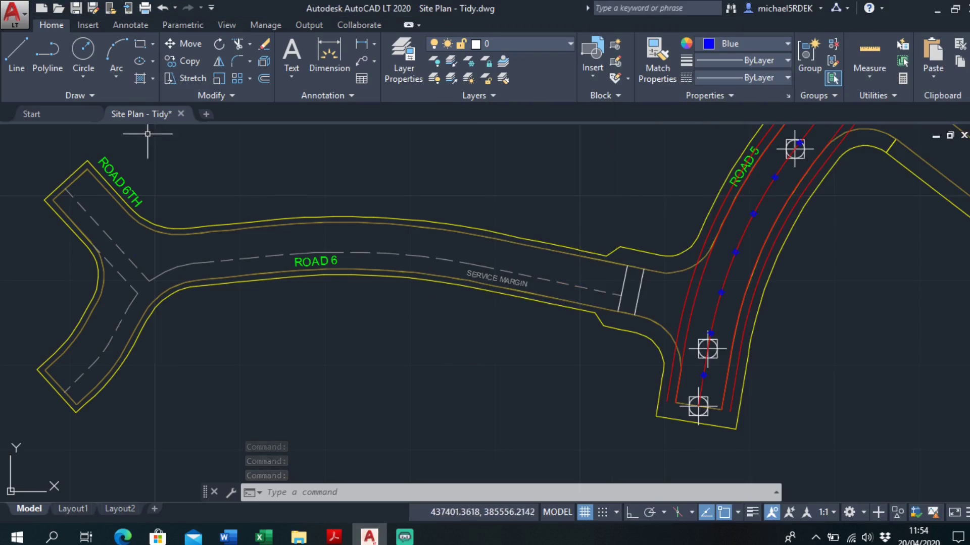
pyautogui.click(117, 95)
pyautogui.click(83, 112)
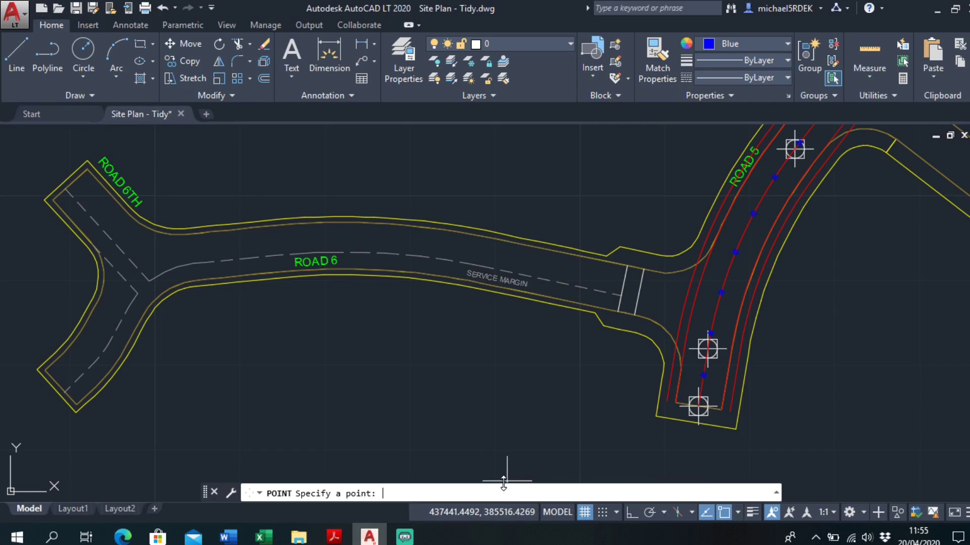
pyautogui.hotkey('ctrl', 'v')
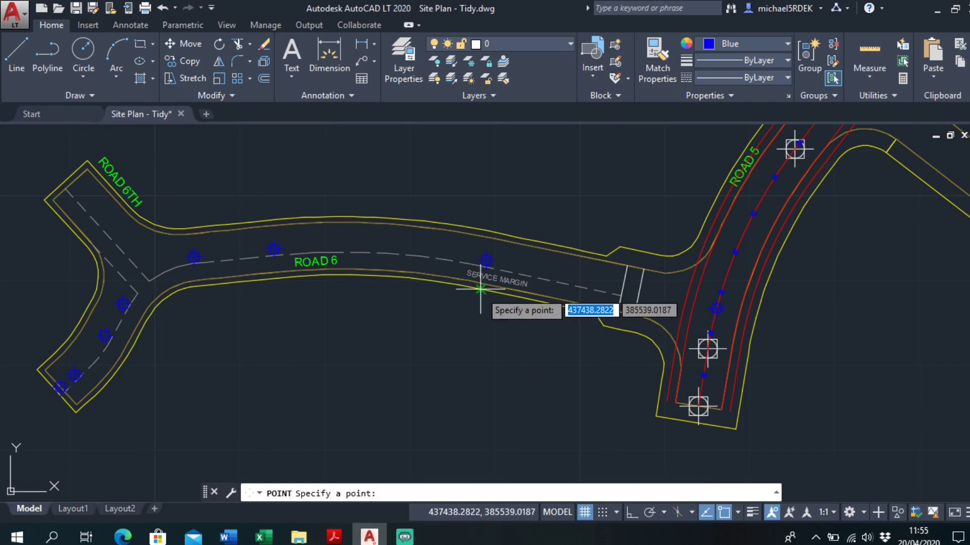
pyautogui.press('Escape')
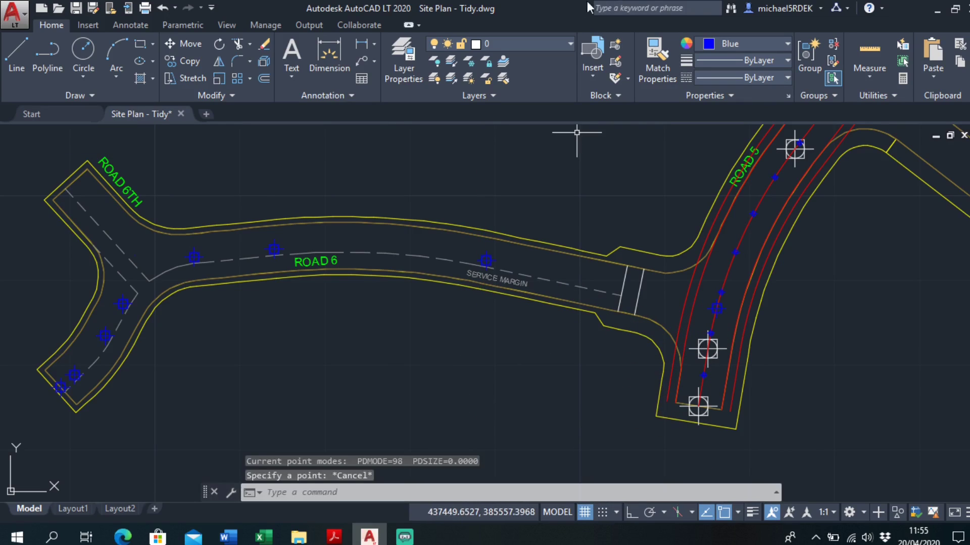
# Arrange AutoCAD and Road setting out Sheet 2.pdf side by side, showing the Road 6 alignment table's location, chainage, easting and northing columns.
pyautogui.moveTo(536, 6); pyautogui.dragTo(1, 91)
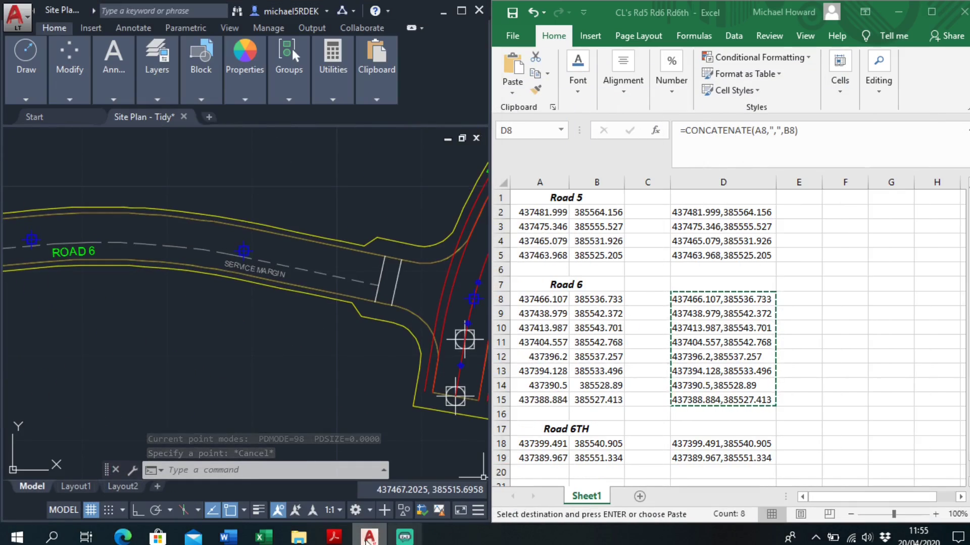
pyautogui.moveTo(334, 536)
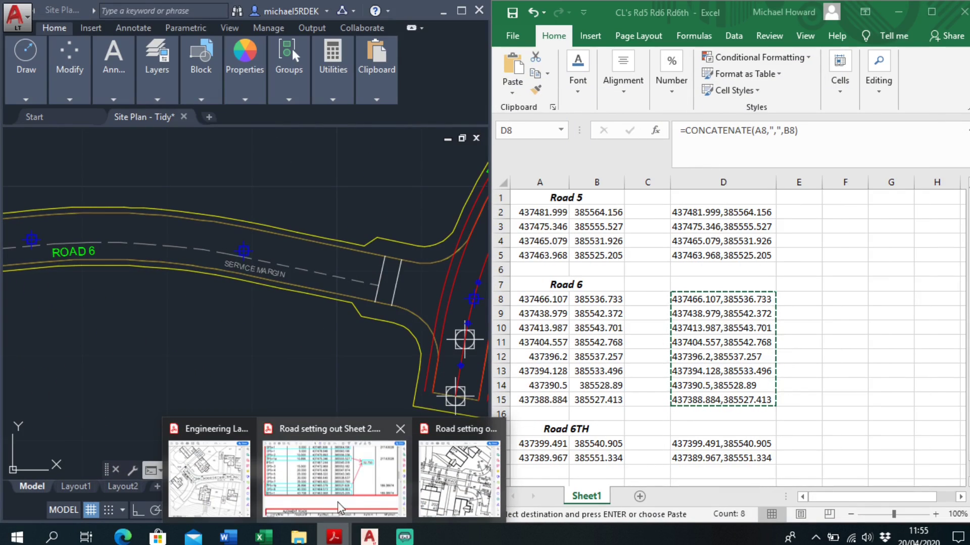
pyautogui.click(403, 451)
pyautogui.keyDown('ctrl'); pyautogui.scroll(-2, 413, 384); pyautogui.keyUp('ctrl')
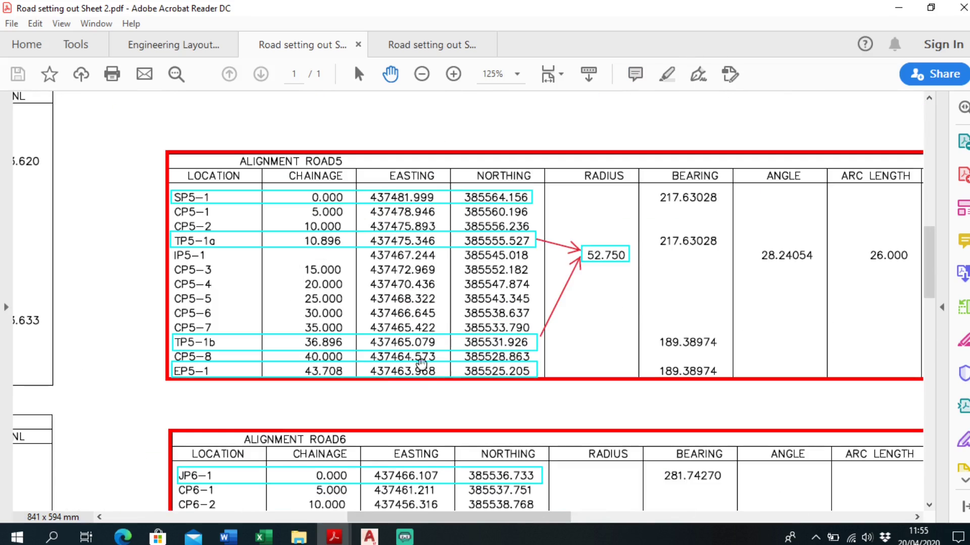
pyautogui.scroll(-1, 412, 383)
pyautogui.scroll(-5, 412, 384)
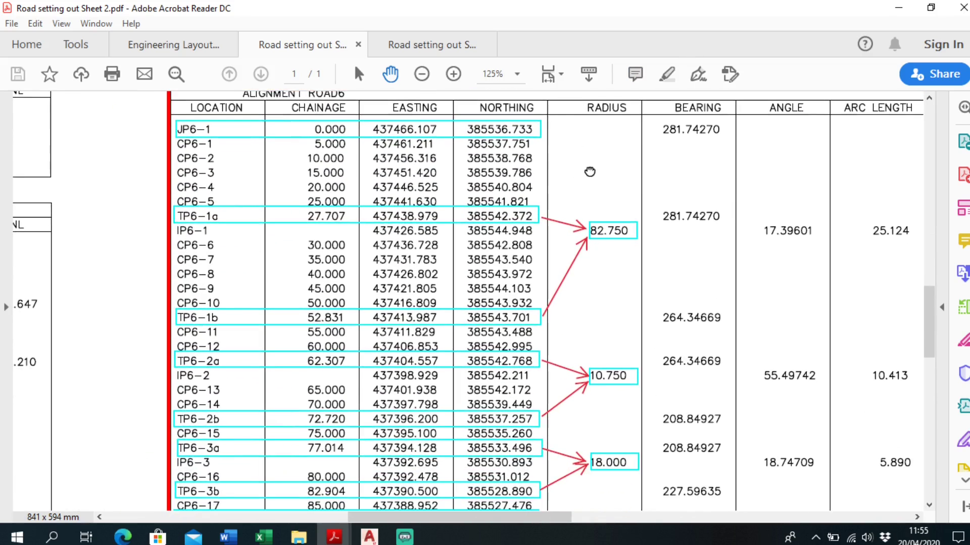
pyautogui.press('super+Right')
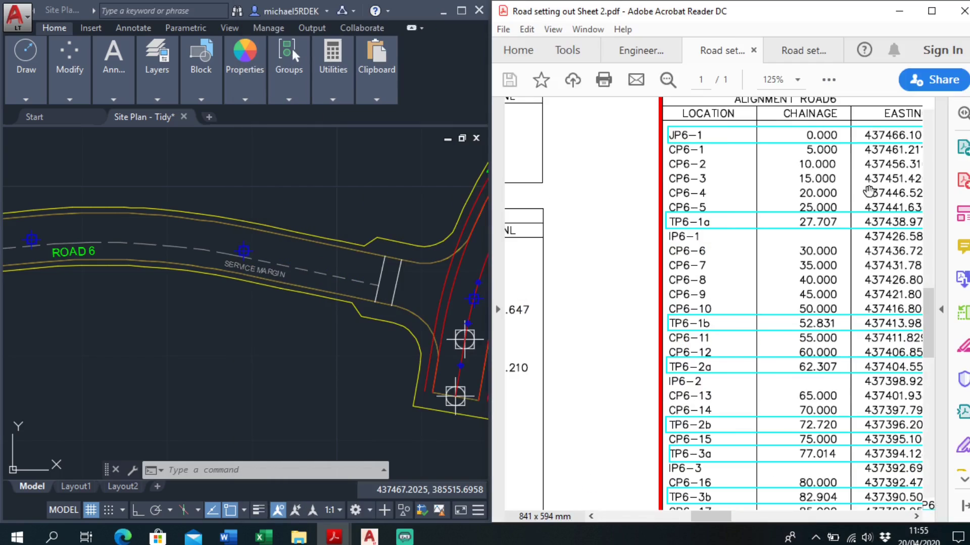
pyautogui.moveTo(632, 313); pyautogui.dragTo(516, 309)
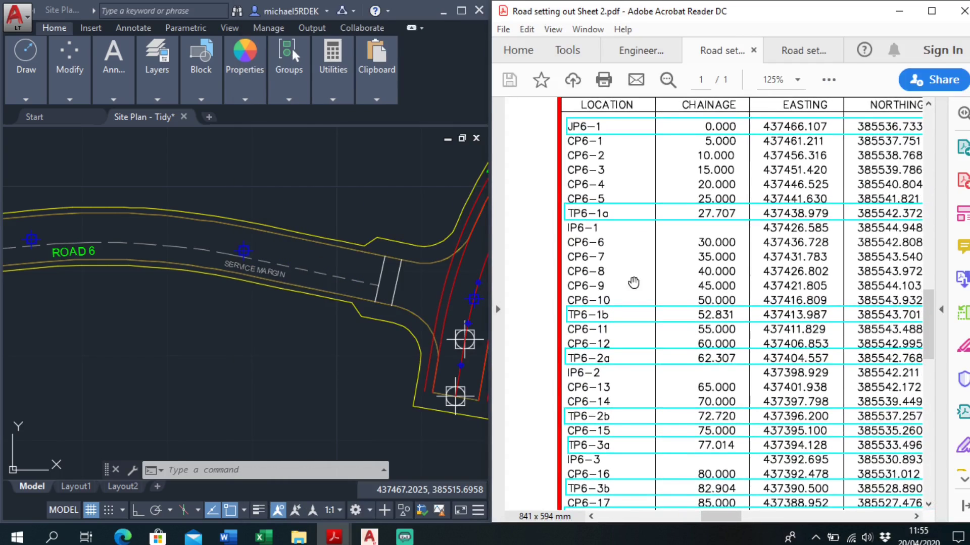
pyautogui.moveTo(649, 269); pyautogui.dragTo(623, 270)
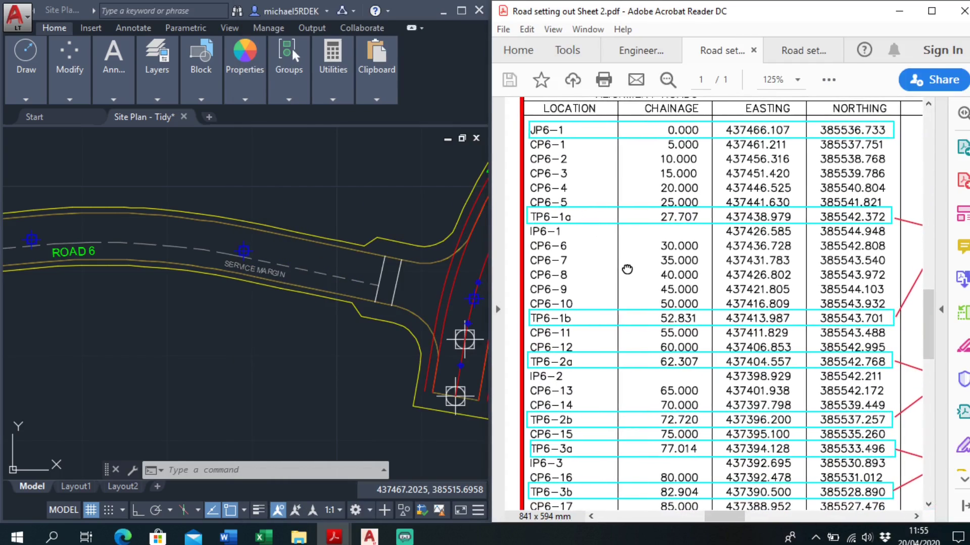
# Set the colour of all eight Road 6 setting-out points to ByLayer.
pyautogui.scroll(2, 407, 294)
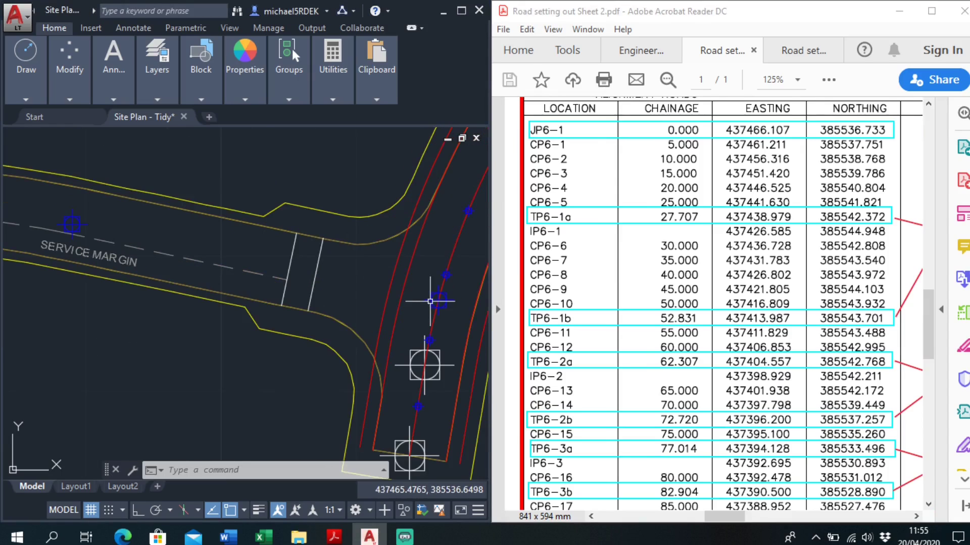
pyautogui.scroll(-2, 429, 302)
pyautogui.scroll(2, 412, 291)
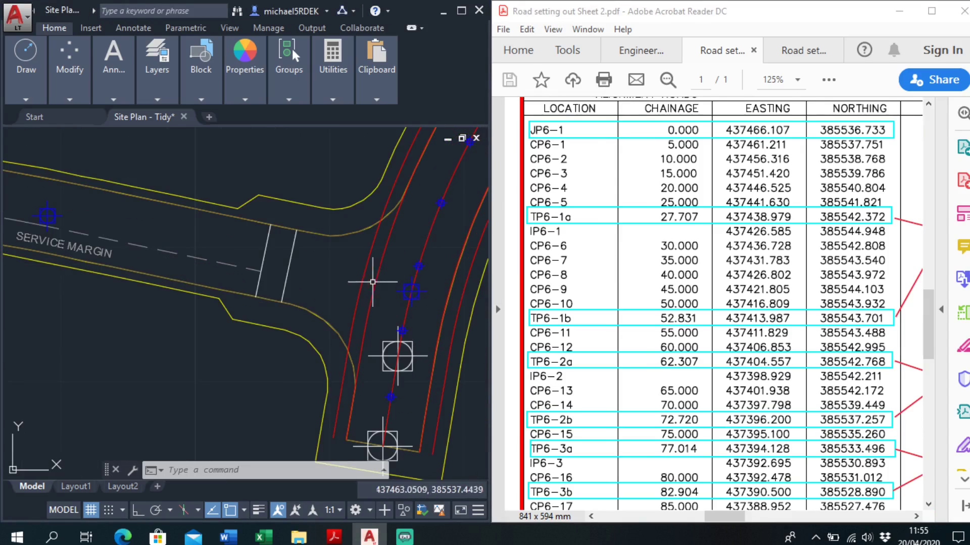
pyautogui.scroll(-3, 404, 290)
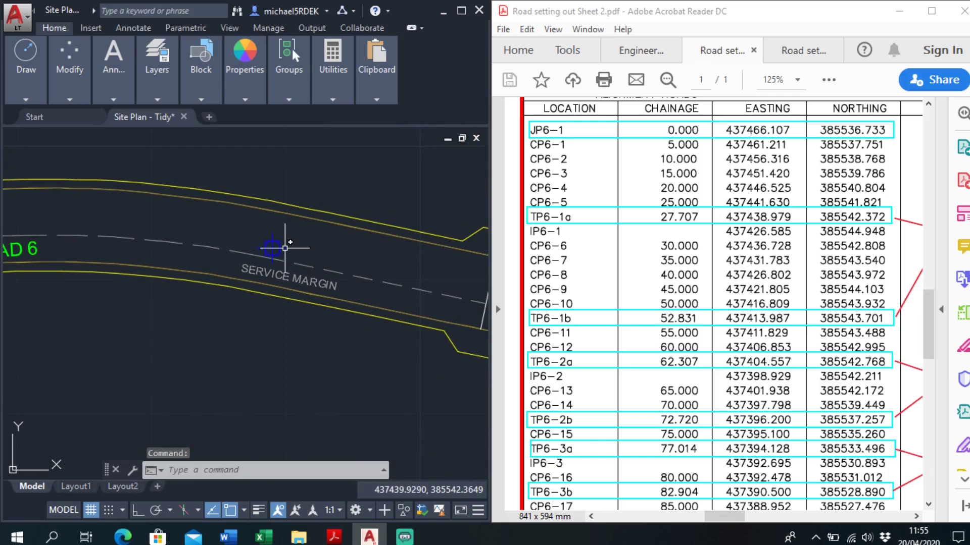
pyautogui.moveTo(140, 223); pyautogui.dragTo(447, 265, button='middle')
pyautogui.click(312, 263)
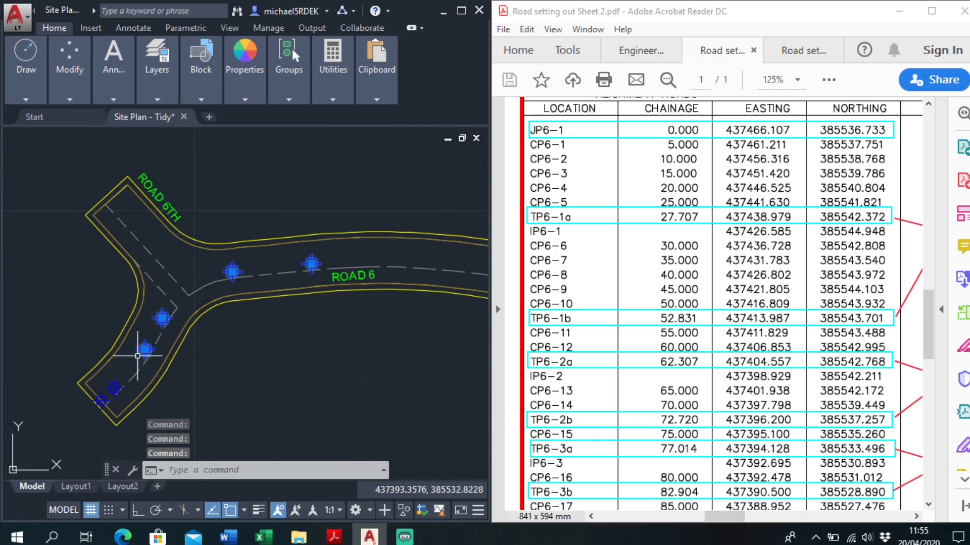
pyautogui.moveTo(137, 347); pyautogui.dragTo(217, 299, button='middle')
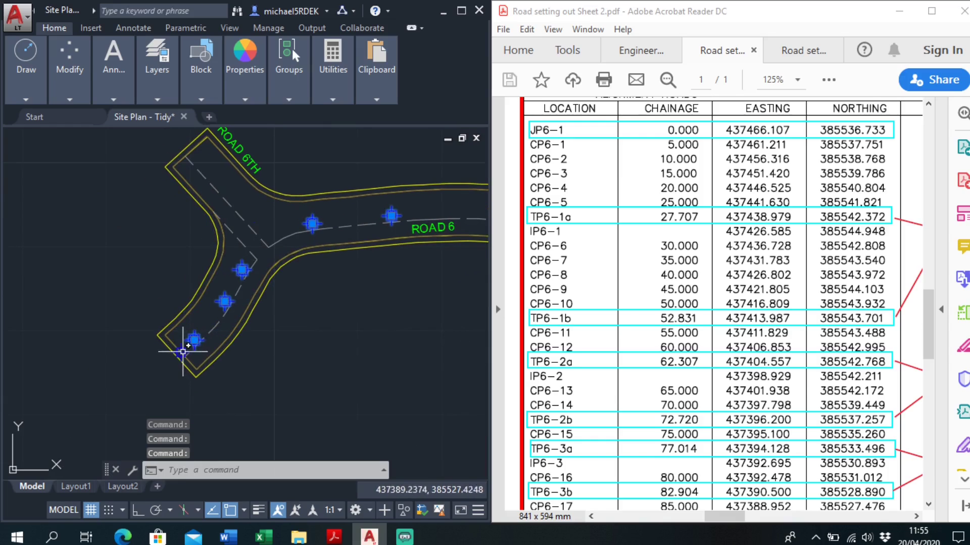
pyautogui.rightClick(180, 352)
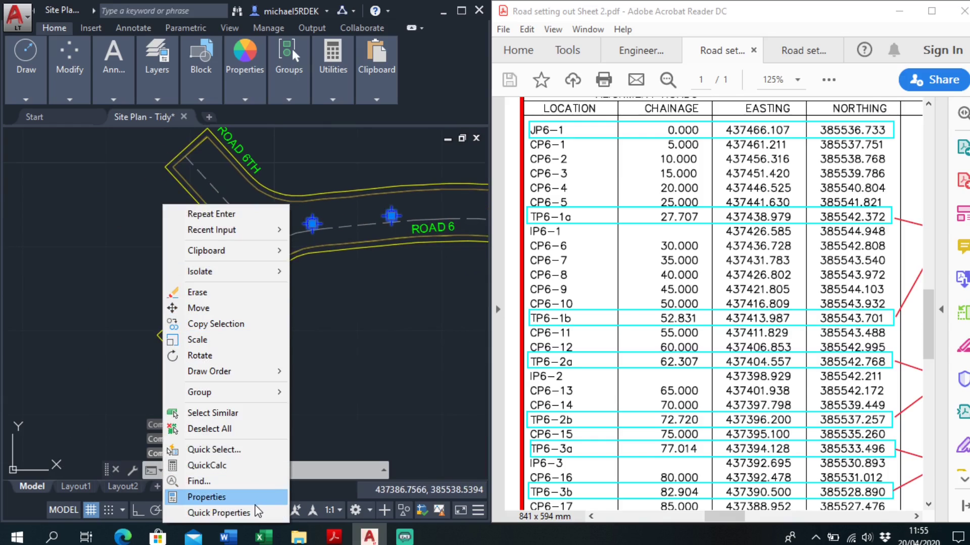
pyautogui.click(255, 499)
pyautogui.click(166, 85)
pyautogui.click(167, 83)
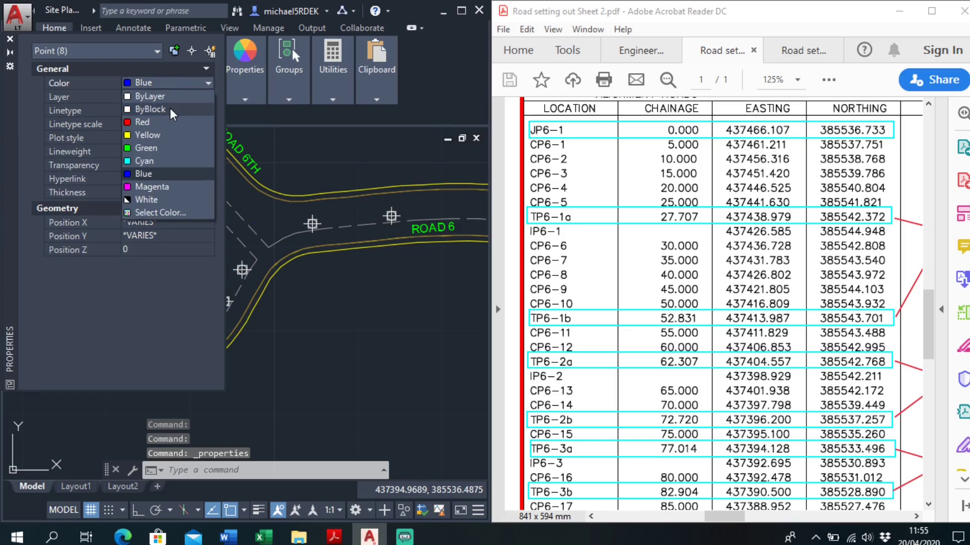
pyautogui.click(171, 98)
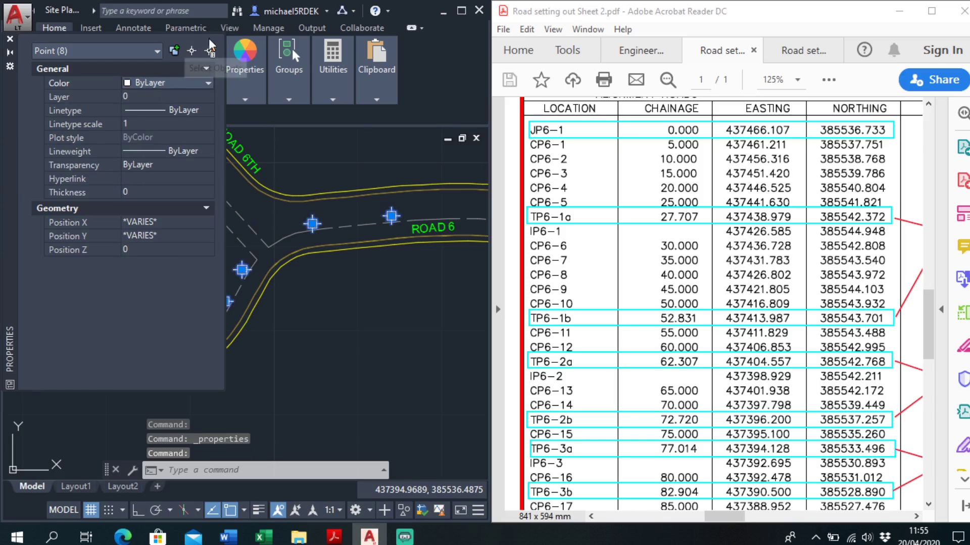
pyautogui.click(9, 45)
pyautogui.press('Escape')
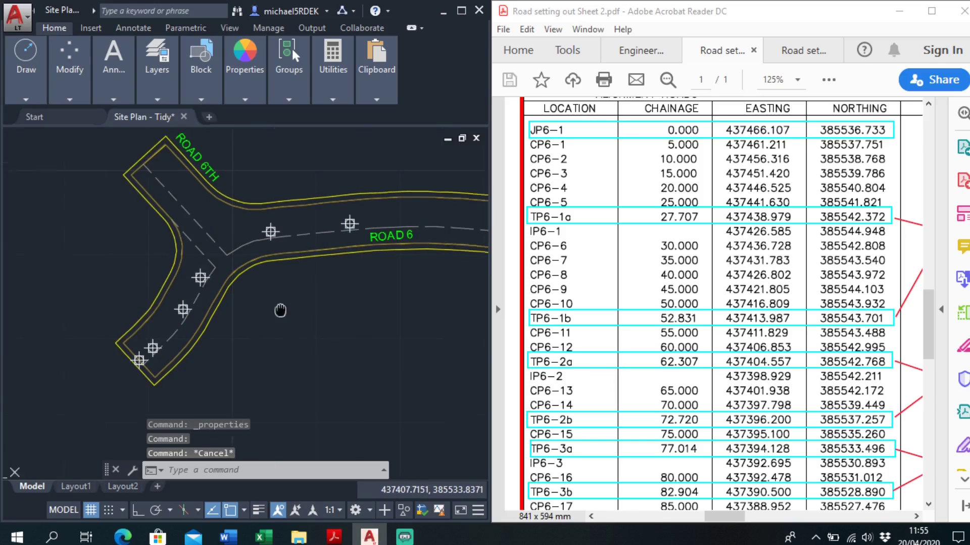
pyautogui.scroll(5, 293, 308)
pyautogui.scroll(4, 345, 297)
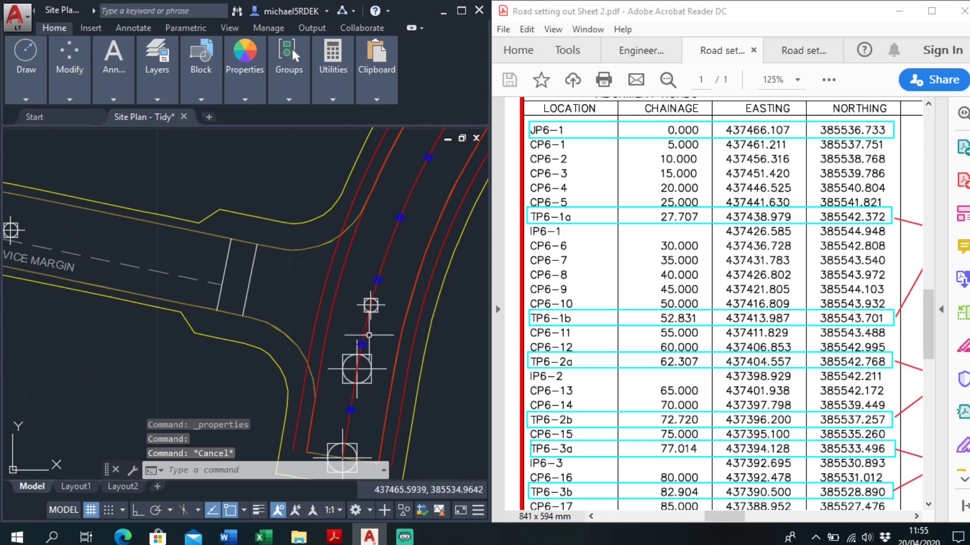
# Draw a straight polyline from Road 6's start point JP6-1 on the Road 5 centreline to tangent point TP6-1a.
pyautogui.click(26, 99)
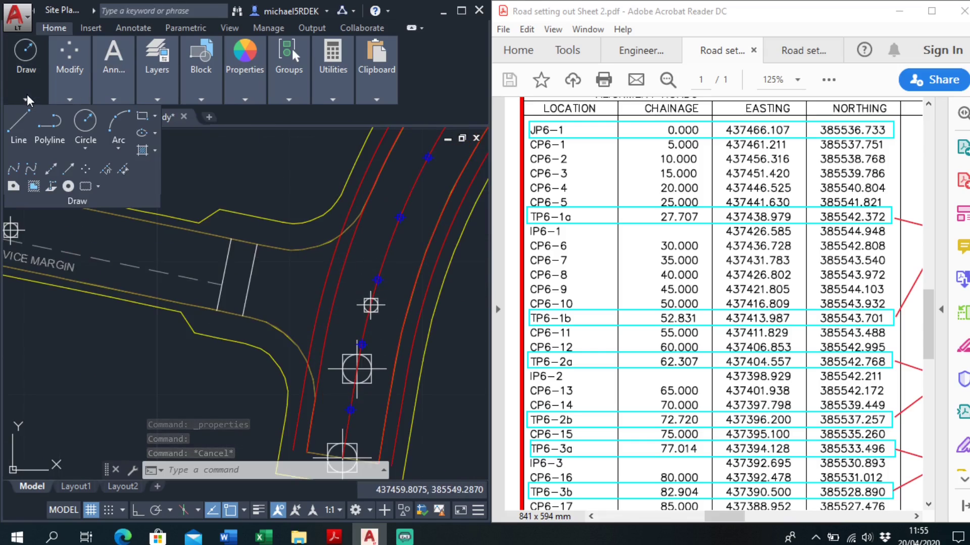
pyautogui.click(50, 124)
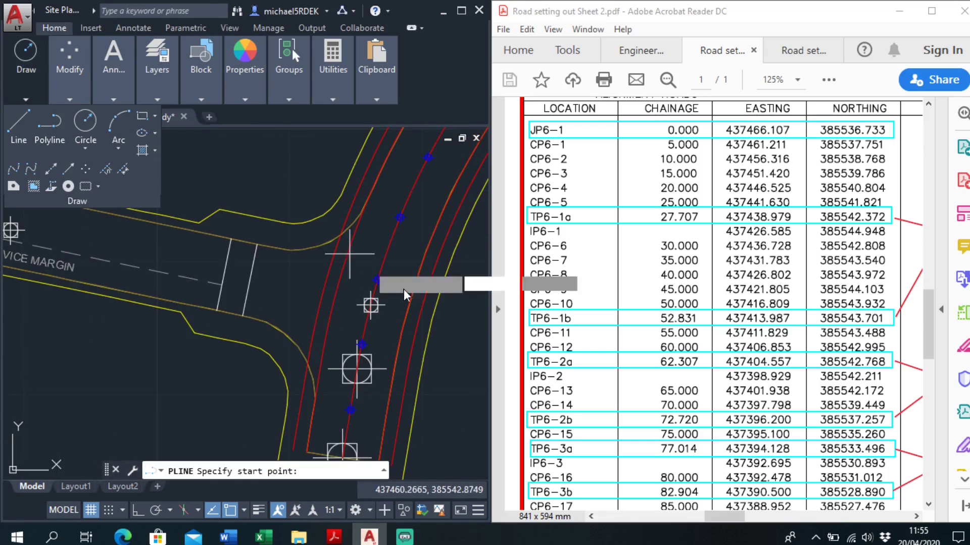
pyautogui.click(371, 305)
pyautogui.moveTo(244, 296); pyautogui.dragTo(415, 308, button='middle')
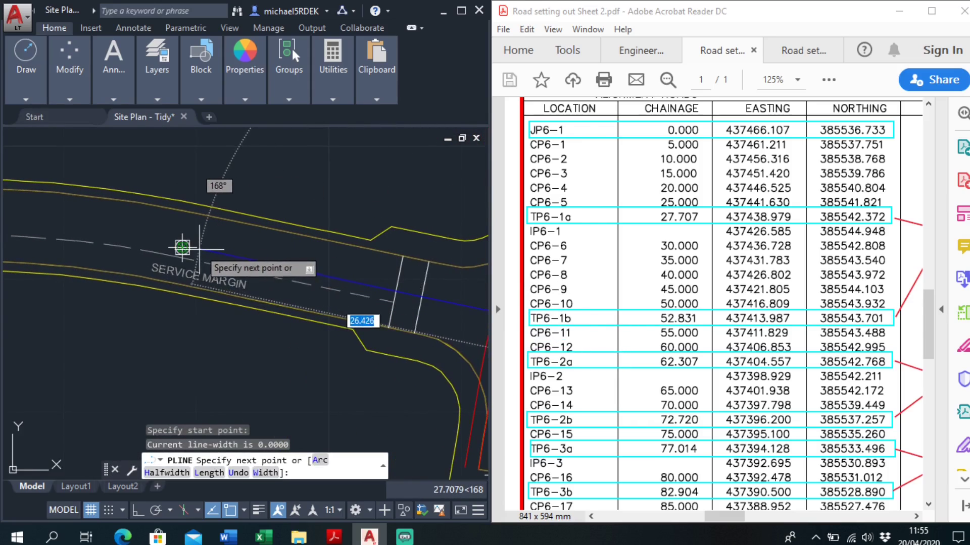
pyautogui.click(200, 249)
pyautogui.rightClick(260, 170)
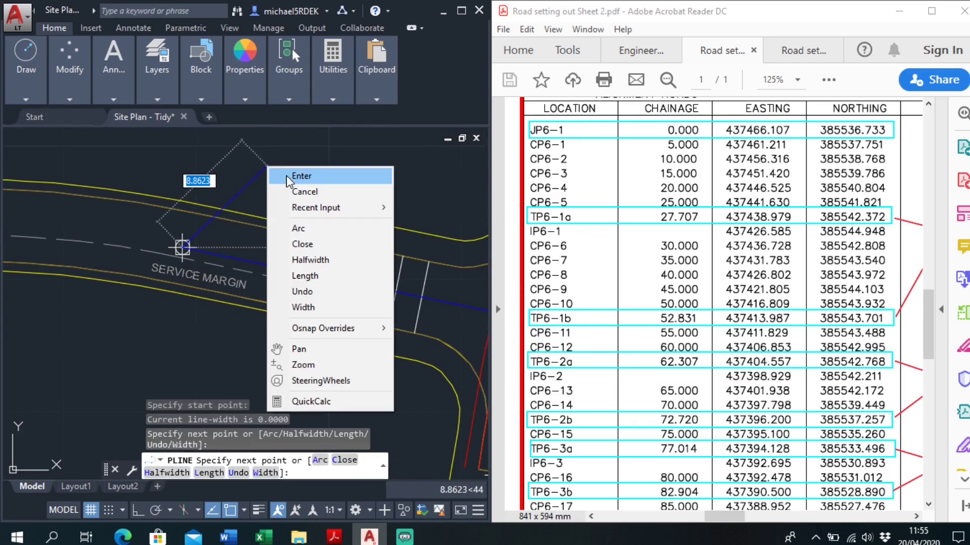
pyautogui.click(285, 178)
# Look up the first curve's radius in the Road 6 alignment table and draw a construction circle of radius 82.750 centred on TP6-1a.
pyautogui.scroll(-2, 202, 244)
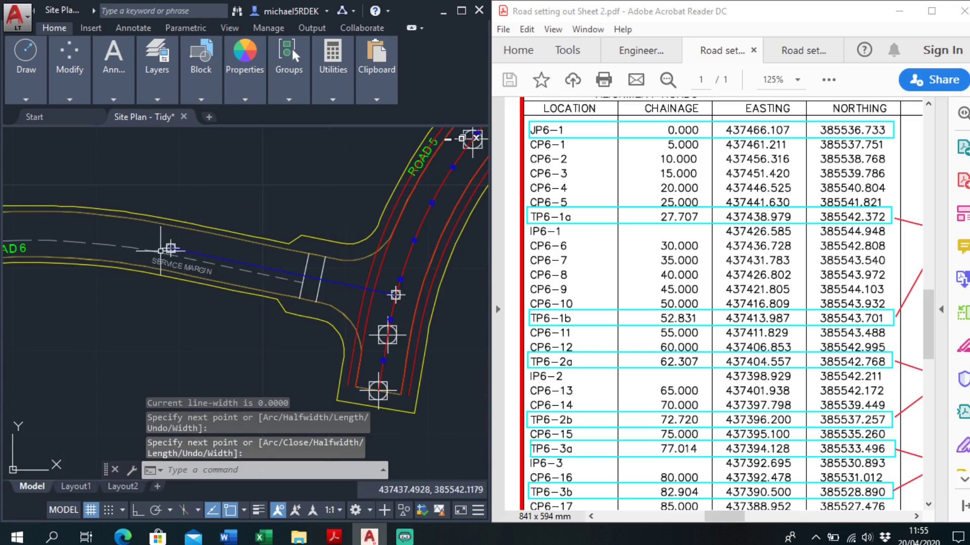
pyautogui.moveTo(208, 255); pyautogui.dragTo(233, 260, button='middle')
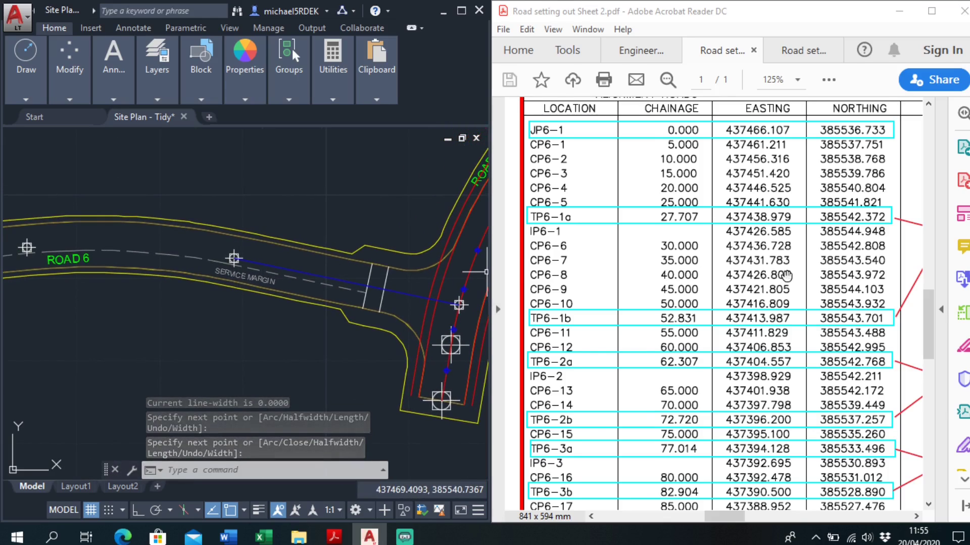
pyautogui.click(873, 248)
pyautogui.hscroll(3, 873, 248)
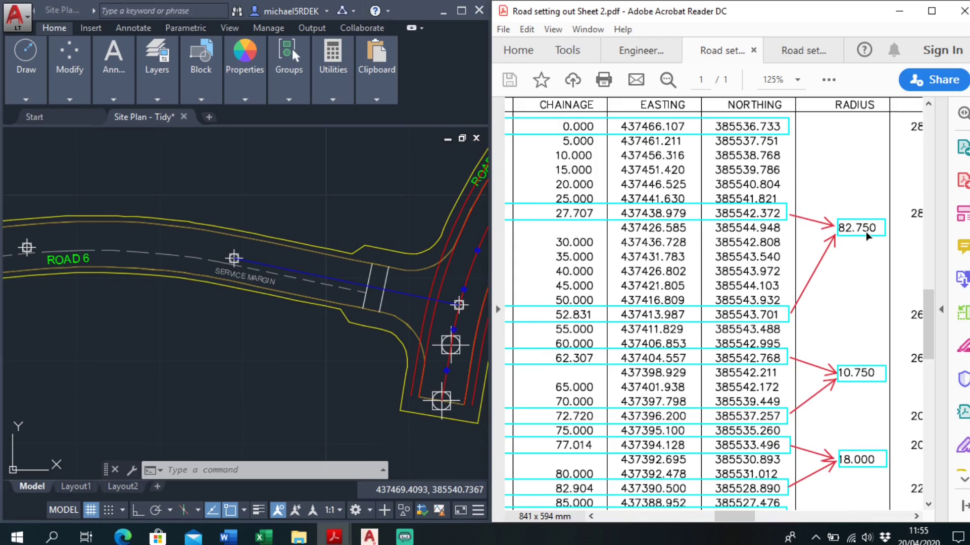
pyautogui.scroll(2, 31, 264)
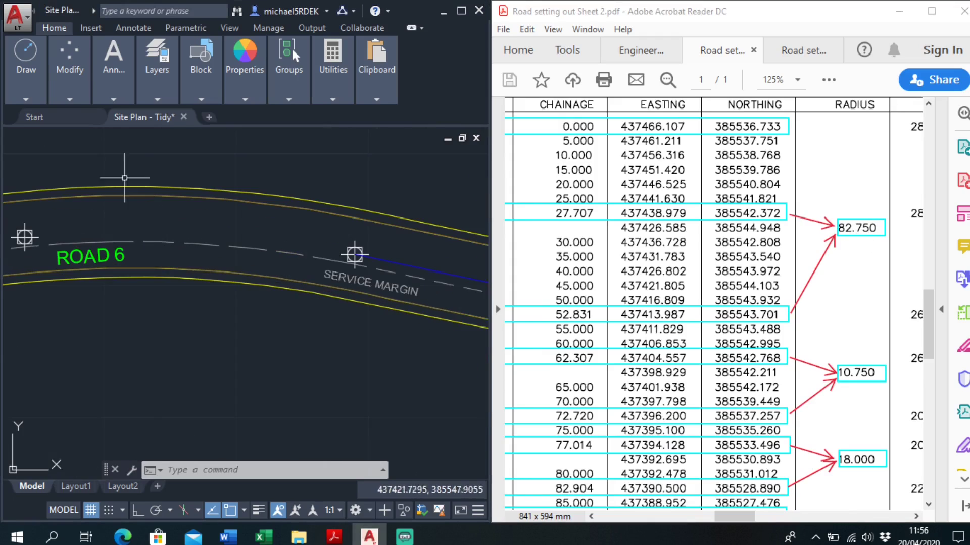
pyautogui.click(25, 99)
pyautogui.click(70, 99)
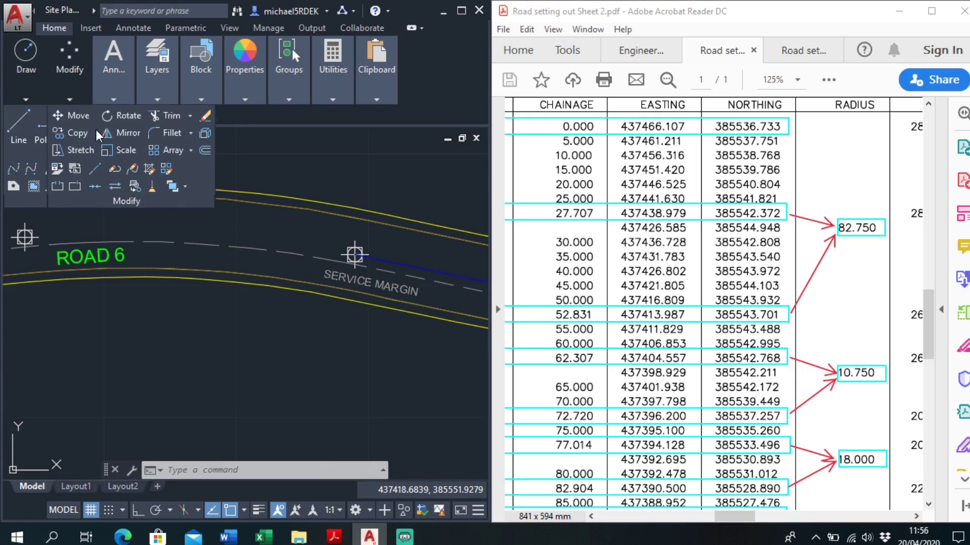
pyautogui.click(27, 100)
pyautogui.click(86, 151)
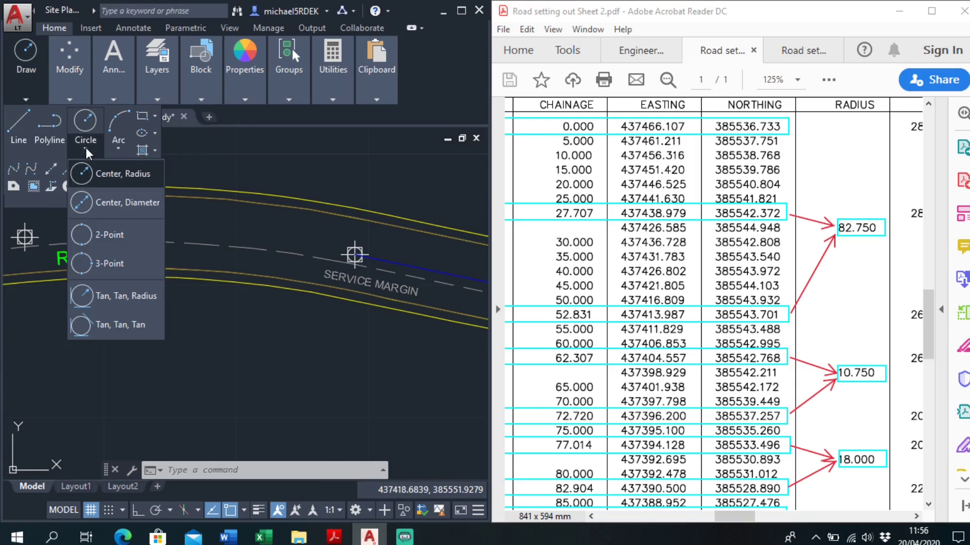
pyautogui.click(121, 174)
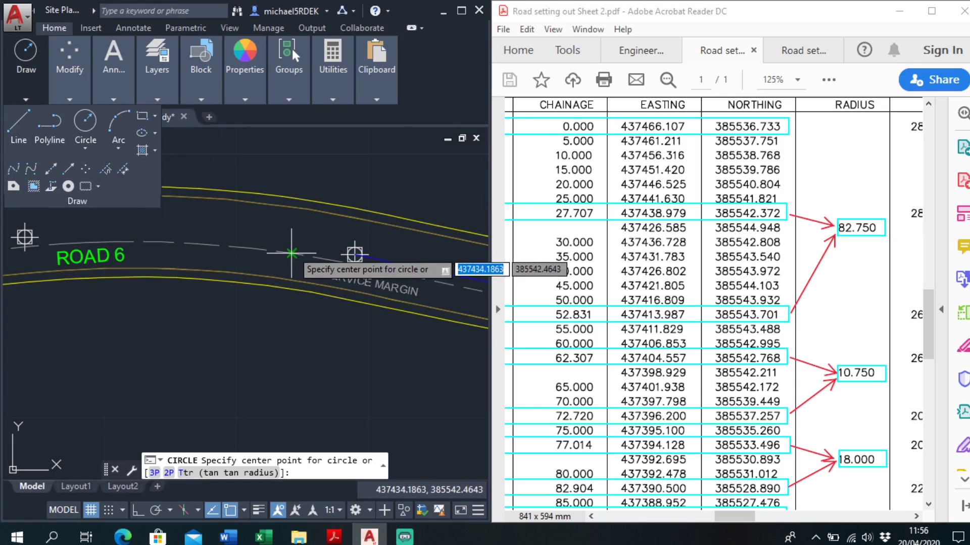
pyautogui.click(354, 255)
pyautogui.write('8')
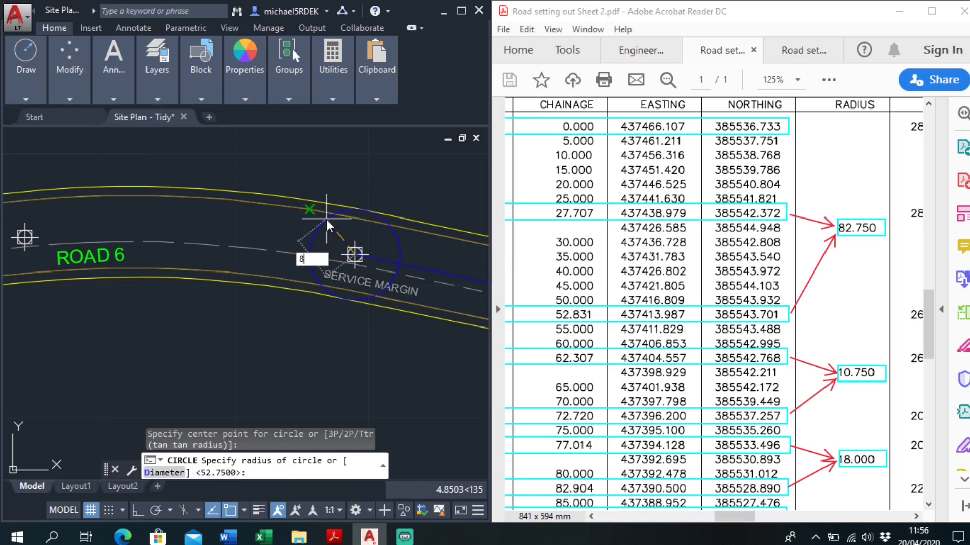
pyautogui.write('2.750')
pyautogui.press('Return')
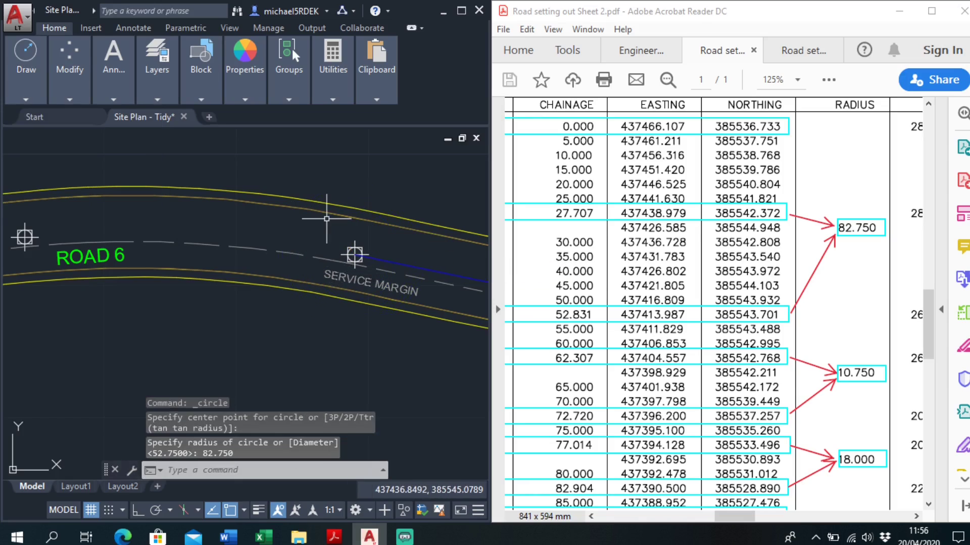
# Draw a second construction circle of radius 82.750 centred on tangent point TP6-1b.
pyautogui.scroll(-2, 192, 196)
pyautogui.moveTo(166, 190); pyautogui.dragTo(192, 197, button='middle')
pyautogui.scroll(-1, 237, 212)
pyautogui.scroll(2, 184, 227)
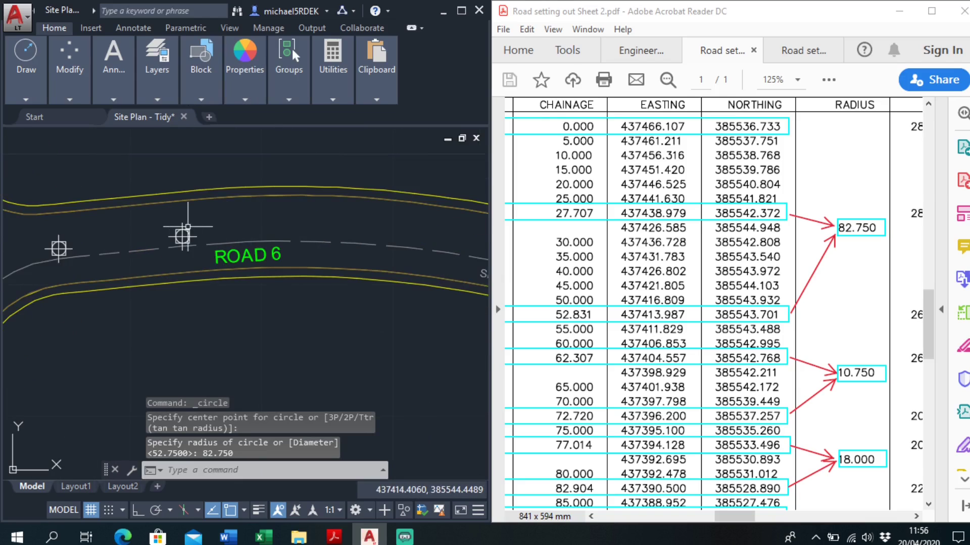
pyautogui.rightClick(184, 230)
pyautogui.click(202, 235)
pyautogui.click(201, 235)
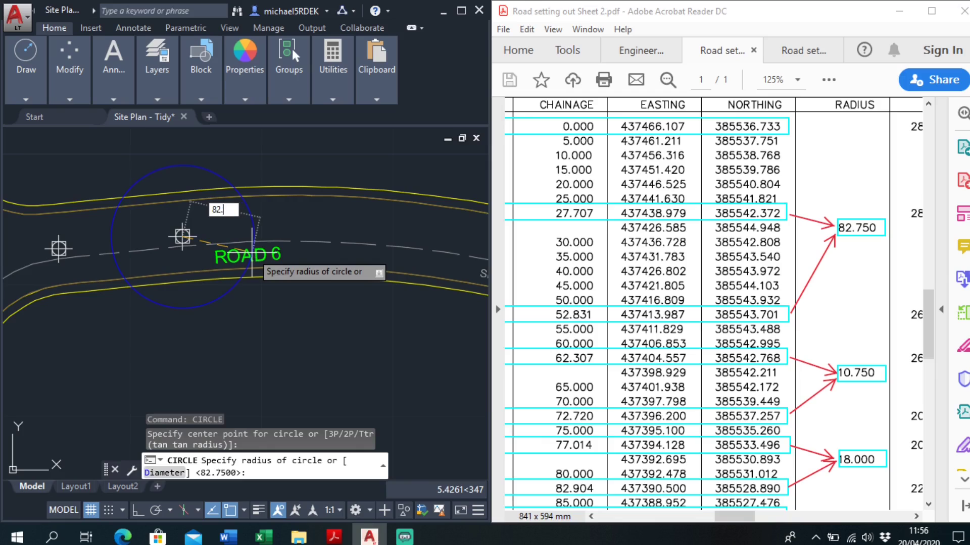
pyautogui.write('82.750')
pyautogui.press('Return')
# Draw the curve circle of radius 82.750 centred on the southern intersection of the two construction circles.
pyautogui.scroll(-3, 288, 300)
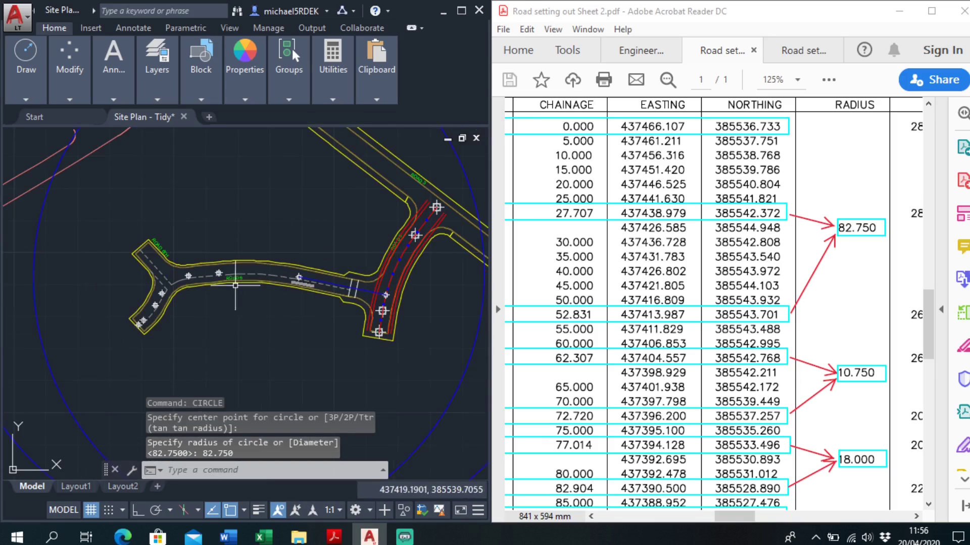
pyautogui.moveTo(289, 300); pyautogui.dragTo(303, 272, button='middle')
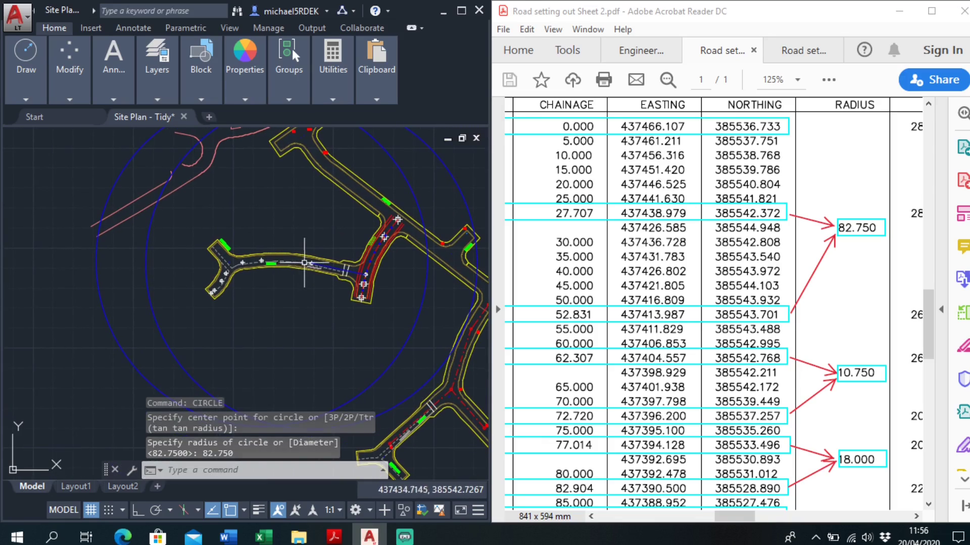
pyautogui.scroll(5, 295, 281)
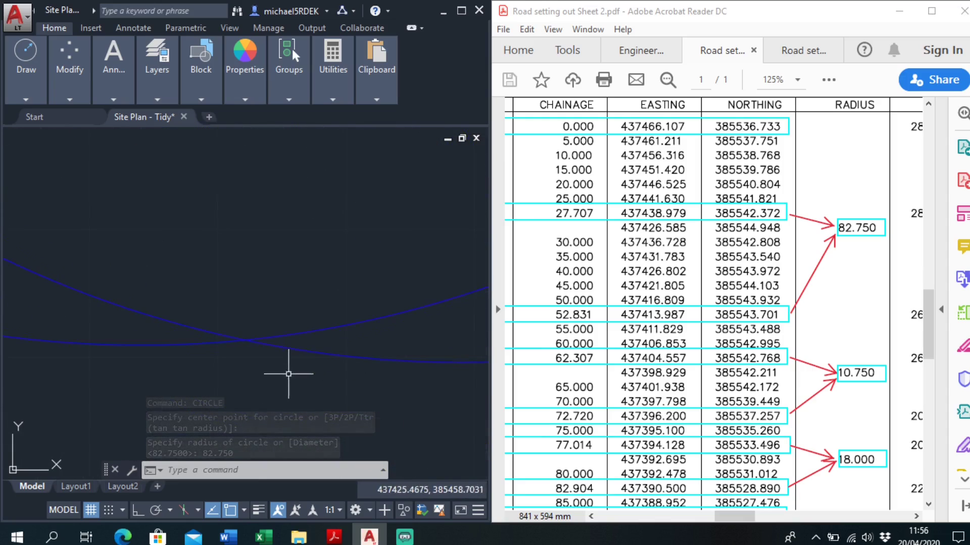
pyautogui.rightClick(210, 298)
pyautogui.click(296, 78)
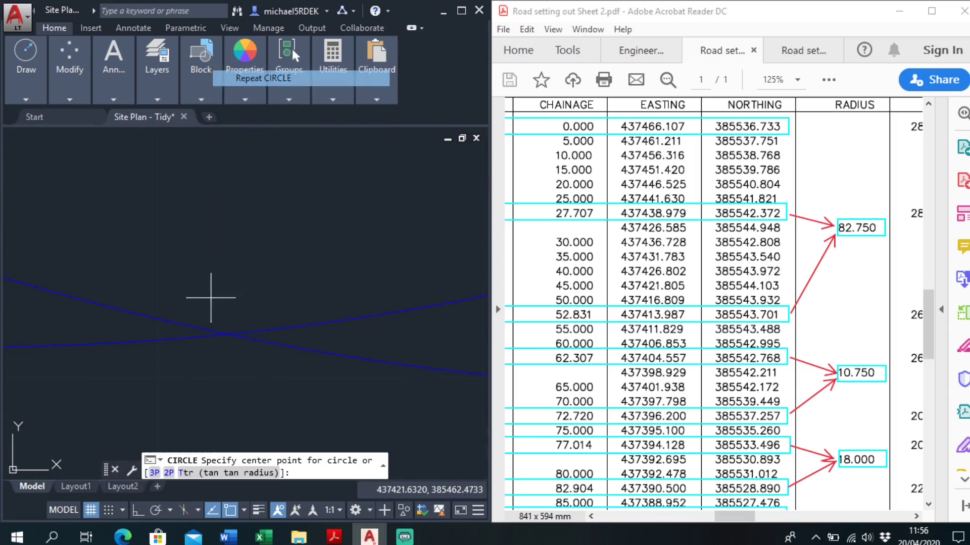
pyautogui.click(227, 334)
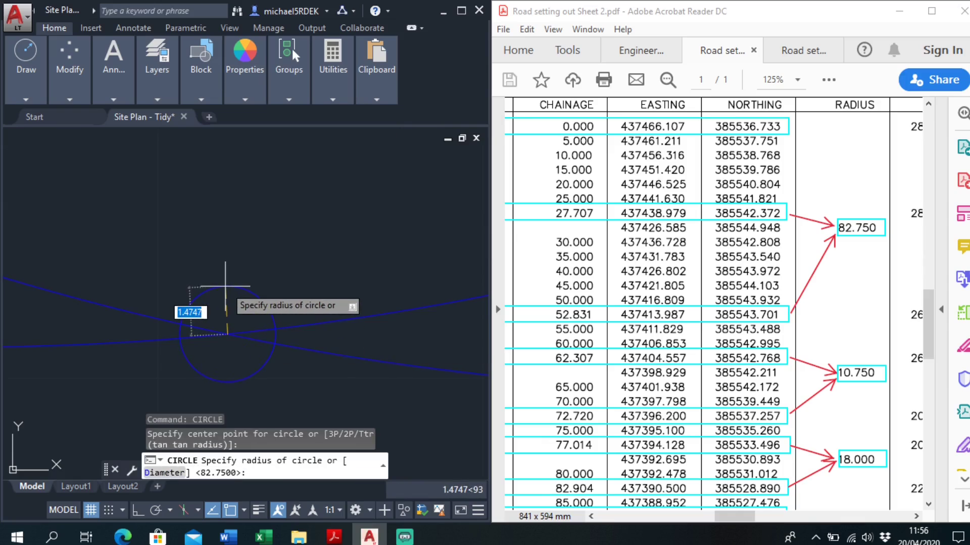
pyautogui.press('Return')
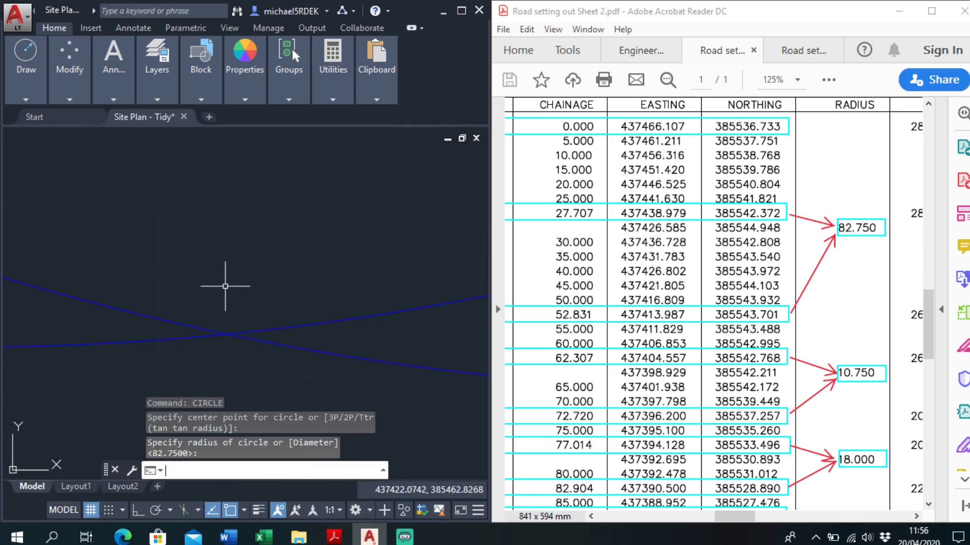
# Delete the two construction circles crossing at the first curve's centre.
pyautogui.click(234, 303)
pyautogui.click(209, 354)
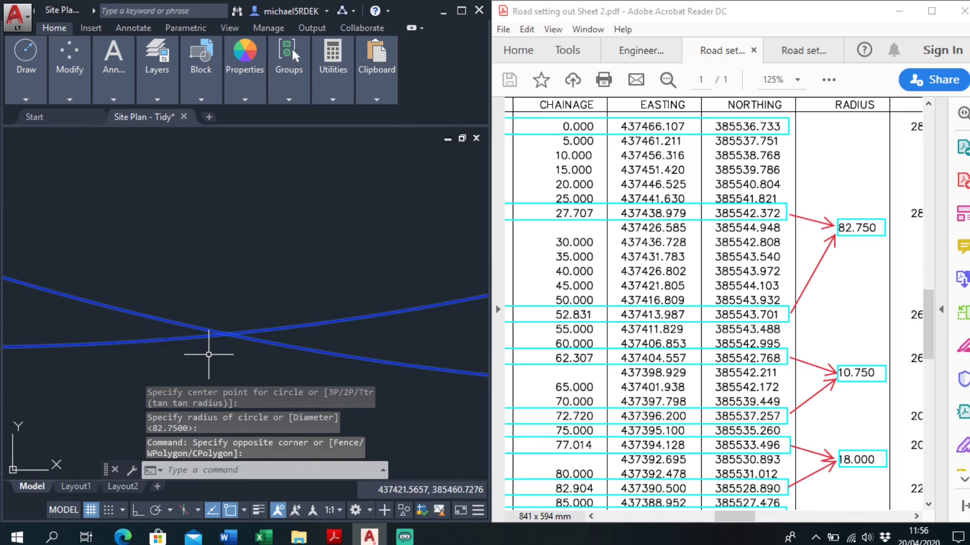
pyautogui.press('Delete')
# Draw a straight polyline from tangent point TP6-1b to TP6-2a, following the order in the Road 6 alignment table.
pyautogui.scroll(-3, 206, 283)
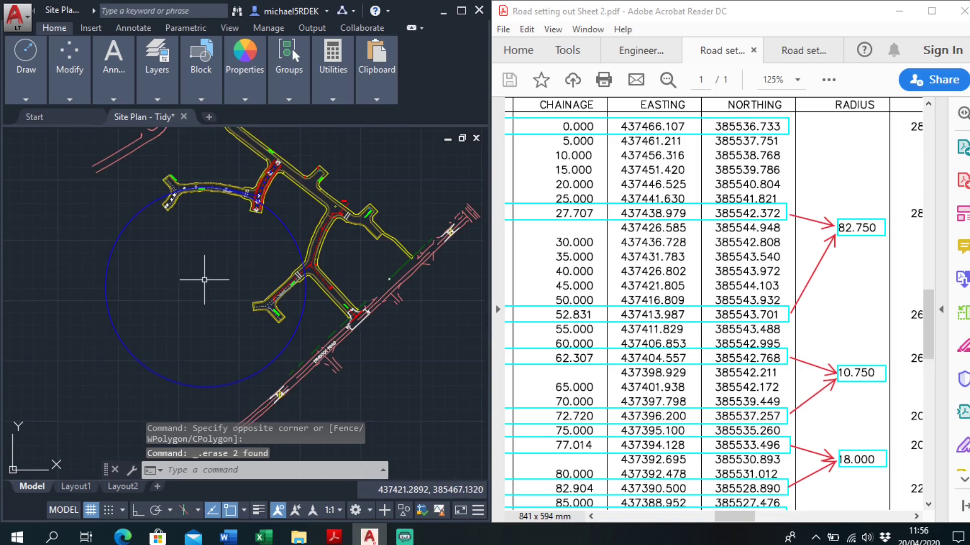
pyautogui.scroll(5, 215, 257)
pyautogui.scroll(2, 181, 212)
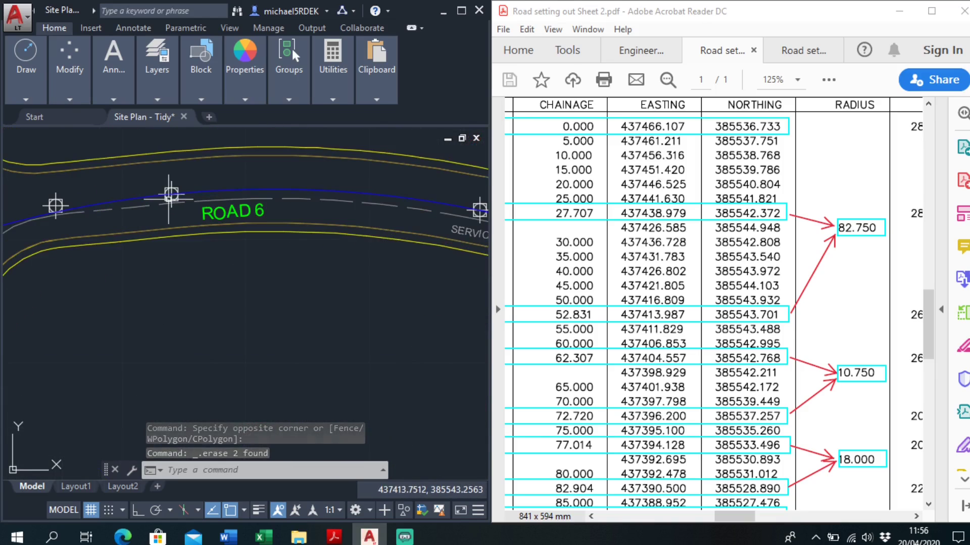
pyautogui.scroll(-1, 834, 299)
pyautogui.hscroll(-5, 560, 324)
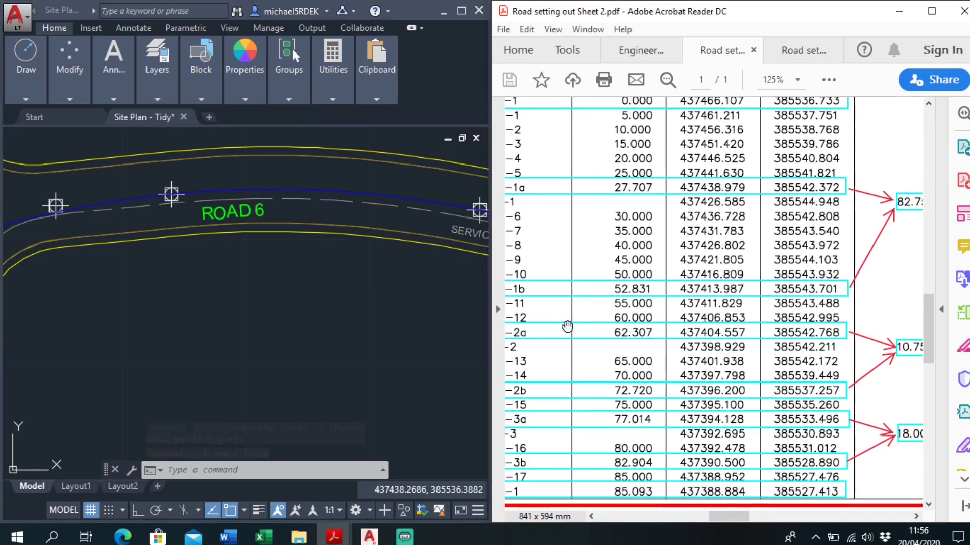
pyautogui.moveTo(667, 304); pyautogui.dragTo(639, 318)
pyautogui.scroll(3, 288, 280)
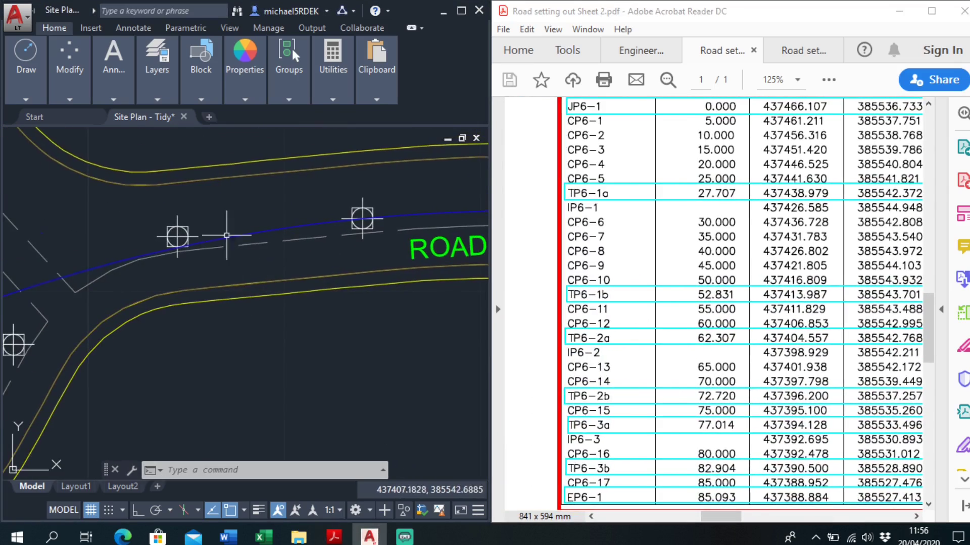
pyautogui.moveTo(25, 92)
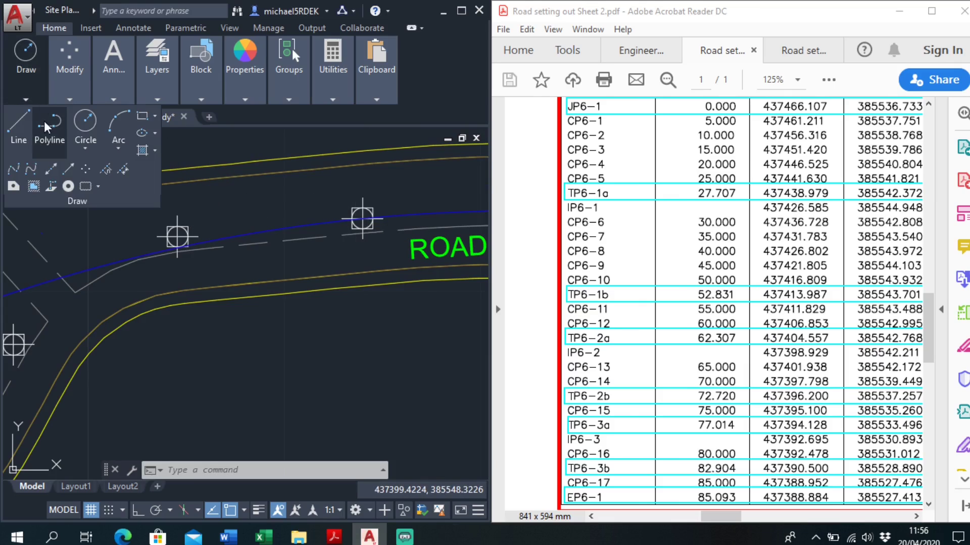
pyautogui.click(53, 146)
pyautogui.click(362, 218)
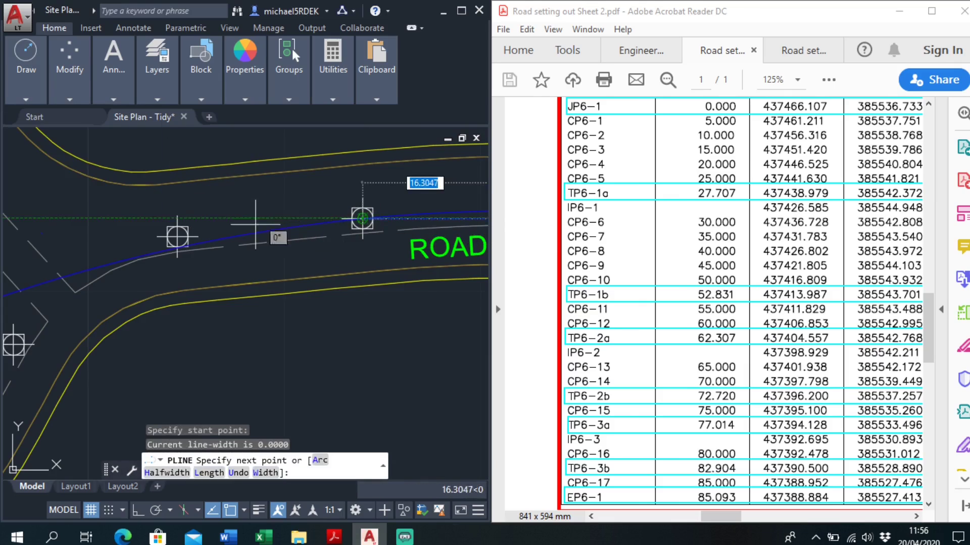
pyautogui.click(177, 236)
pyautogui.rightClick(225, 195)
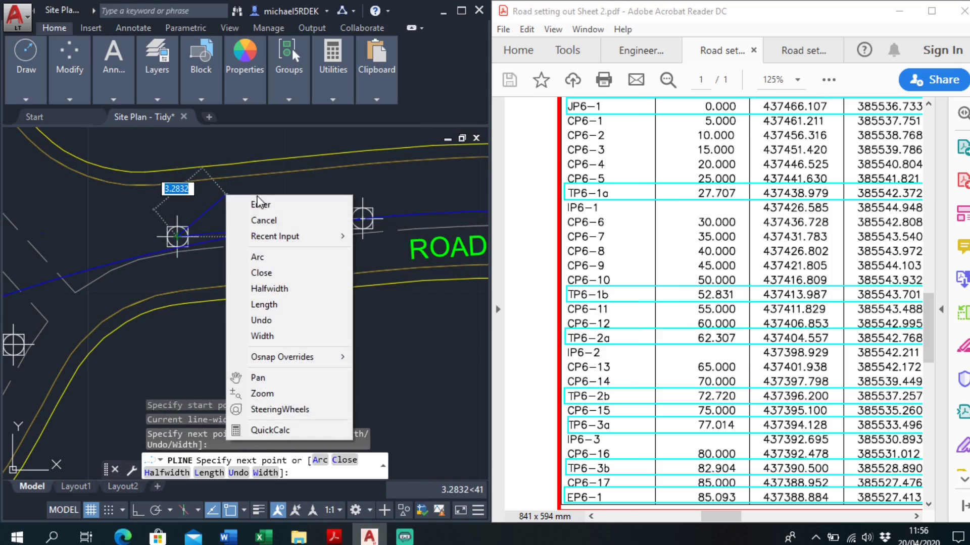
pyautogui.click(240, 201)
# Look up the second curve's radius in the Road 6 table and draw a construction circle of radius 10.75 centred on TP6-2a.
pyautogui.moveTo(609, 346); pyautogui.dragTo(605, 334)
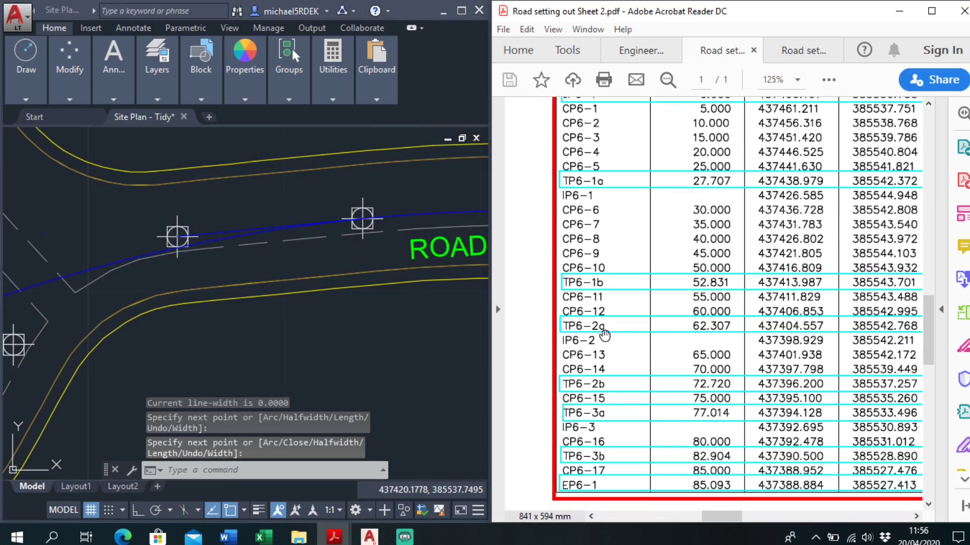
pyautogui.moveTo(706, 351); pyautogui.dragTo(599, 305)
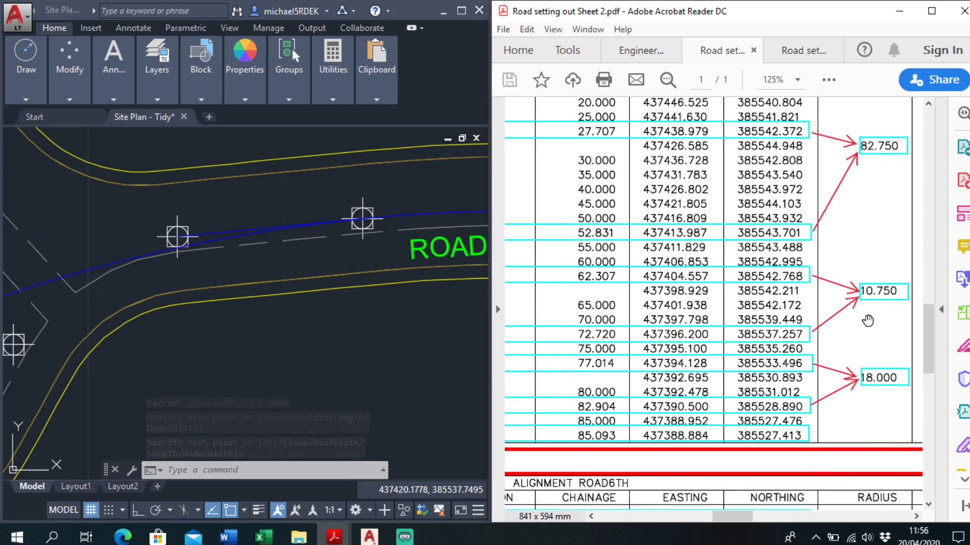
pyautogui.moveTo(141, 321); pyautogui.dragTo(288, 271, button='middle')
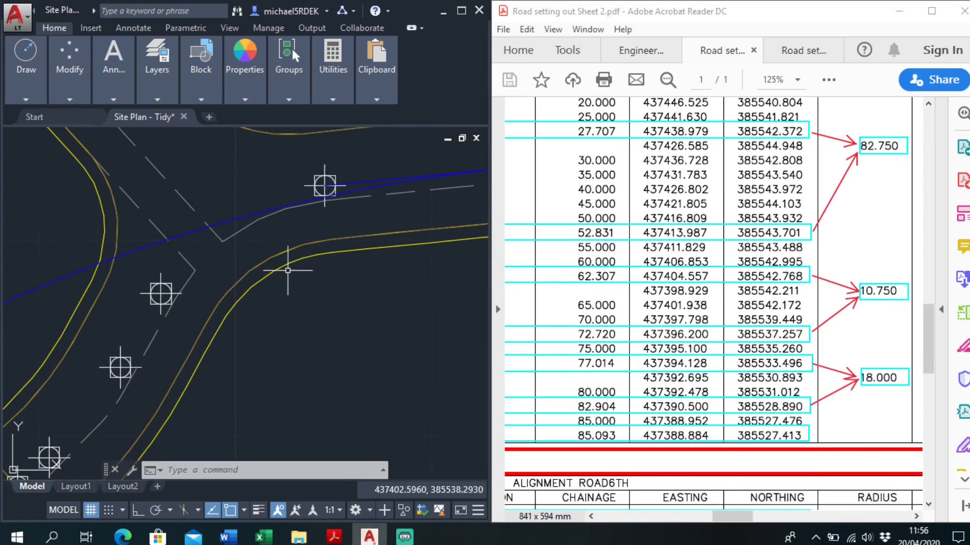
pyautogui.moveTo(26, 76)
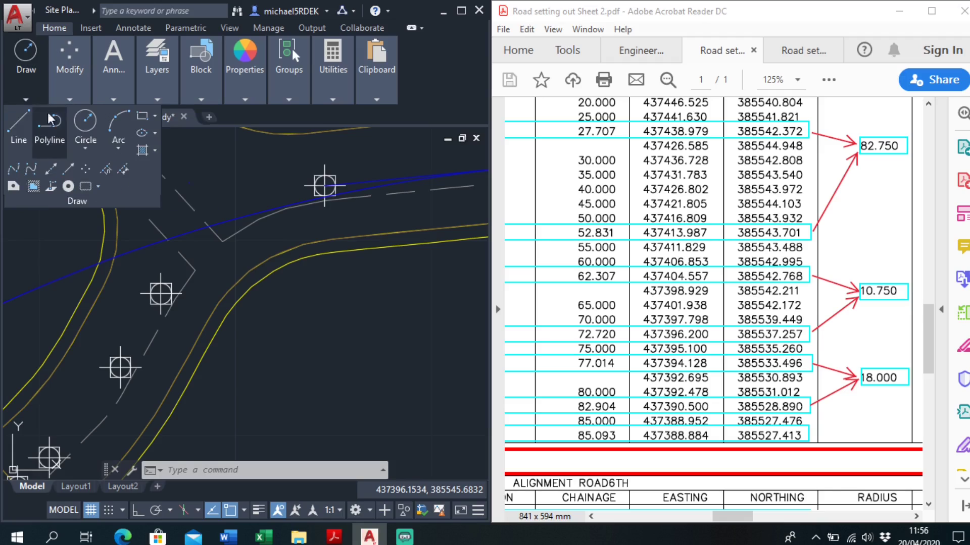
pyautogui.click(78, 120)
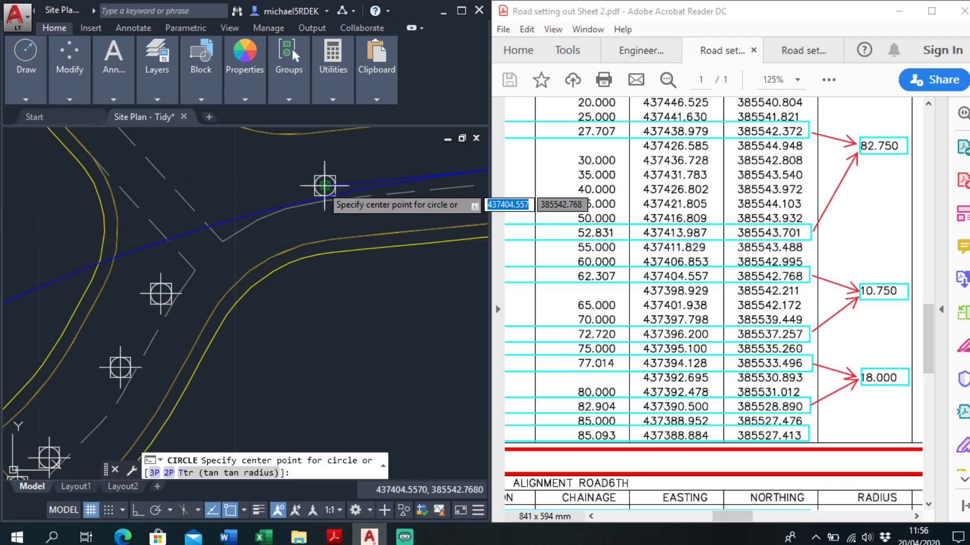
pyautogui.click(325, 186)
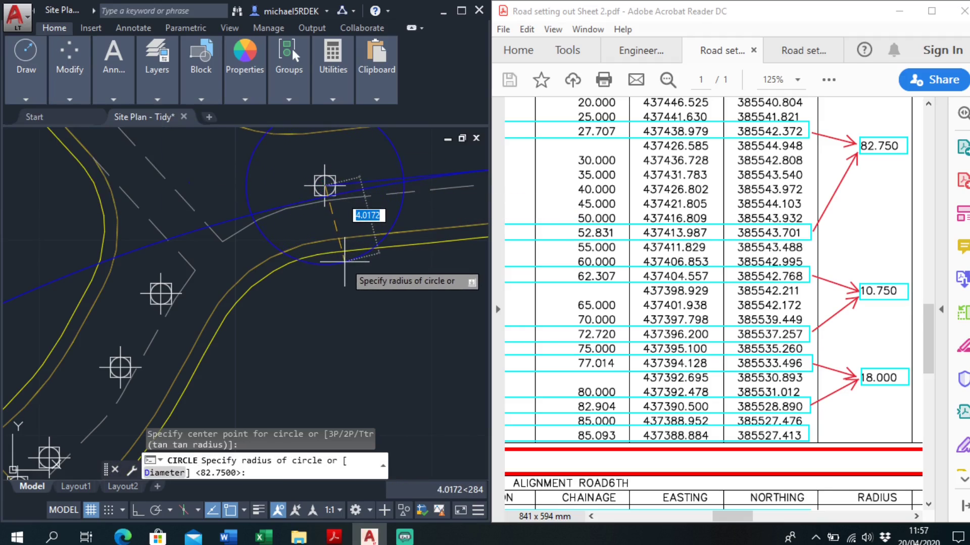
pyautogui.write('10.75')
pyautogui.press('Return')
# Draw a second construction circle of radius 10.75 centred on tangent point TP6-2b.
pyautogui.rightClick(299, 271)
pyautogui.click(323, 280)
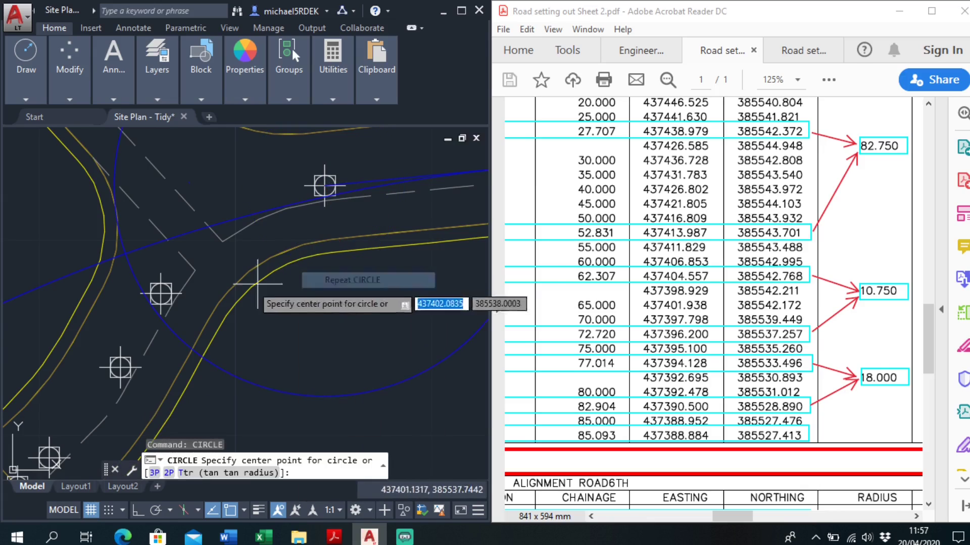
pyautogui.click(161, 293)
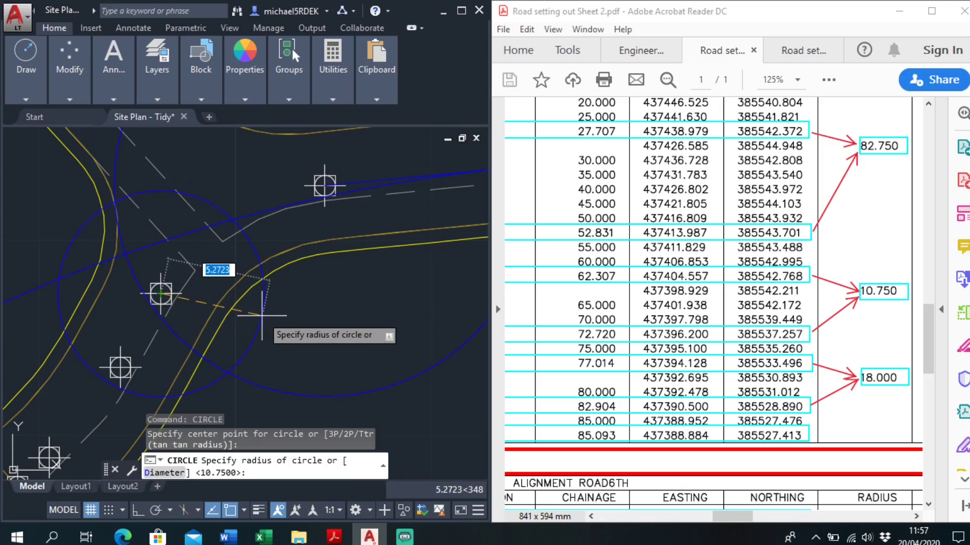
pyautogui.press('Return')
# Draw the second curve's circle centred on the southeastern intersection of the two 10.75-radius construction circles.
pyautogui.rightClick(283, 85)
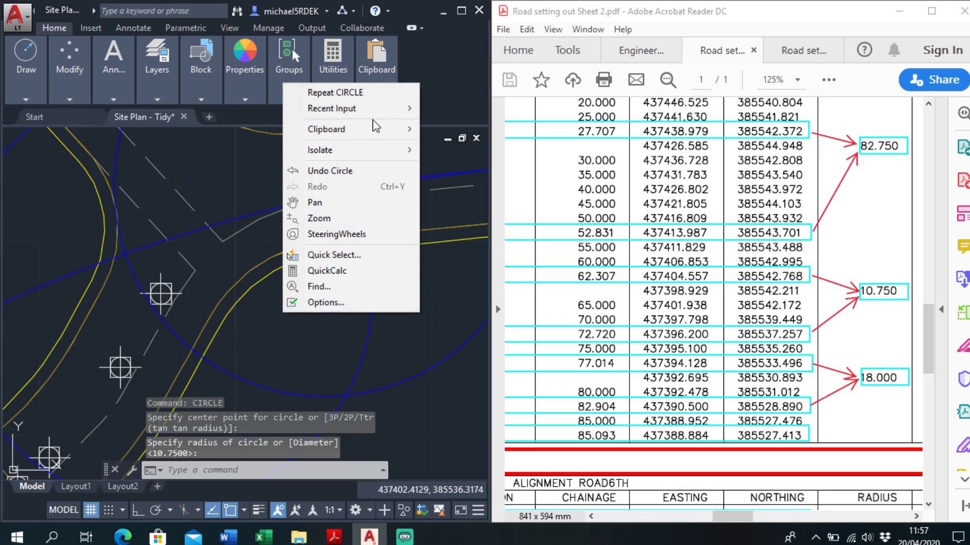
pyautogui.click(368, 93)
pyautogui.click(346, 395)
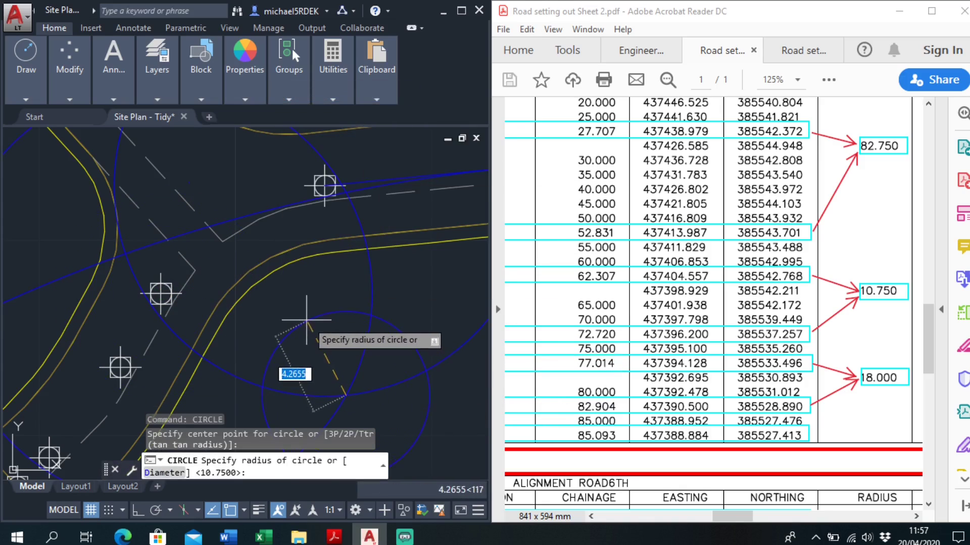